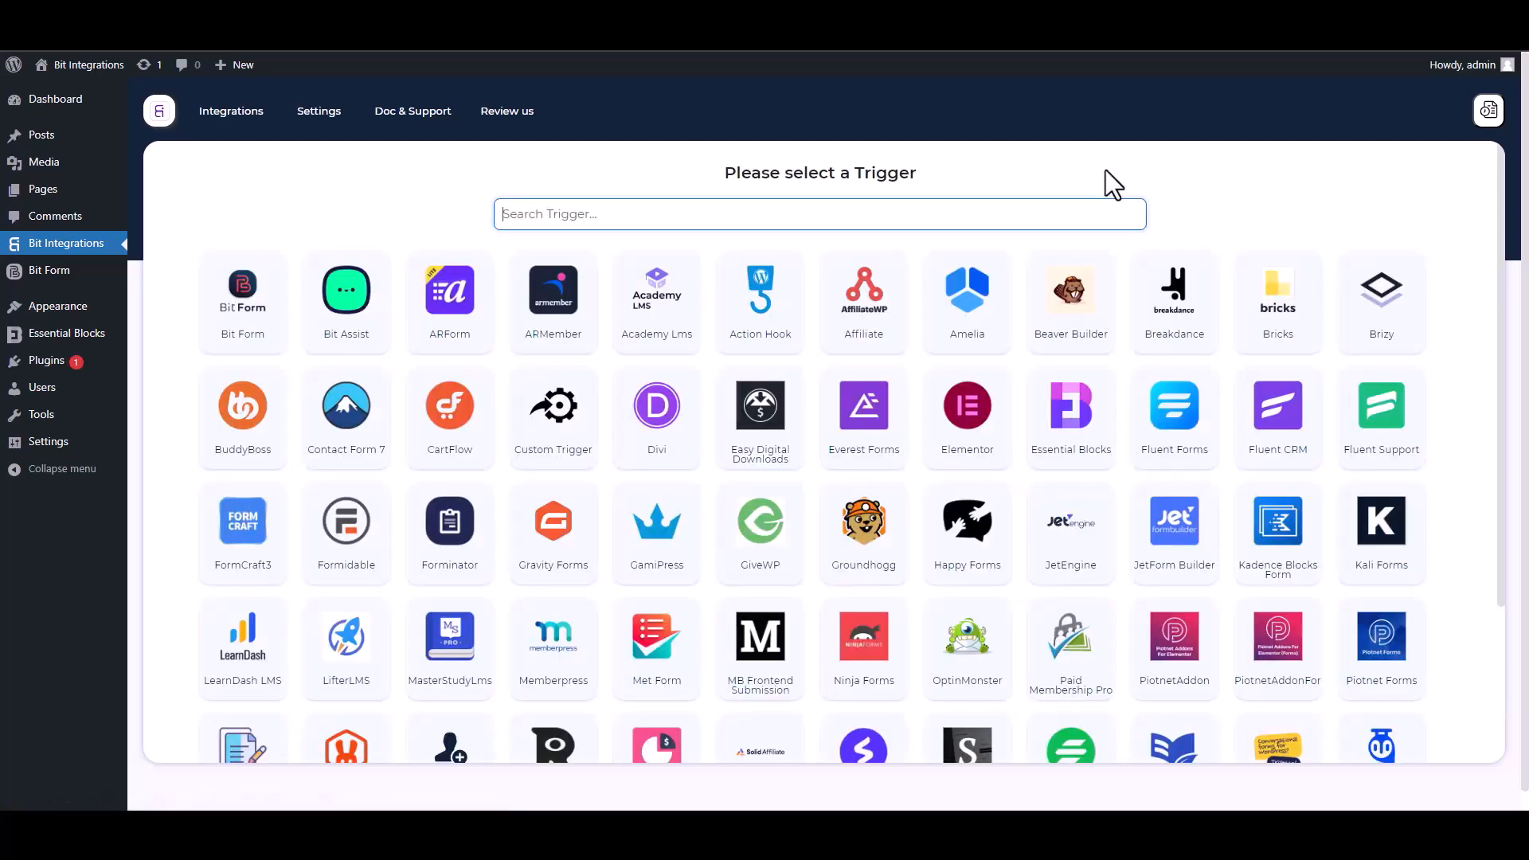
Search 'ess', pick Essential Blocks as the trigger, and start fetching a test submission.
{"action": "type", "text": "ess"}
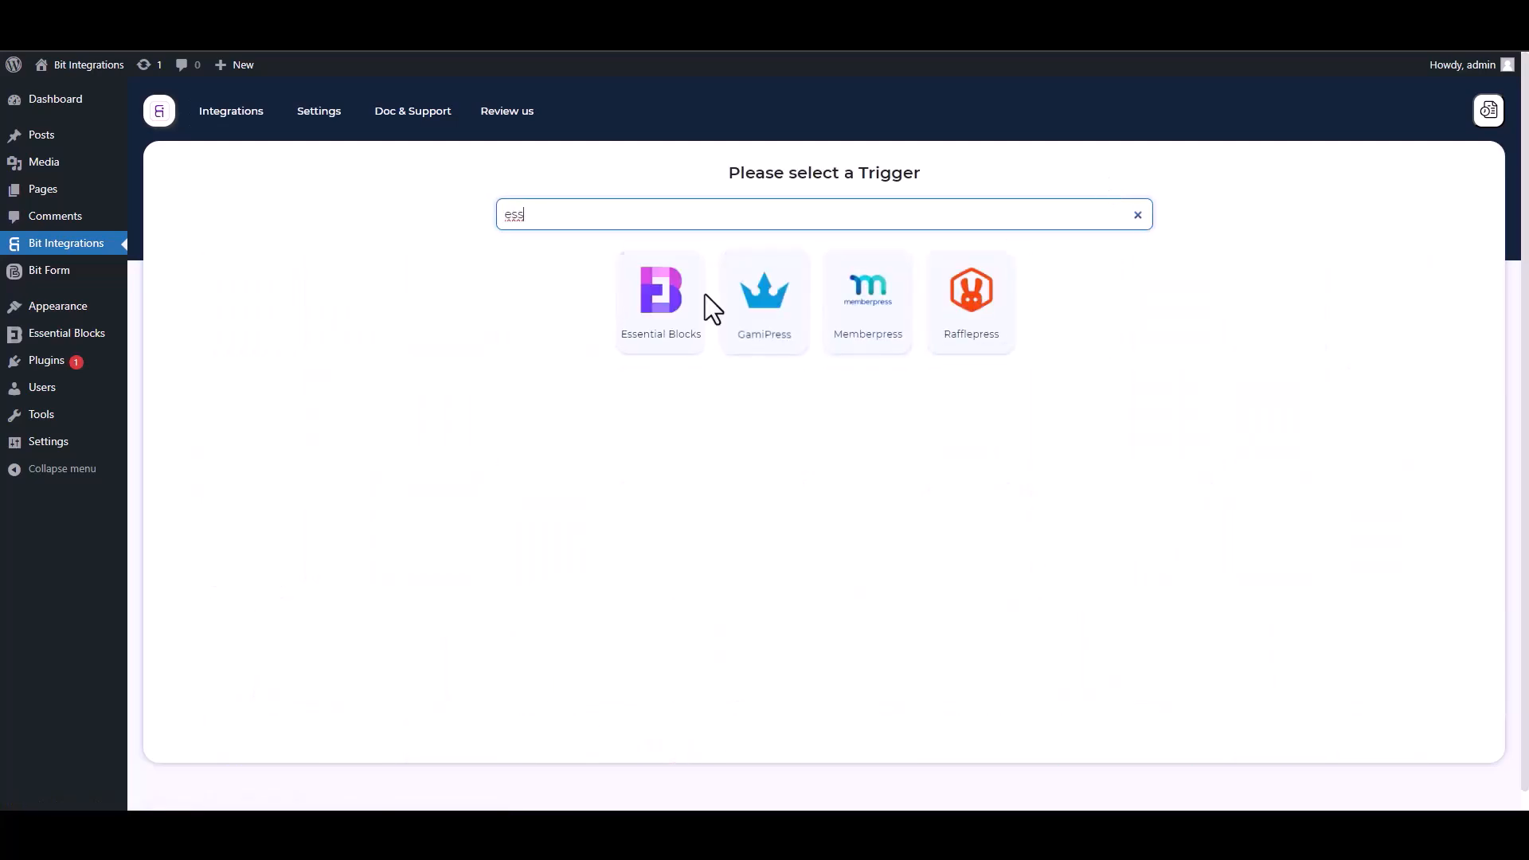
{"action": "left_click", "coordinate": [652, 343]}
{"action": "left_click", "coordinate": [819, 371]}
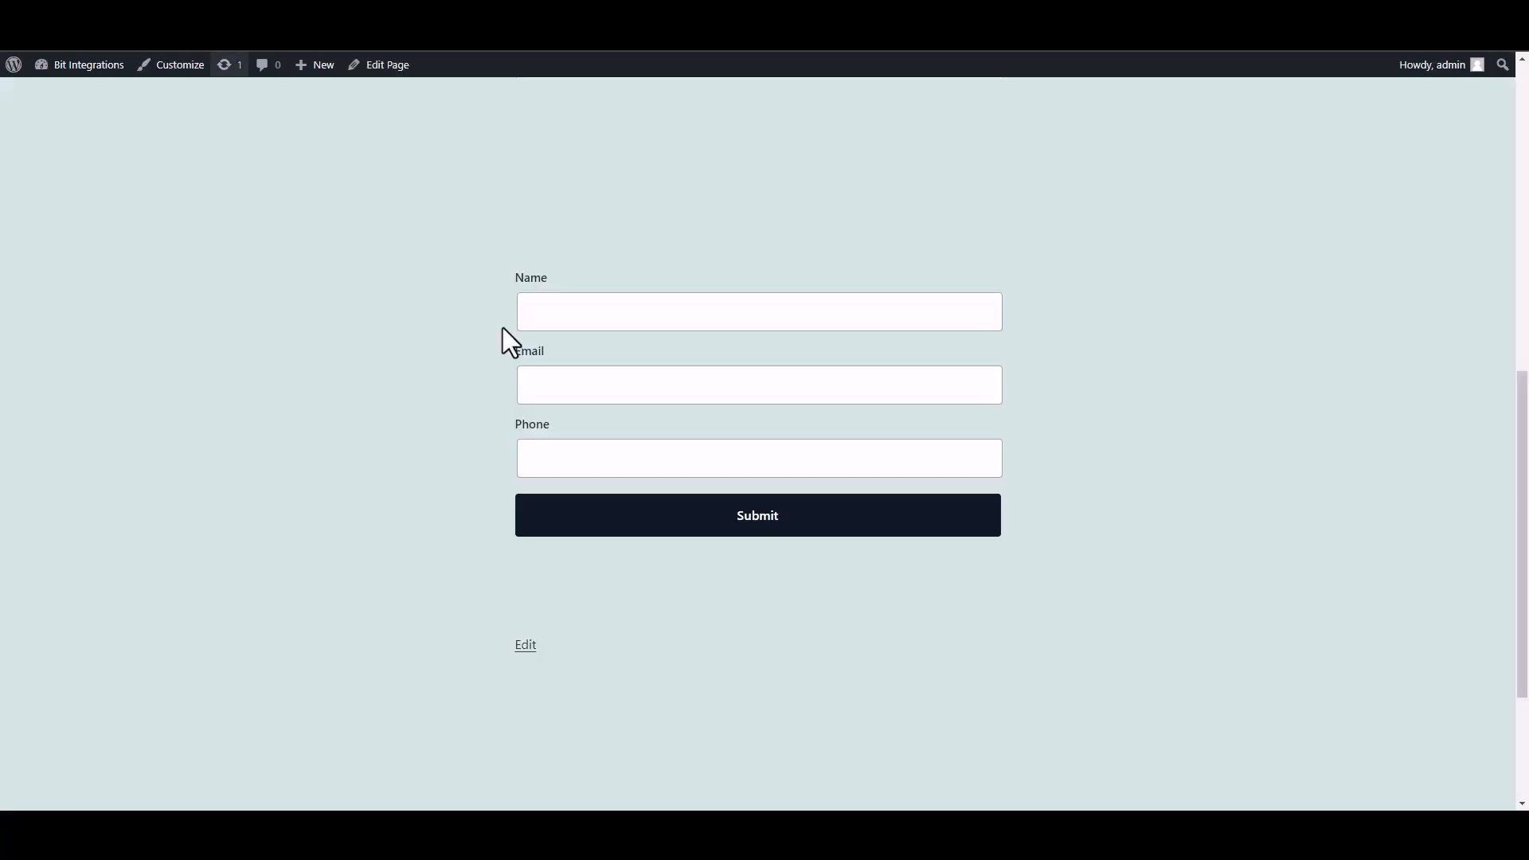
Submit the front-end contact form with a sample name, a test e-mail address and a phone number.
{"action": "left_click", "coordinate": [656, 323]}
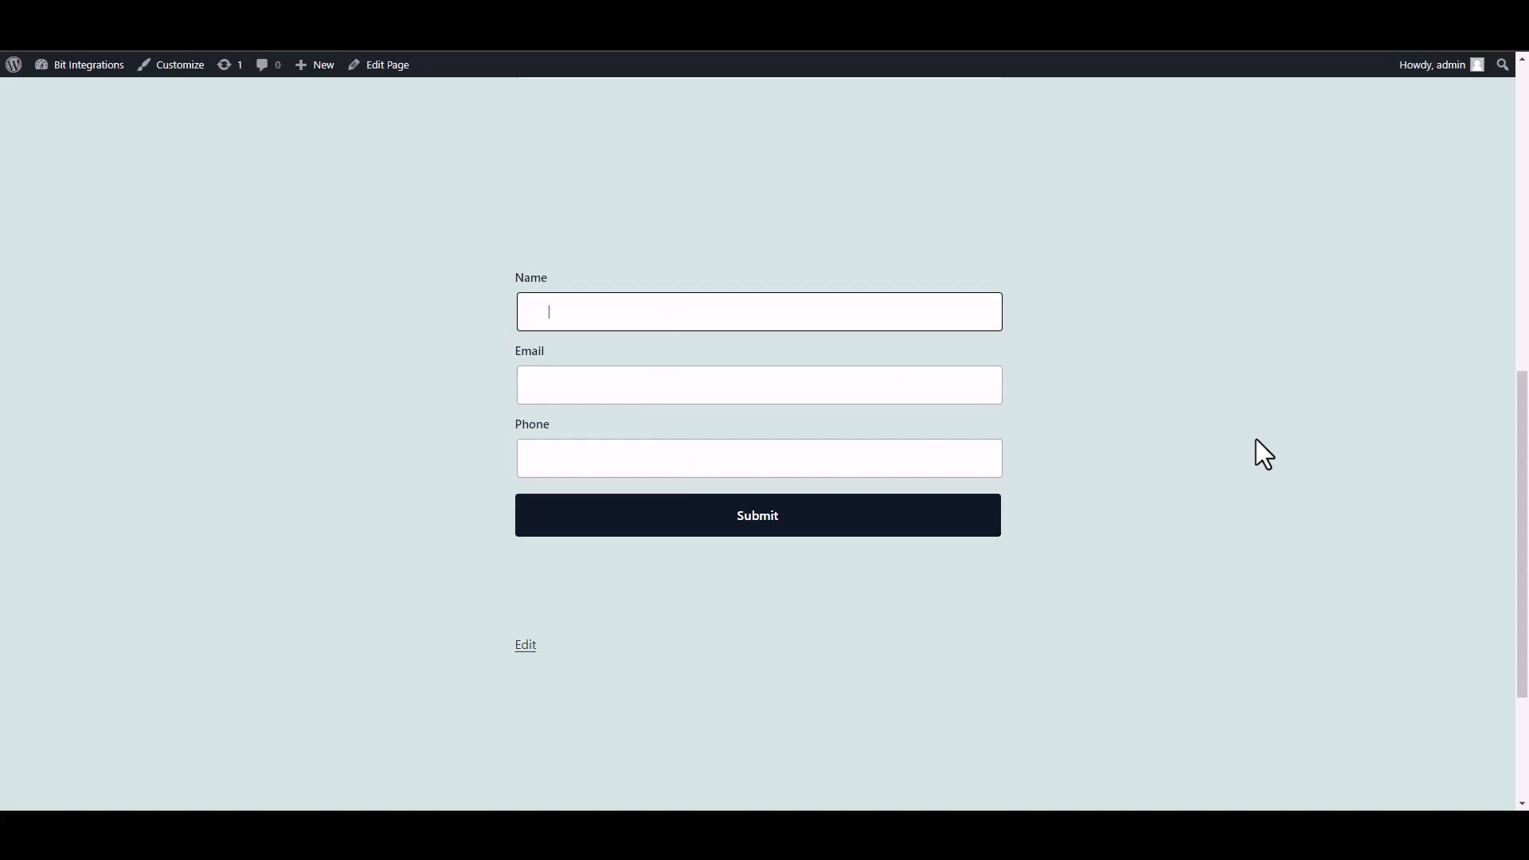
{"action": "type", "text": "test"}
{"action": "left_click", "coordinate": [915, 387]}
{"action": "type", "text": "test@gmail.com"}
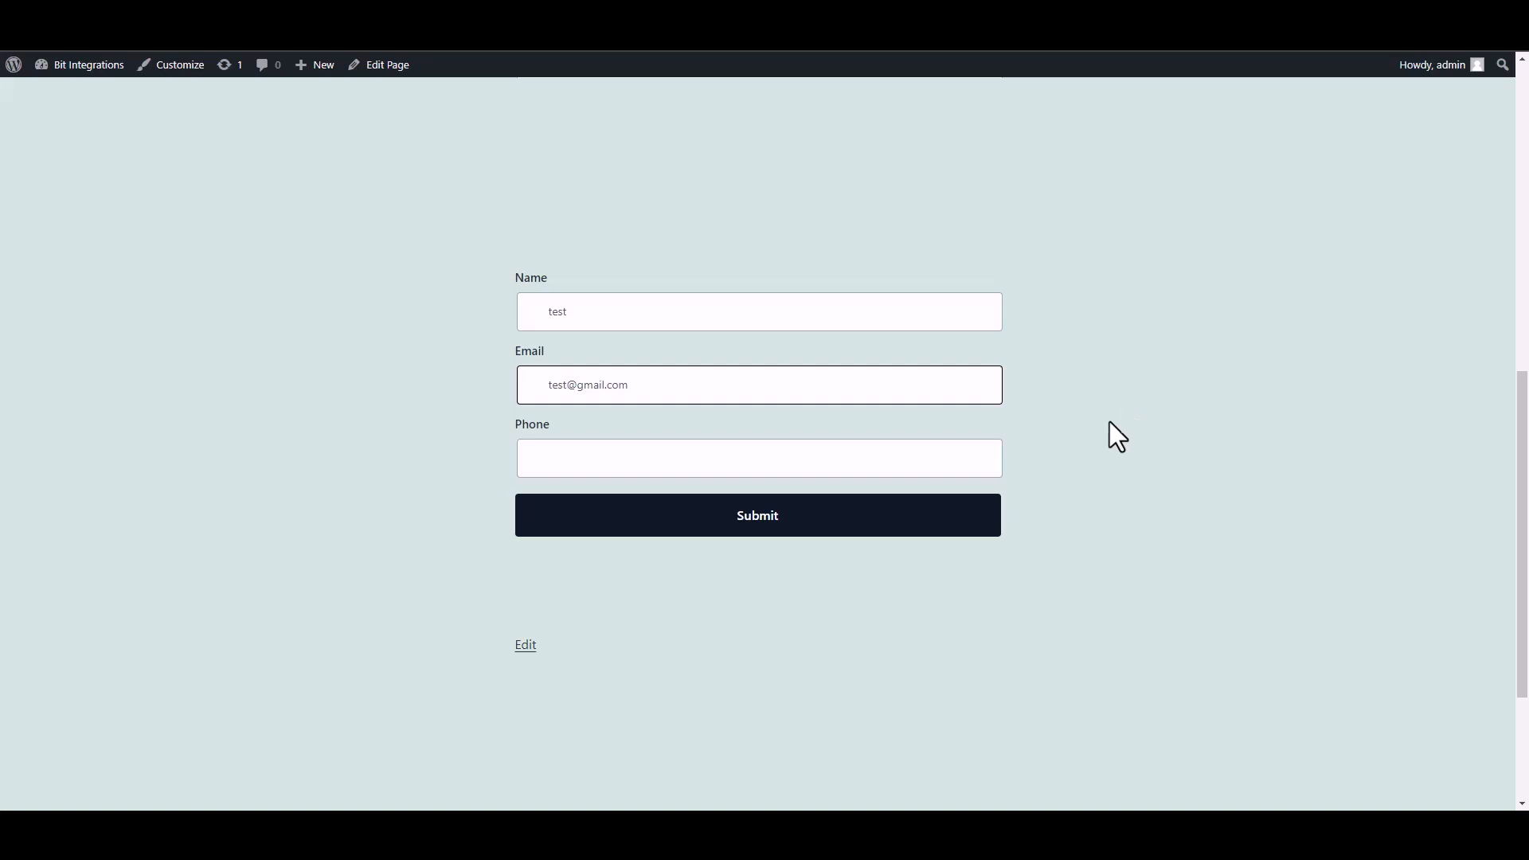
{"action": "left_click", "coordinate": [921, 466]}
{"action": "type", "text": "58566255"}
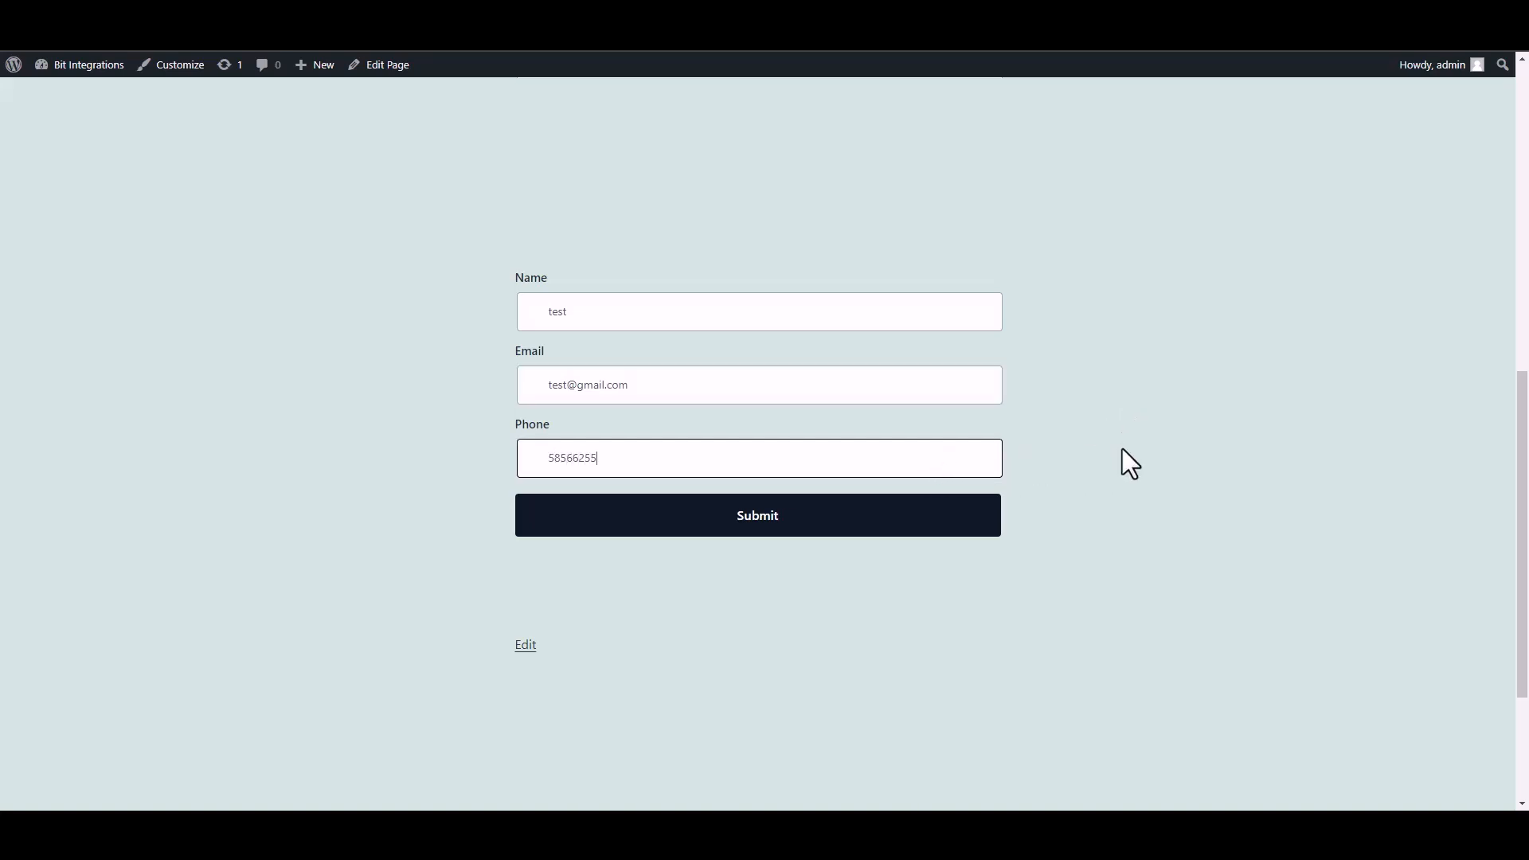
{"action": "left_click", "coordinate": [992, 525]}
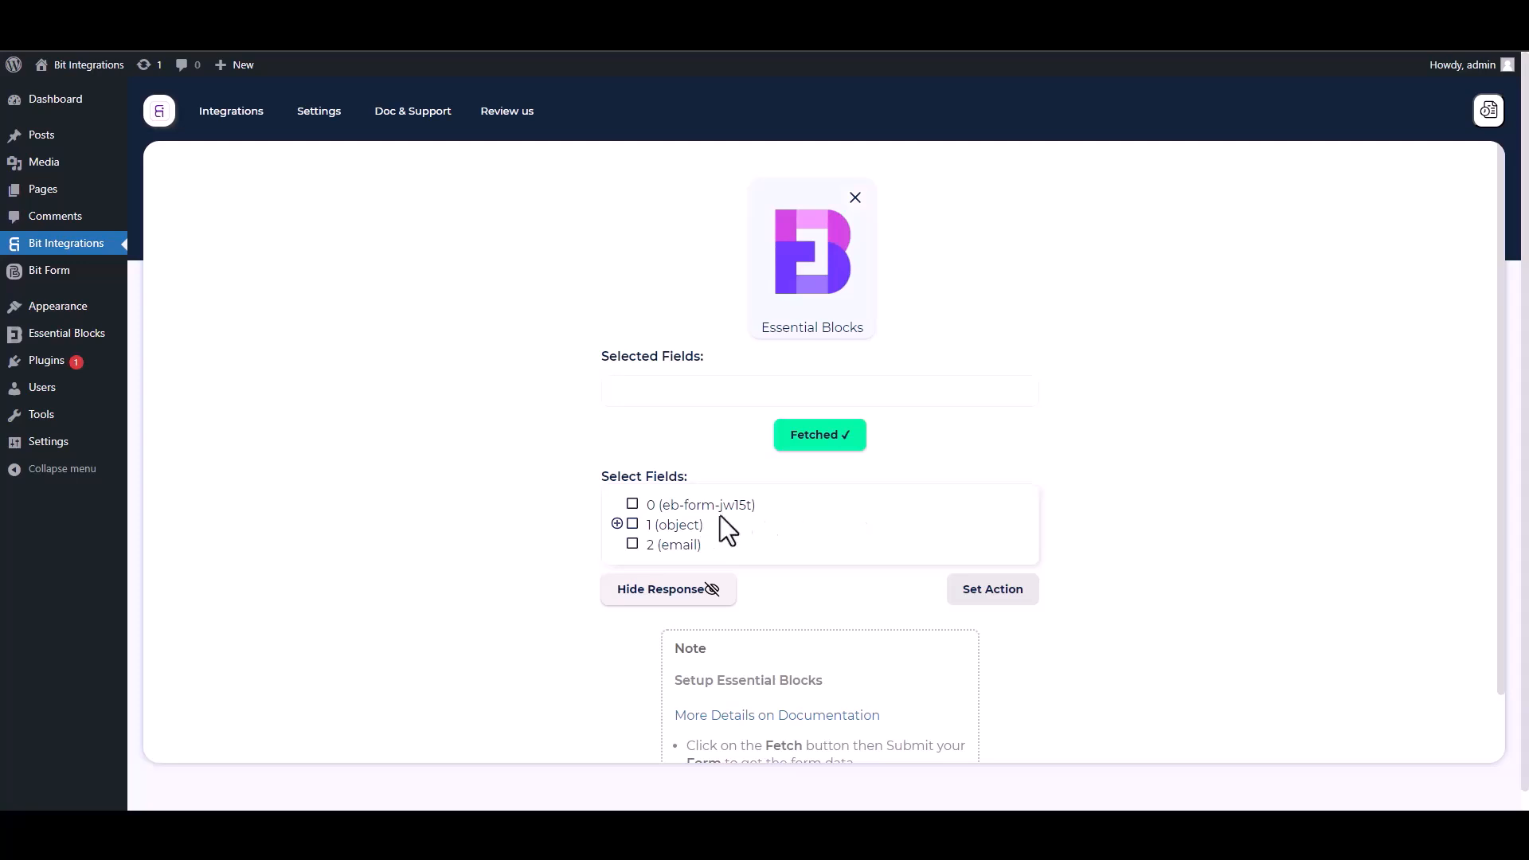
Select field 0 and the object's Name, Email and Phone sub-fields.
{"action": "left_click_drag", "start_coordinate": [772, 513], "coordinate": [641, 507]}
{"action": "left_click", "coordinate": [648, 508]}
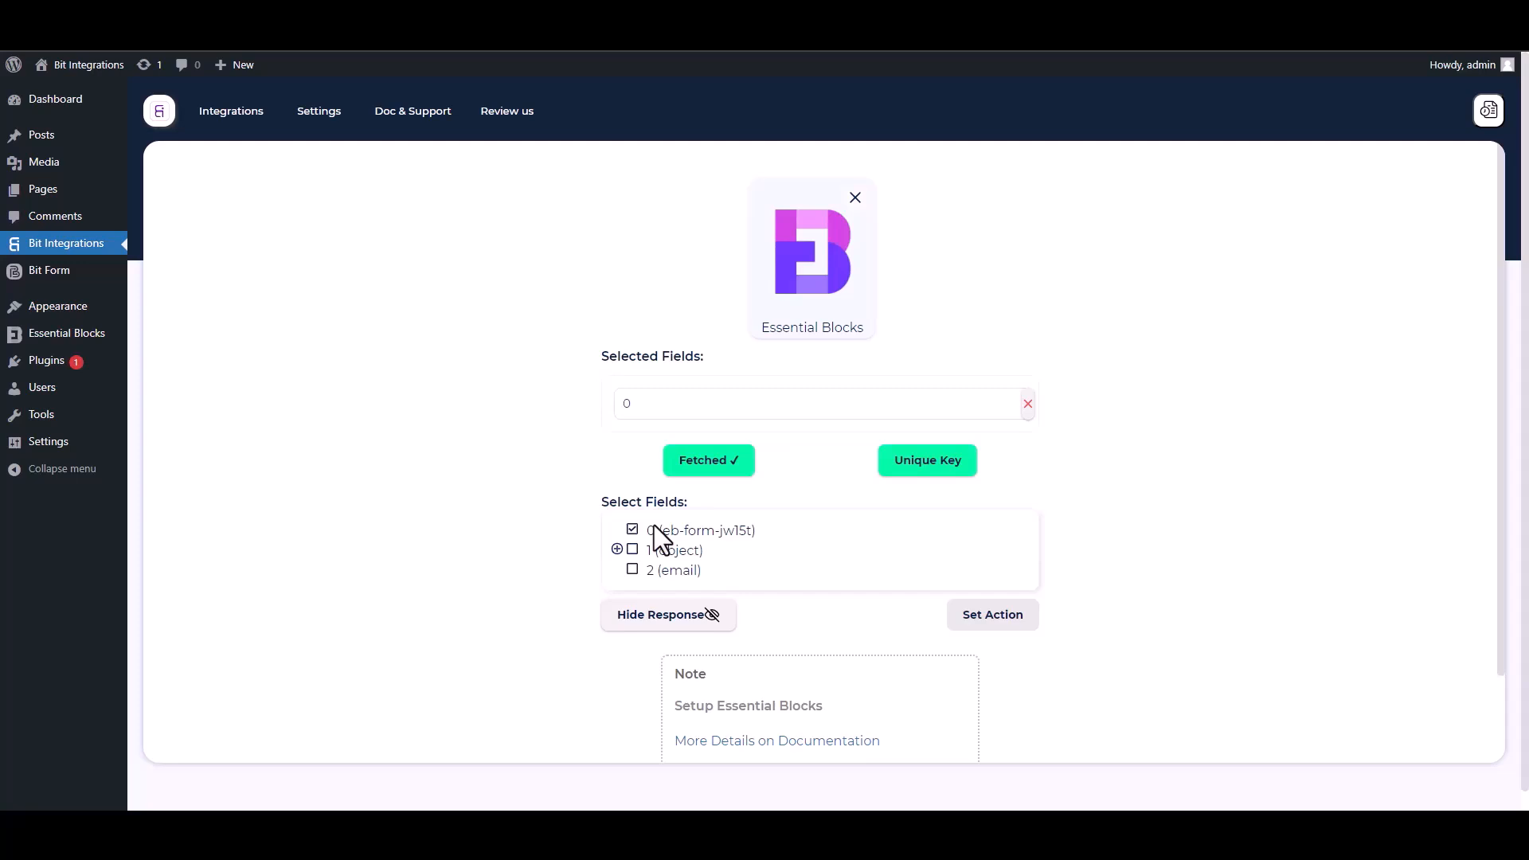
{"action": "left_click", "coordinate": [617, 549]}
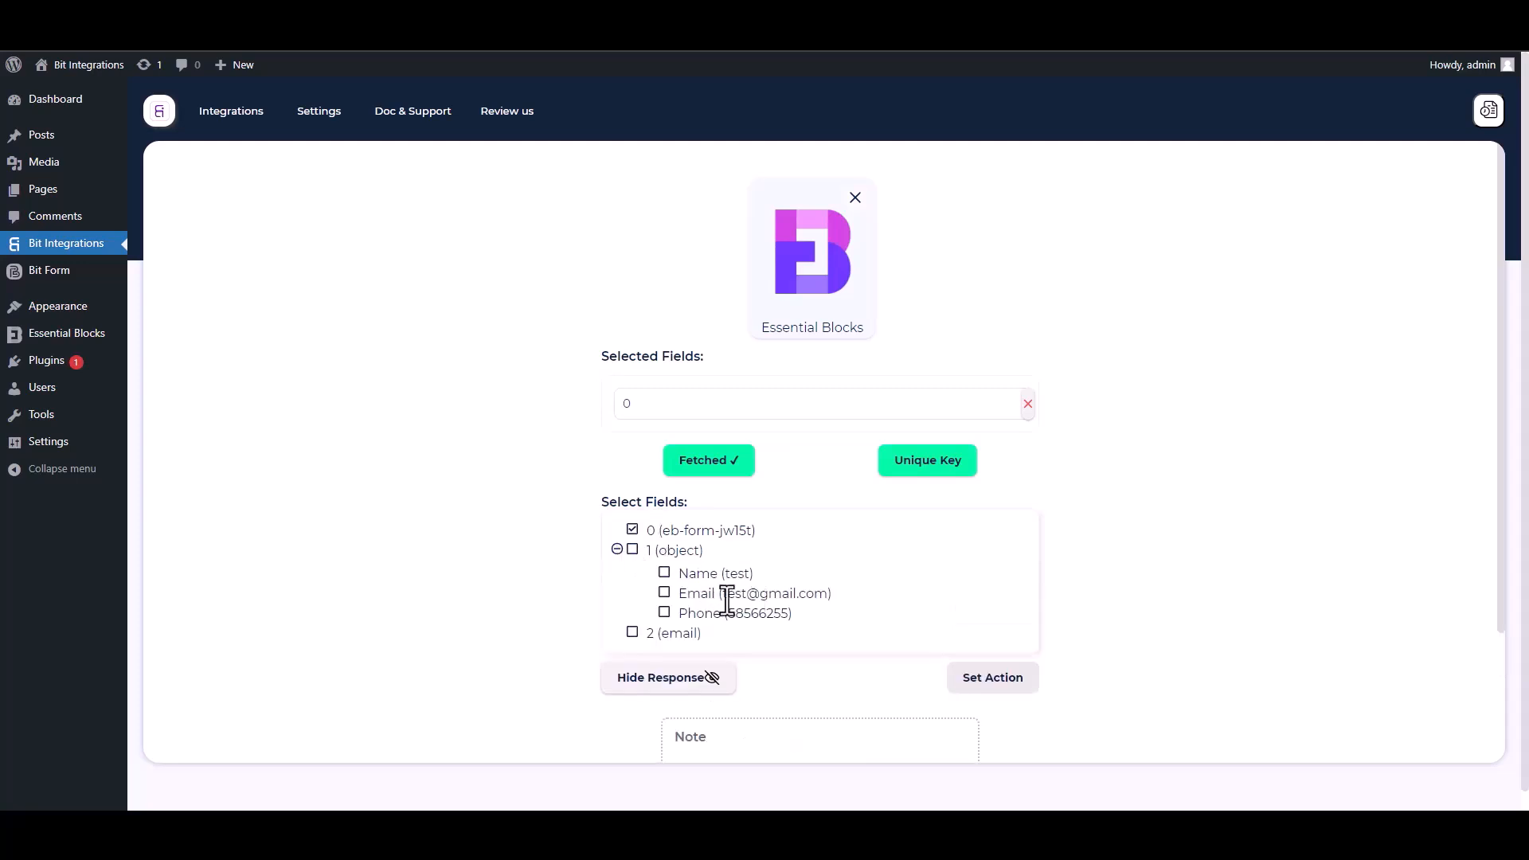
{"action": "left_click", "coordinate": [666, 577]}
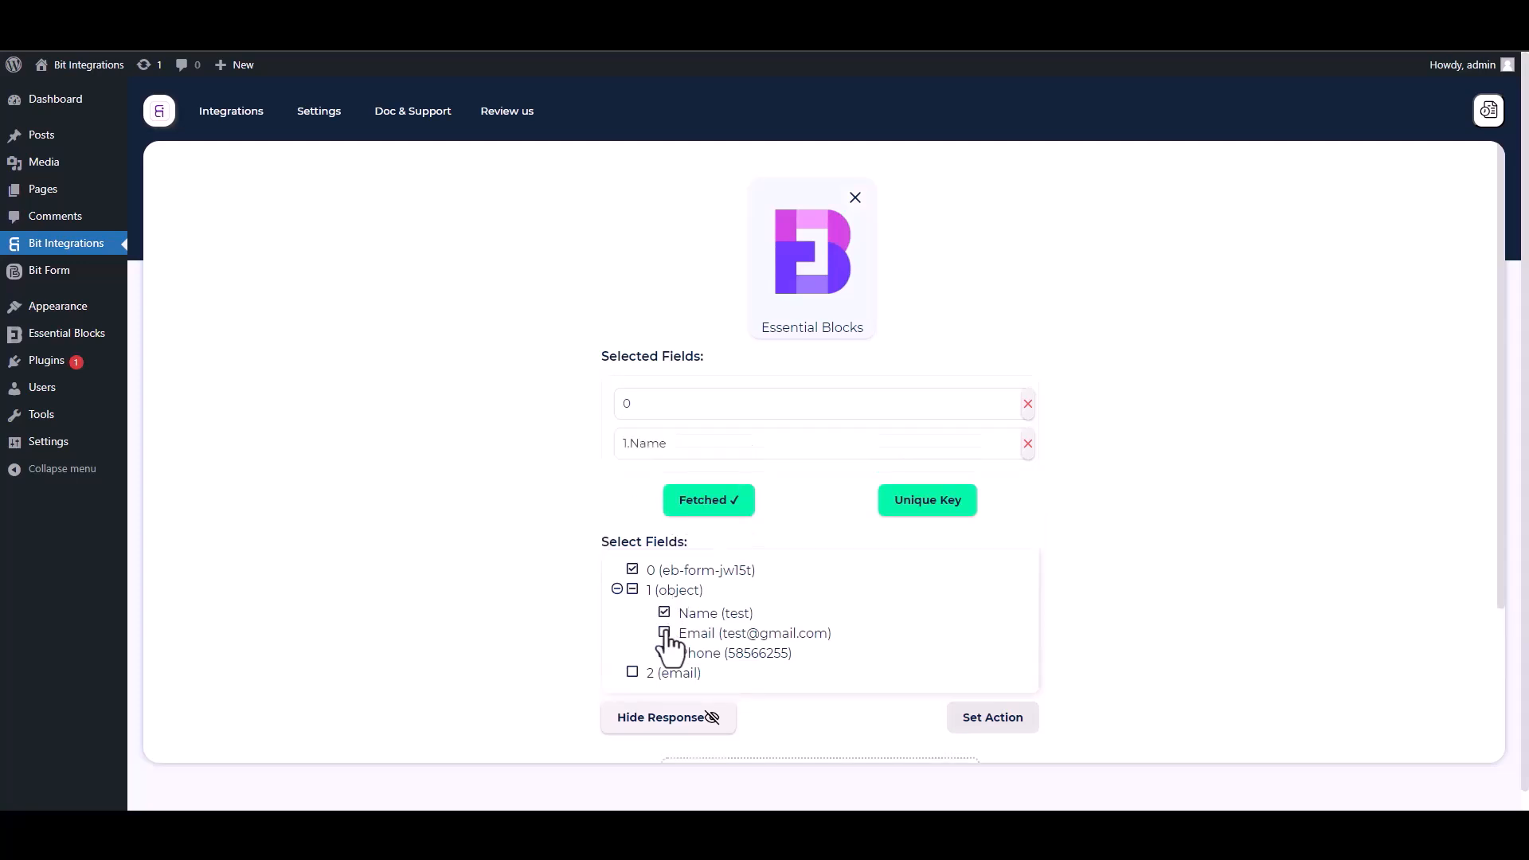
{"action": "left_click", "coordinate": [666, 635]}
{"action": "left_click", "coordinate": [666, 693]}
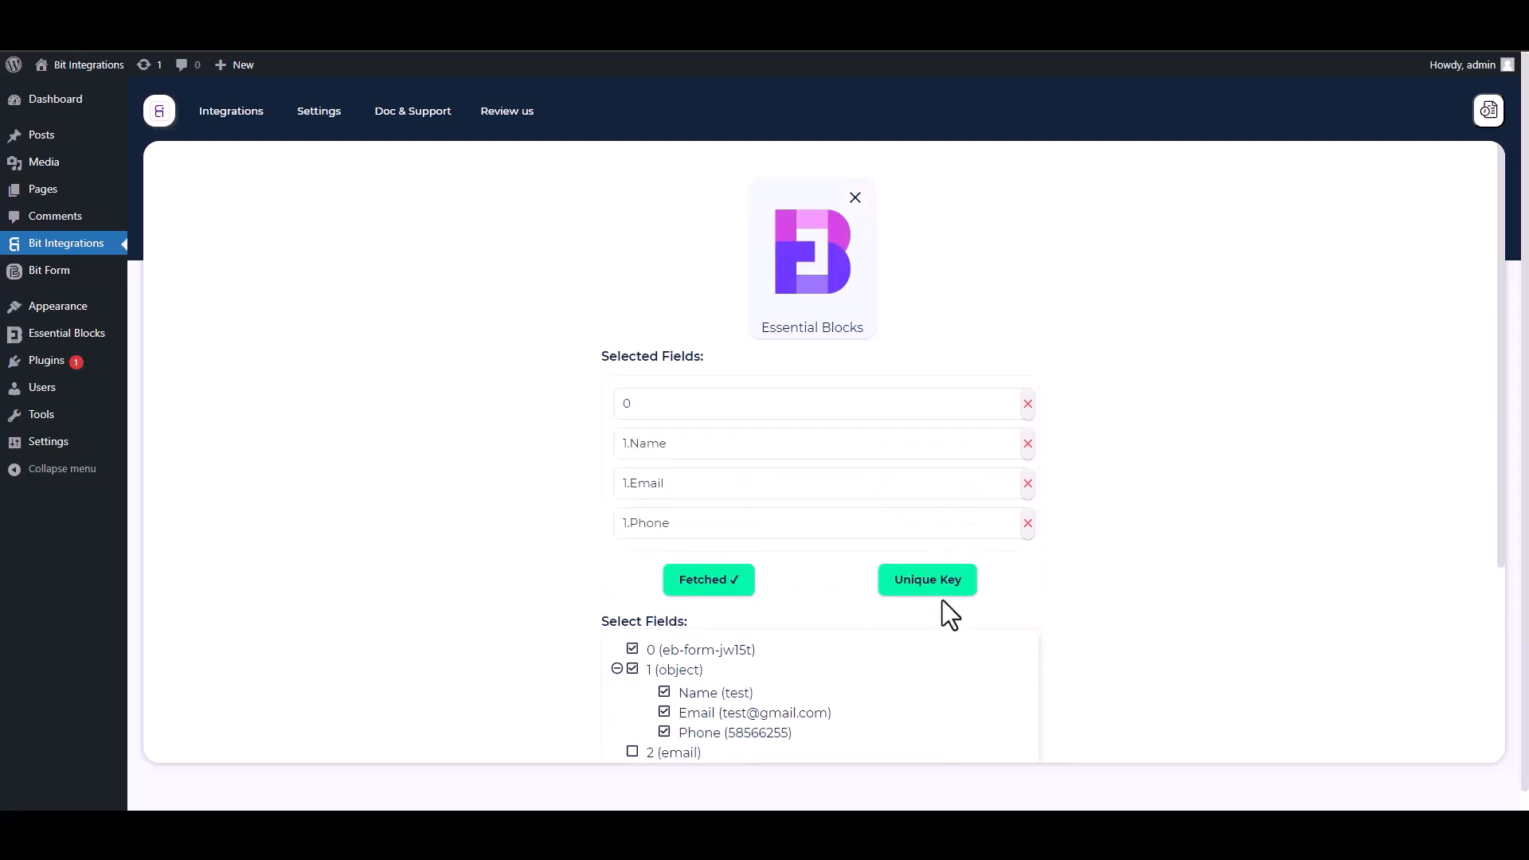
{"action": "scroll", "coordinate": [1505, 536], "scroll_direction": "down", "scroll_amount": 2}
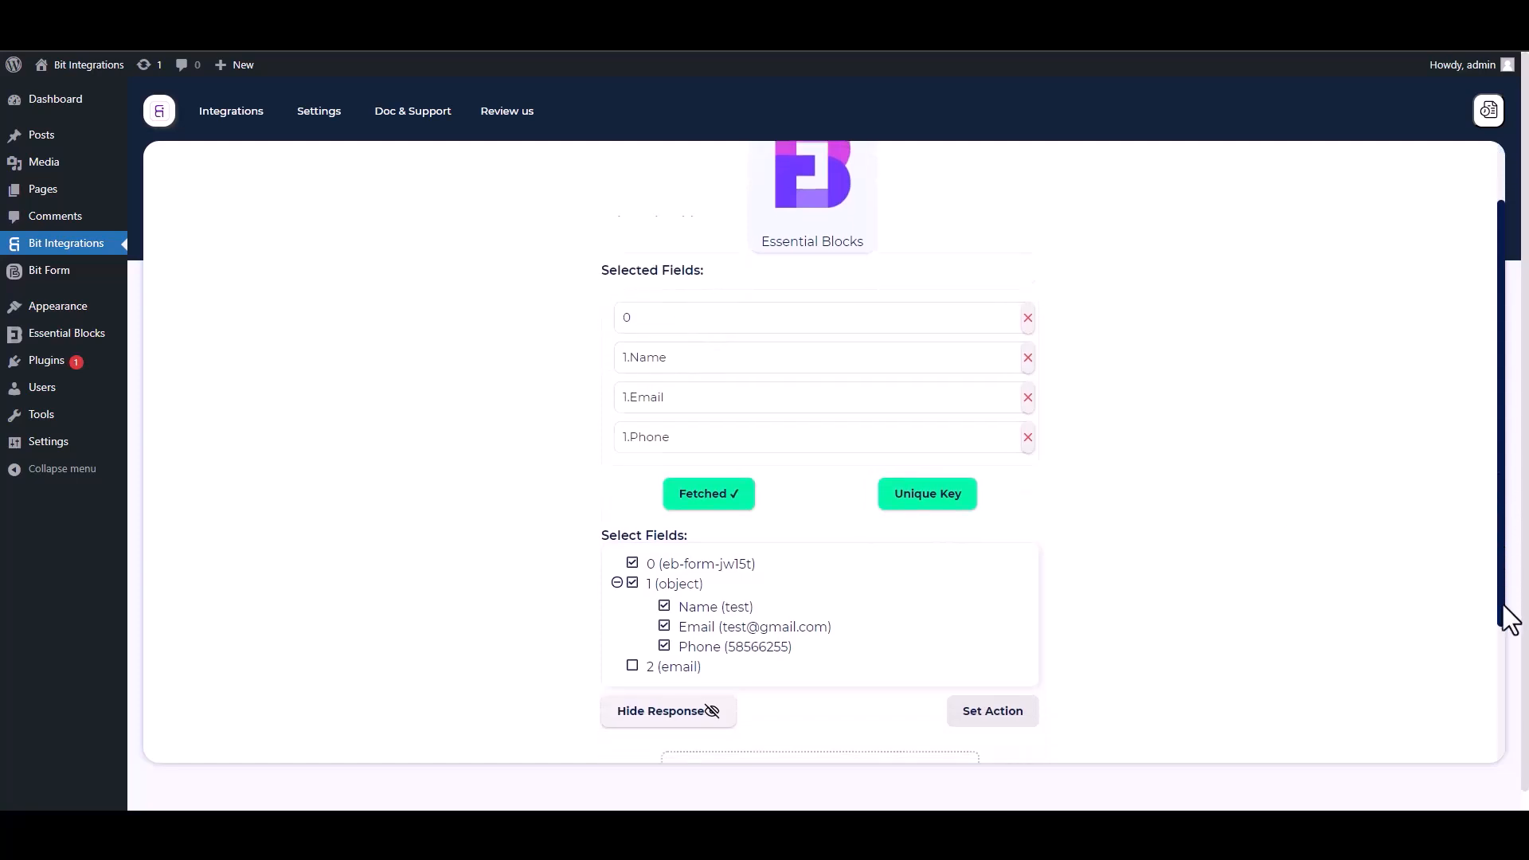
Make field 0 the unique primary key and proceed to choosing an action.
{"action": "left_click", "coordinate": [932, 430]}
{"action": "left_click", "coordinate": [753, 438]}
{"action": "left_click", "coordinate": [642, 476]}
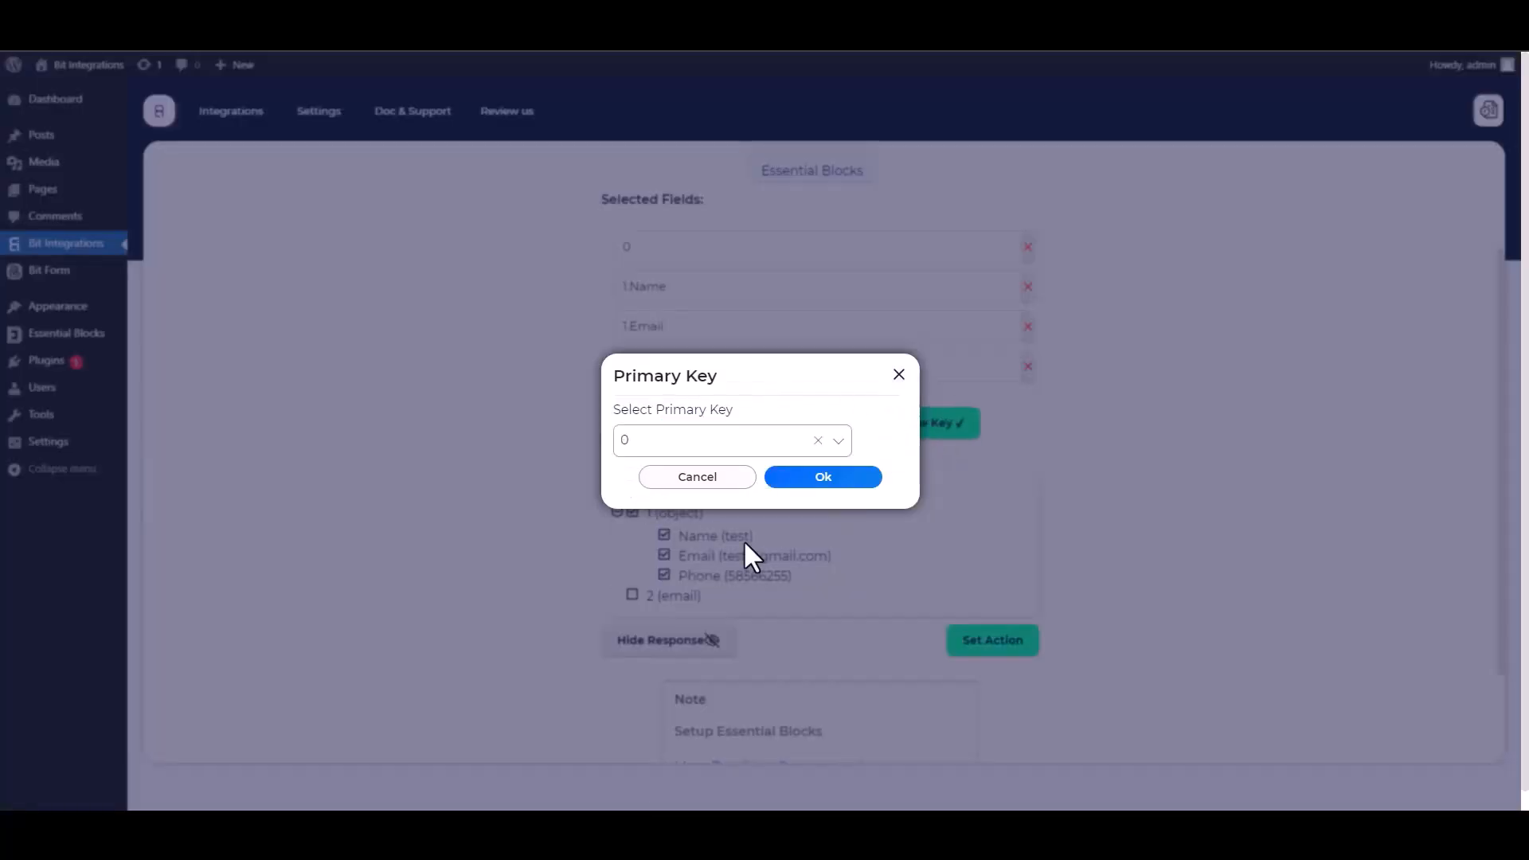
{"action": "left_click", "coordinate": [818, 480]}
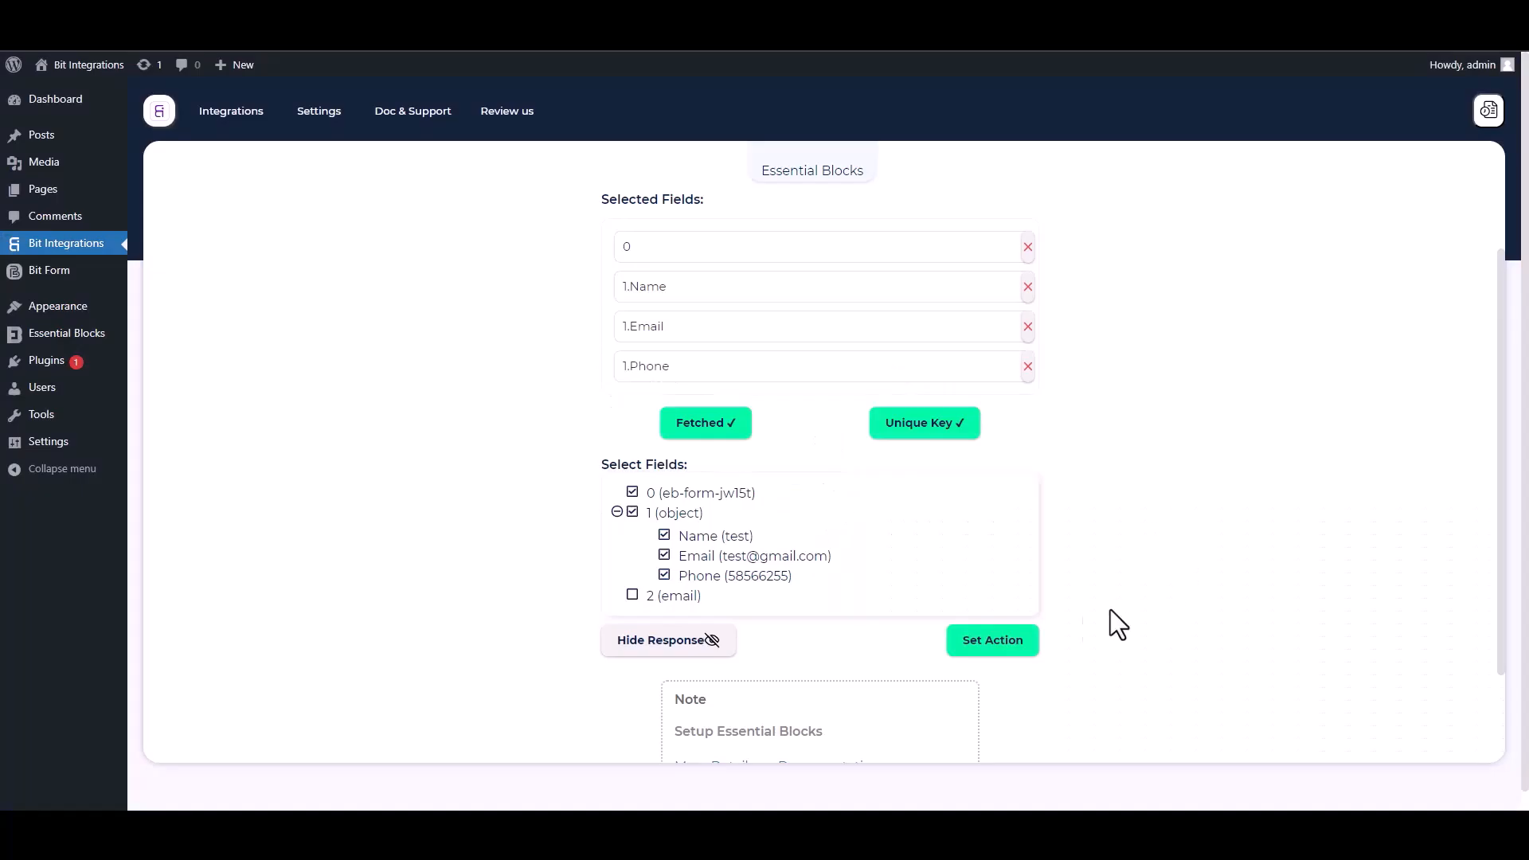
{"action": "left_click", "coordinate": [1032, 641]}
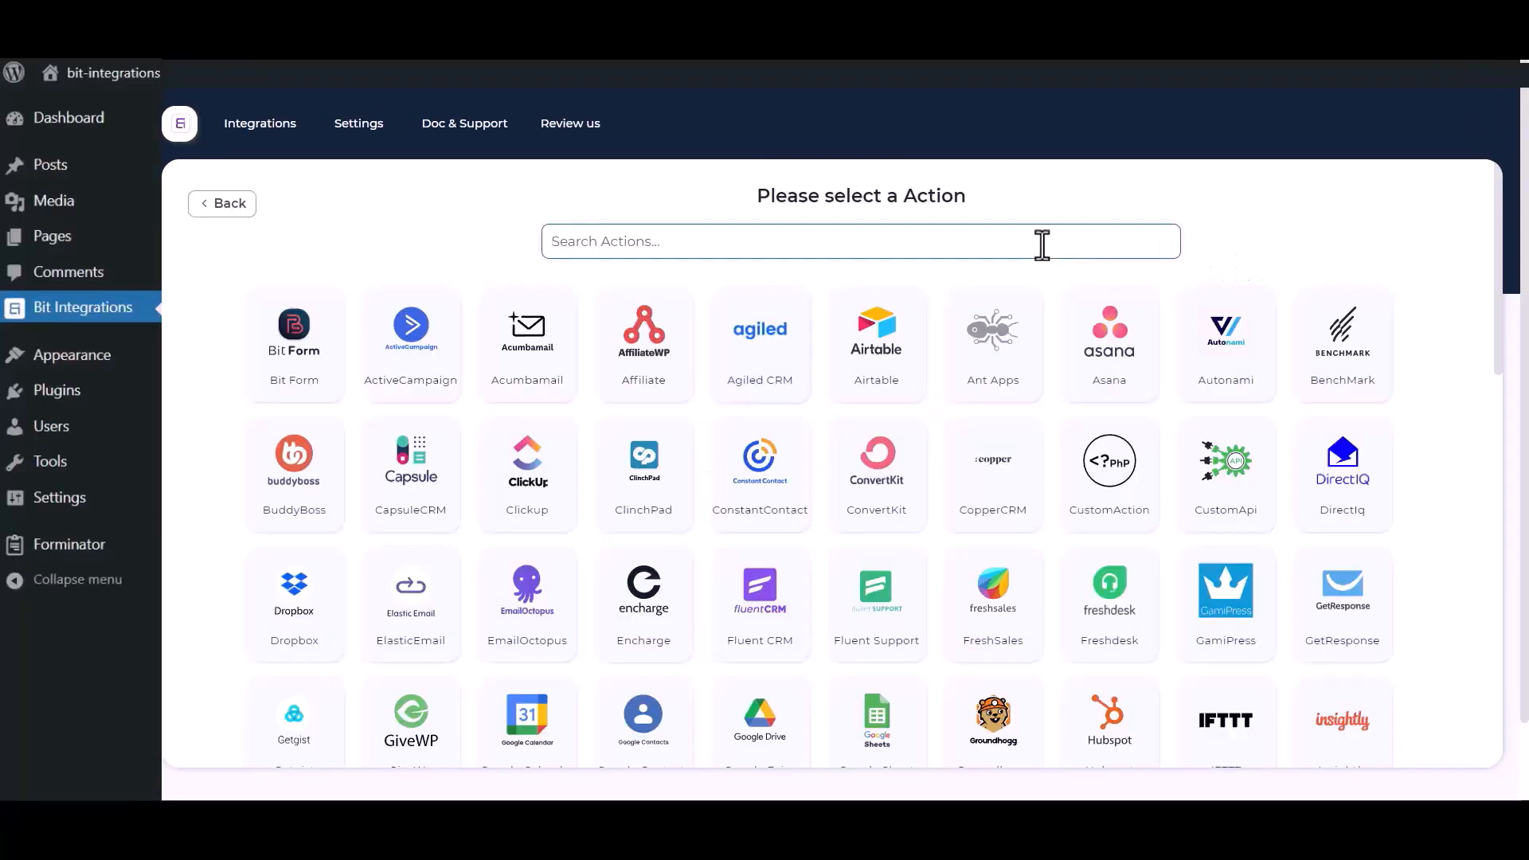
Search 'sales', choose Salesforce as the action, and select the integration name text.
{"action": "type", "text": "sales"}
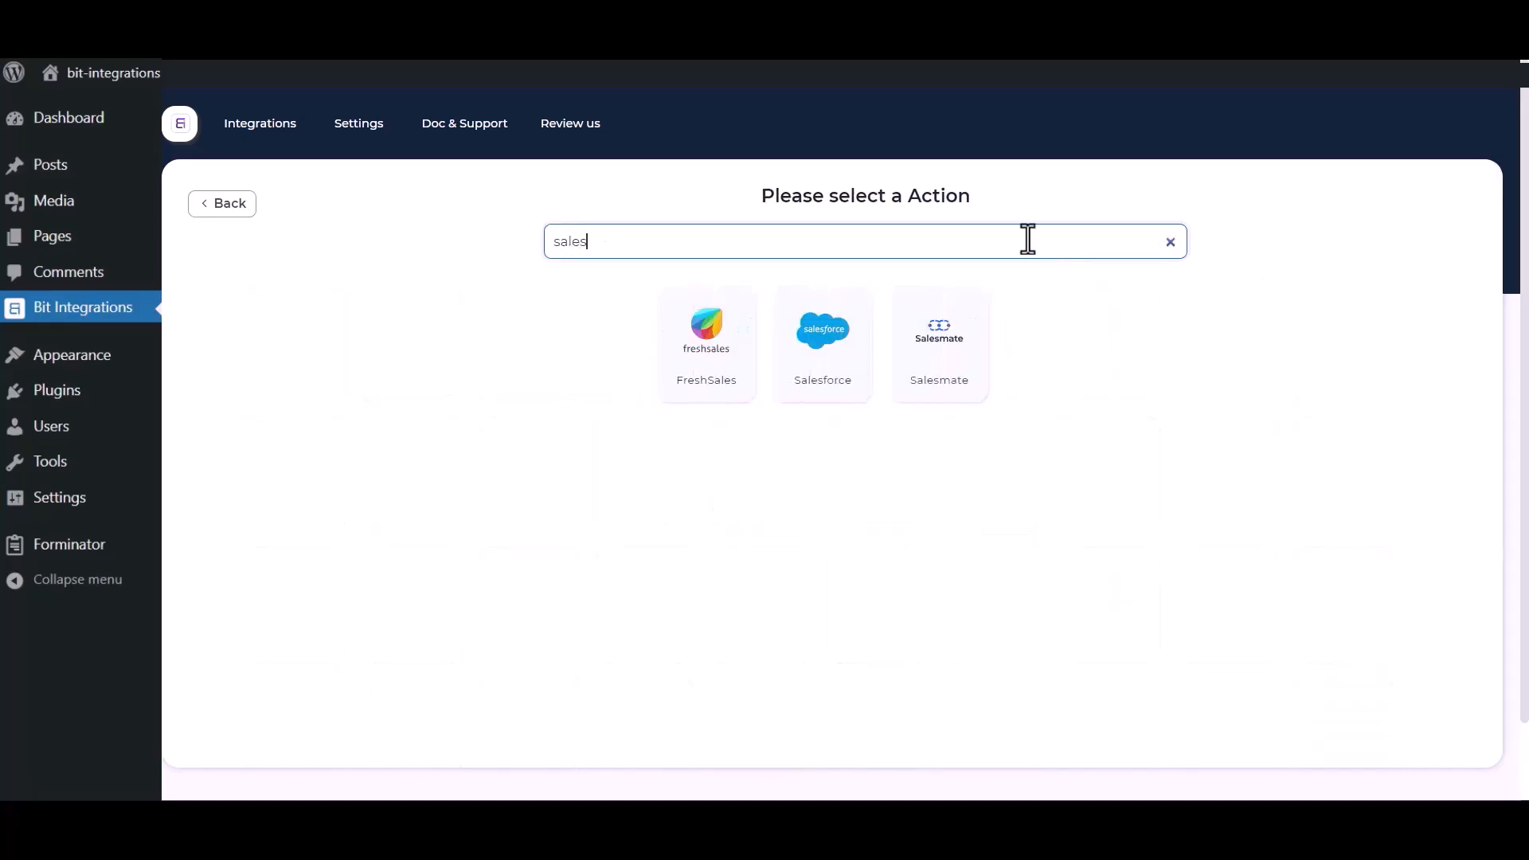
{"action": "left_click", "coordinate": [810, 370]}
{"action": "left_click", "coordinate": [438, 303]}
{"action": "left_click_drag", "start_coordinate": [498, 302], "coordinate": [384, 302]}
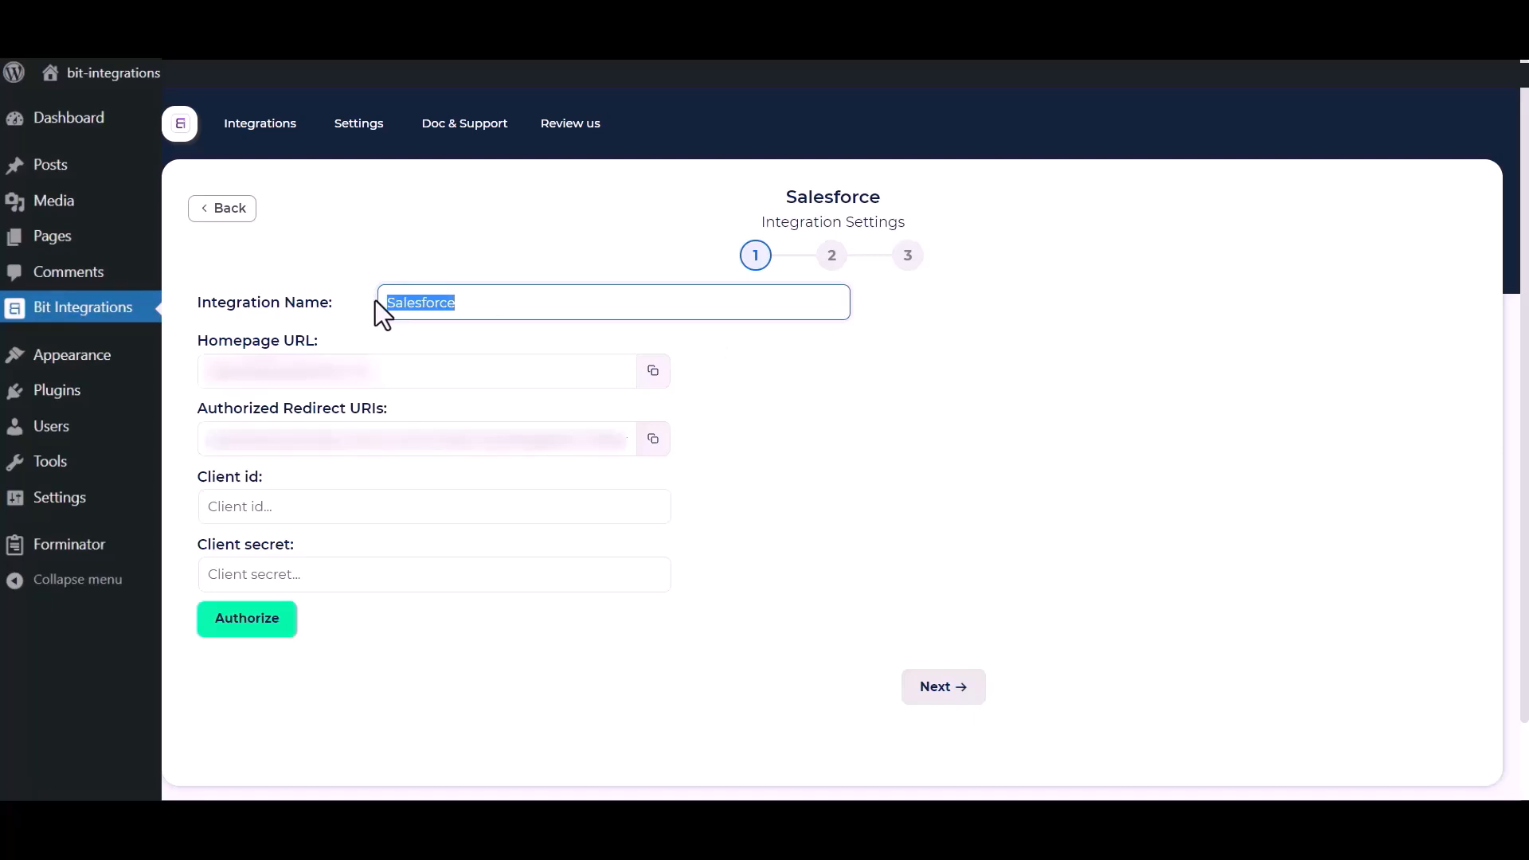
Review the client id and client secret fields in the Salesforce Integration Settings.
{"action": "left_click", "coordinate": [725, 577]}
{"action": "left_click_drag", "start_coordinate": [194, 476], "coordinate": [278, 486]}
{"action": "left_click_drag", "start_coordinate": [196, 543], "coordinate": [314, 547]}
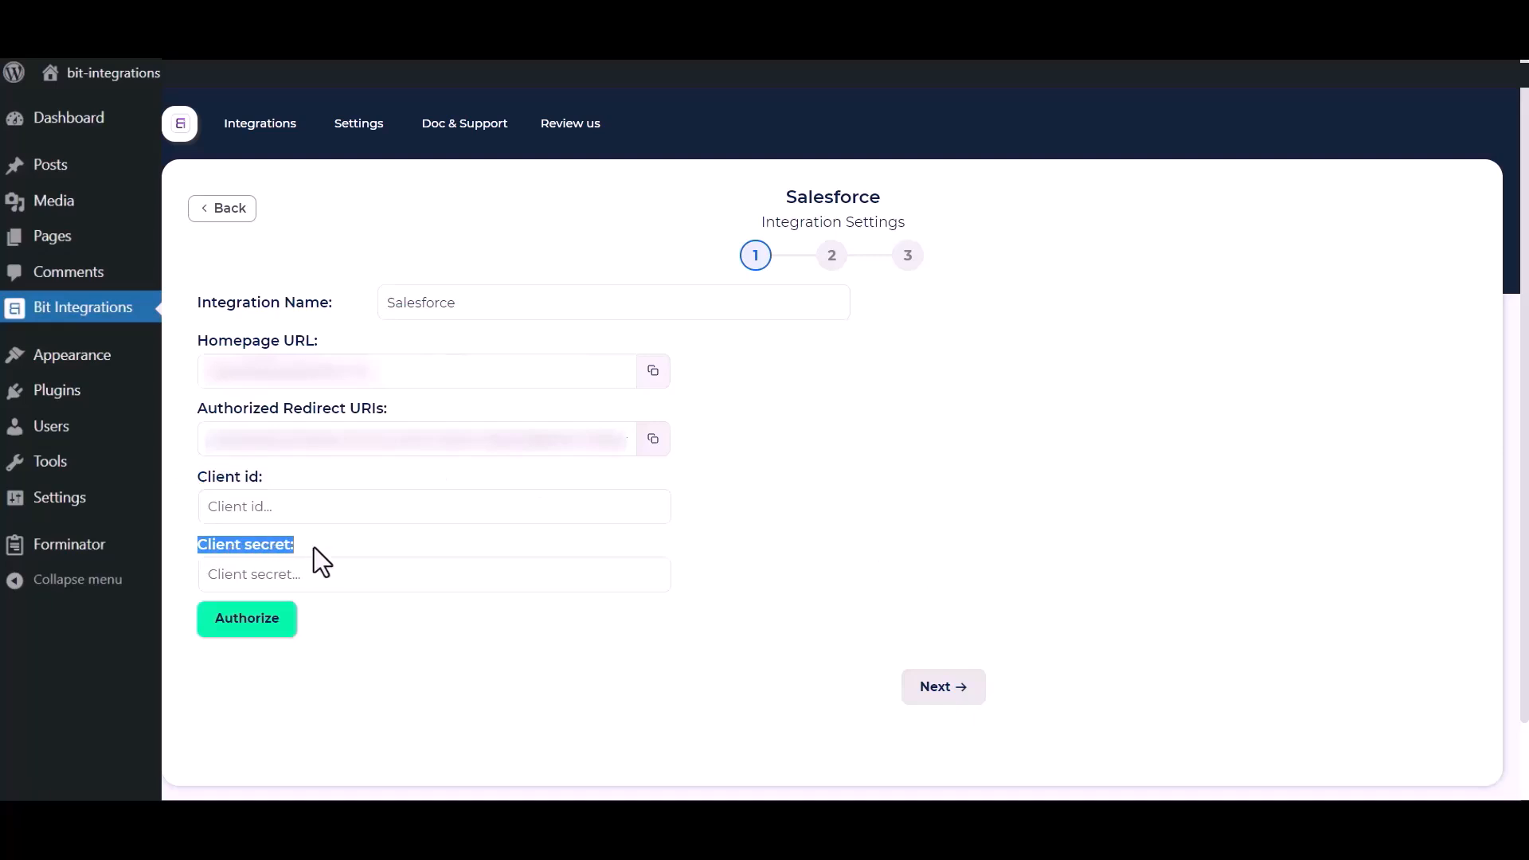
{"action": "left_click", "coordinate": [815, 526]}
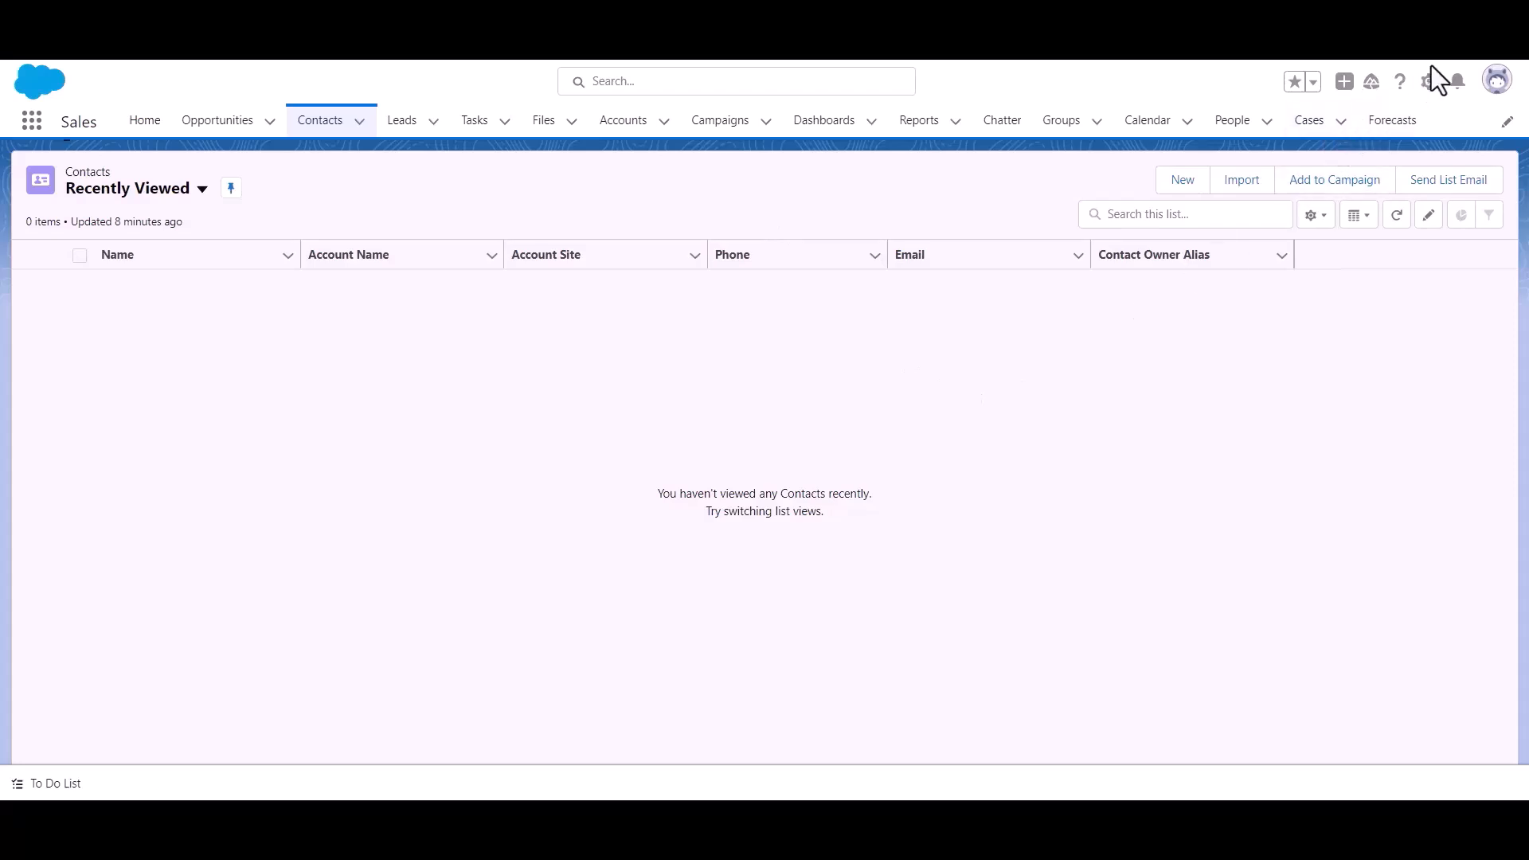
From the gear menu go to Setup, then Platform Tools > Apps > App Manager.
{"action": "left_click", "coordinate": [1429, 96]}
{"action": "left_click", "coordinate": [1383, 153]}
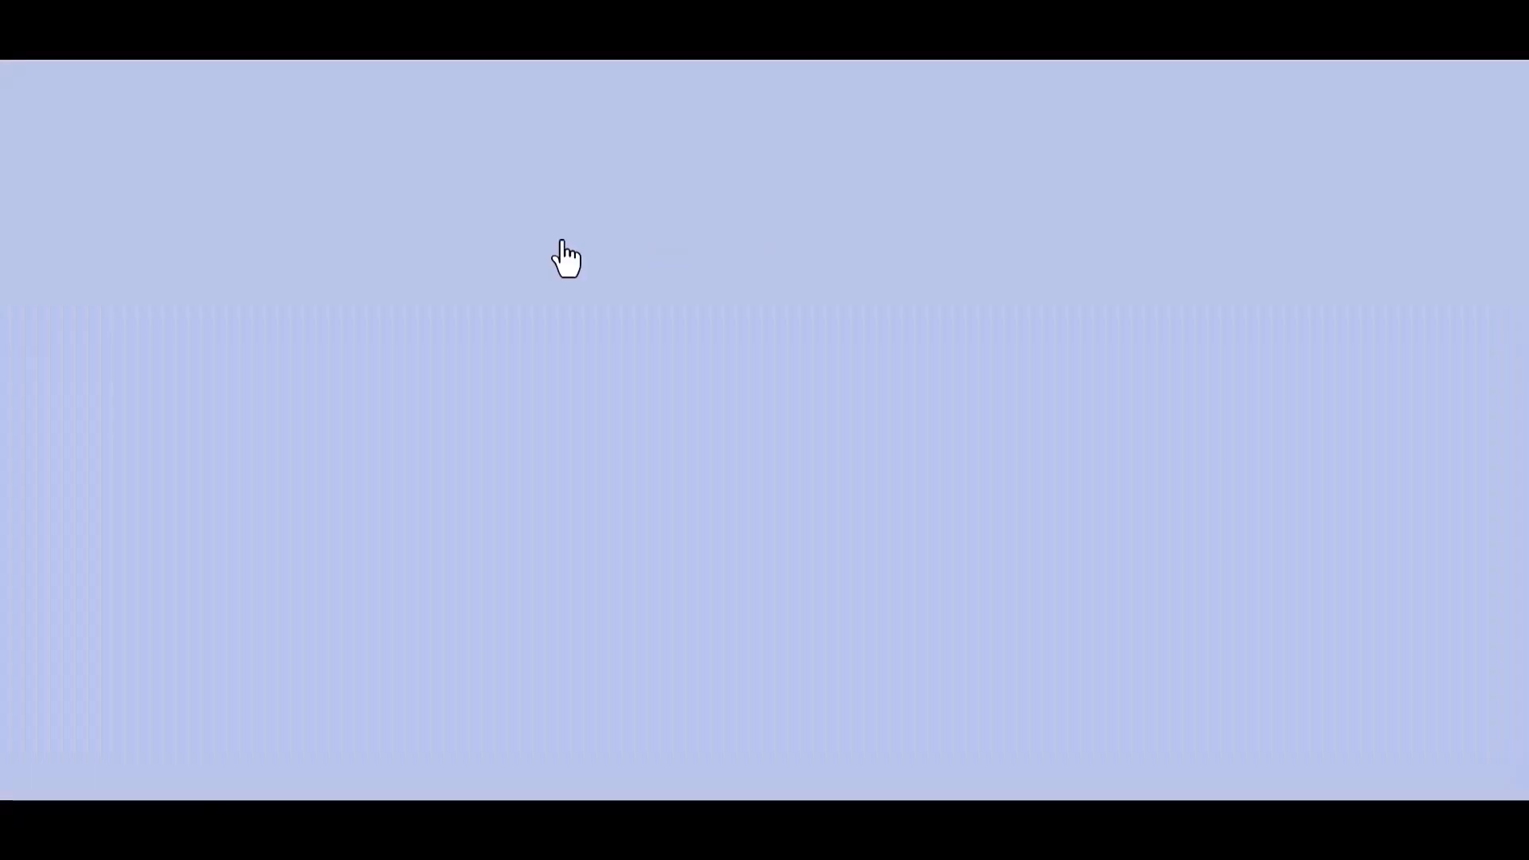
{"action": "scroll", "coordinate": [96, 339], "scroll_direction": "down", "scroll_amount": 3}
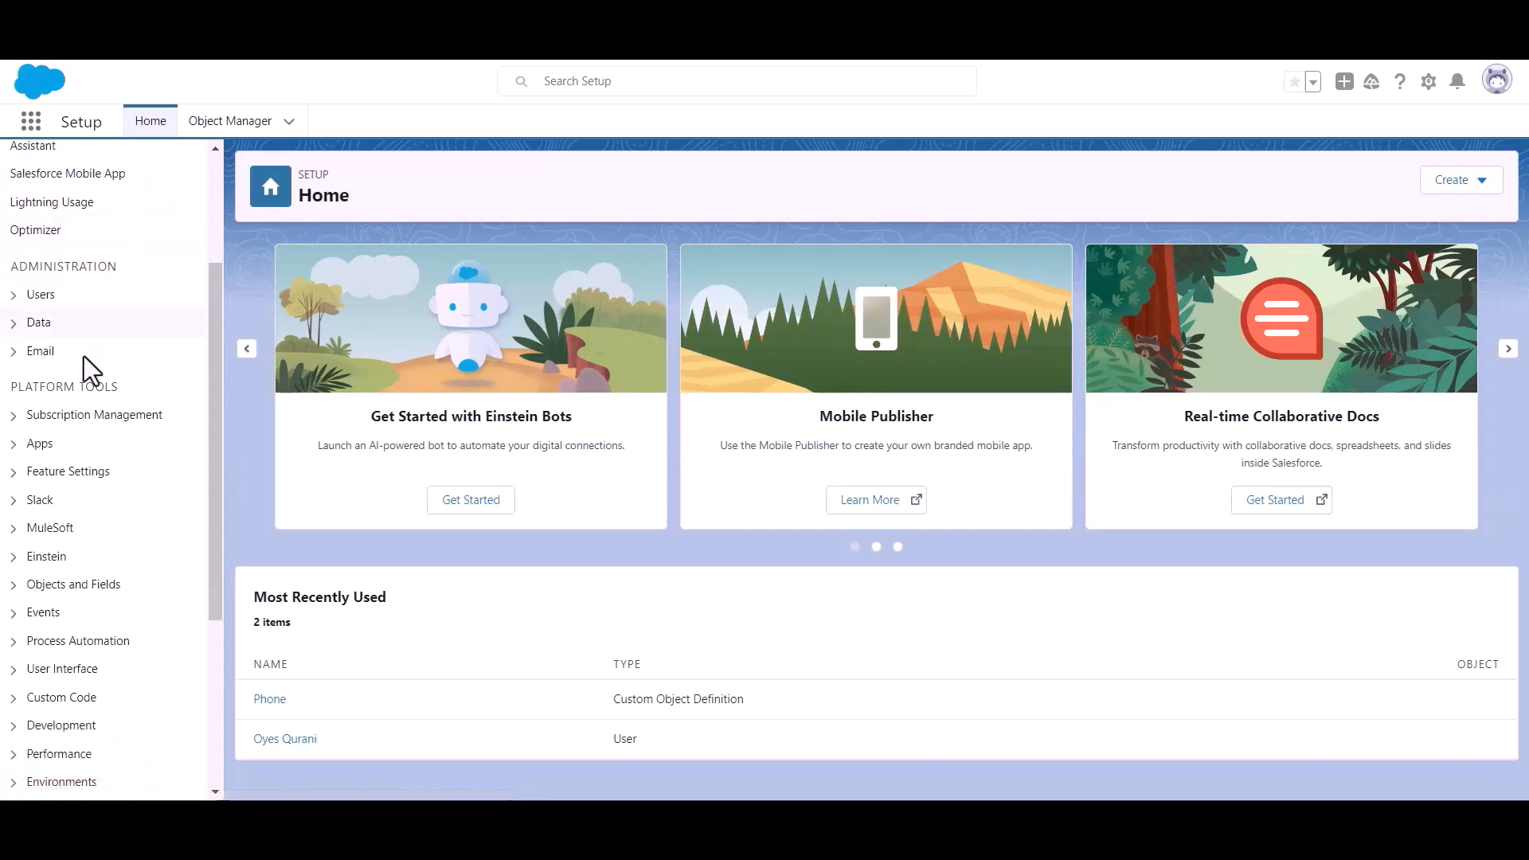
{"action": "left_click_drag", "start_coordinate": [16, 388], "coordinate": [157, 402]}
{"action": "left_click", "coordinate": [15, 444]}
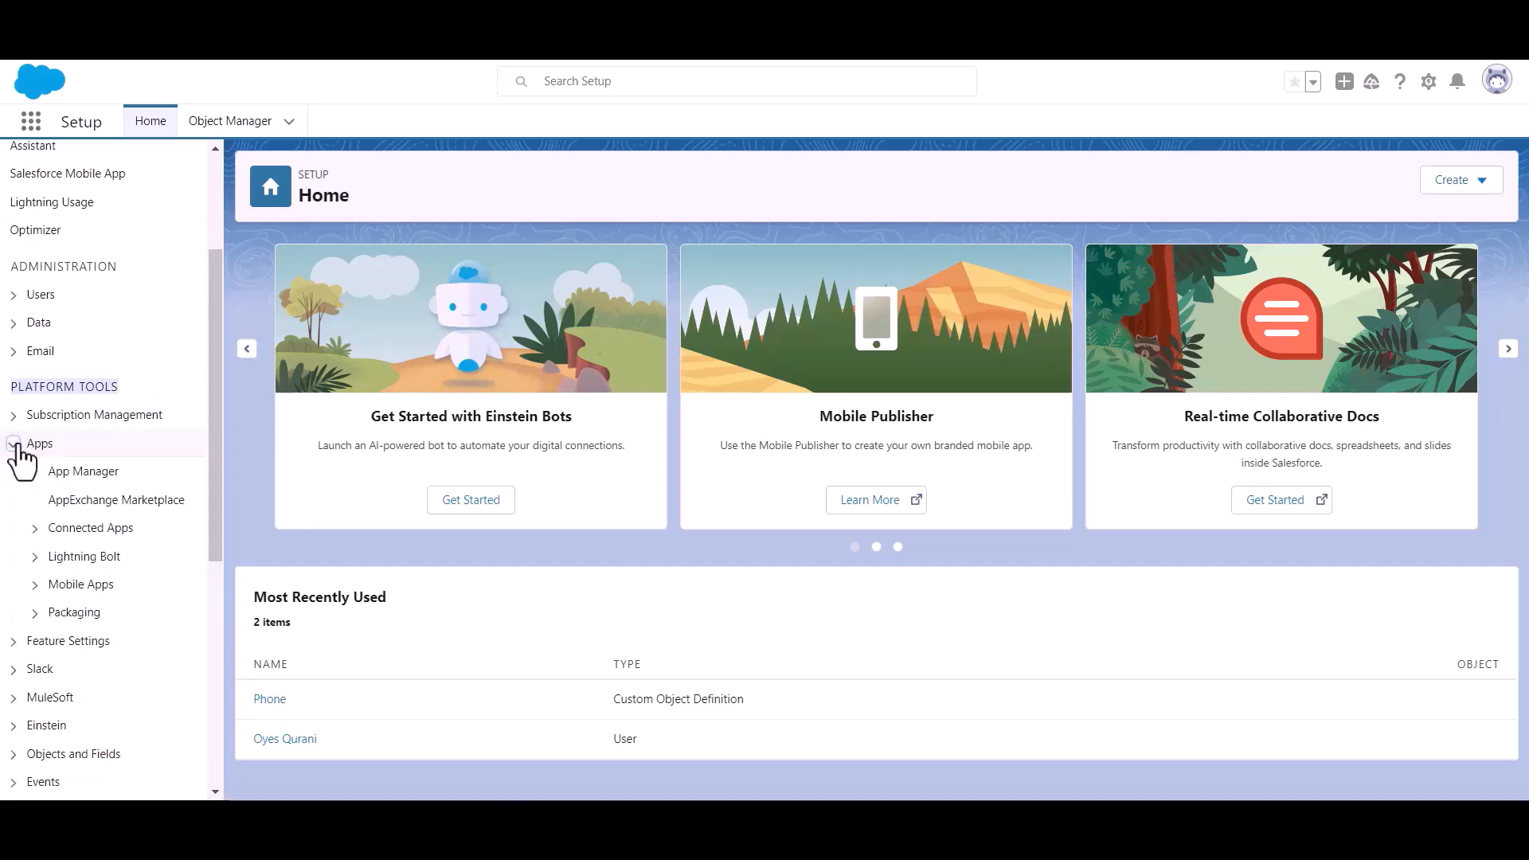
{"action": "left_click", "coordinate": [90, 476]}
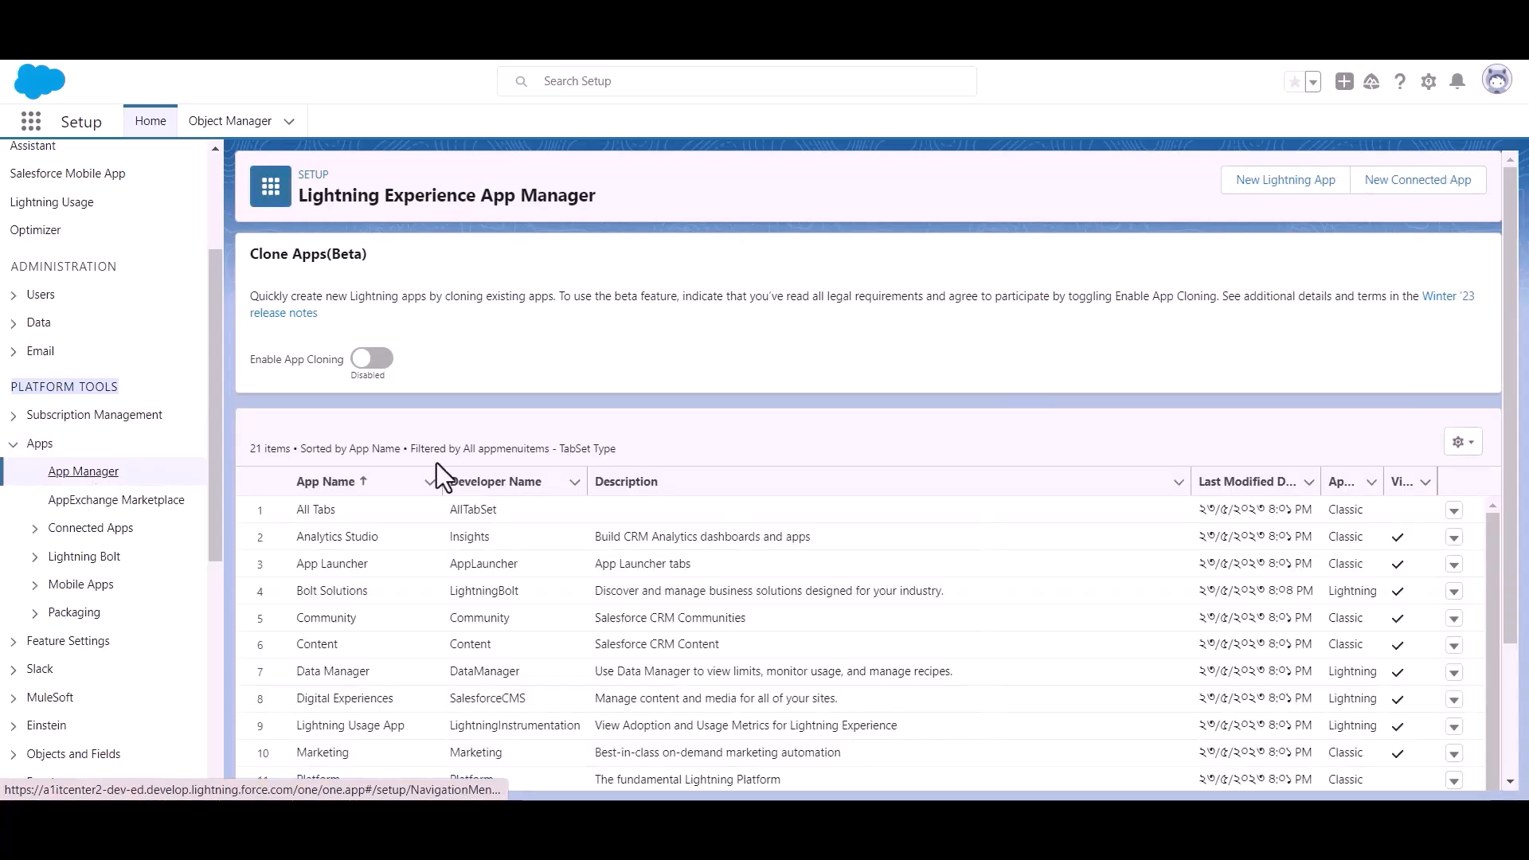
Create a new connected app named 'Bit Apps' and enter the contact e-mail address.
{"action": "left_click", "coordinate": [1406, 193]}
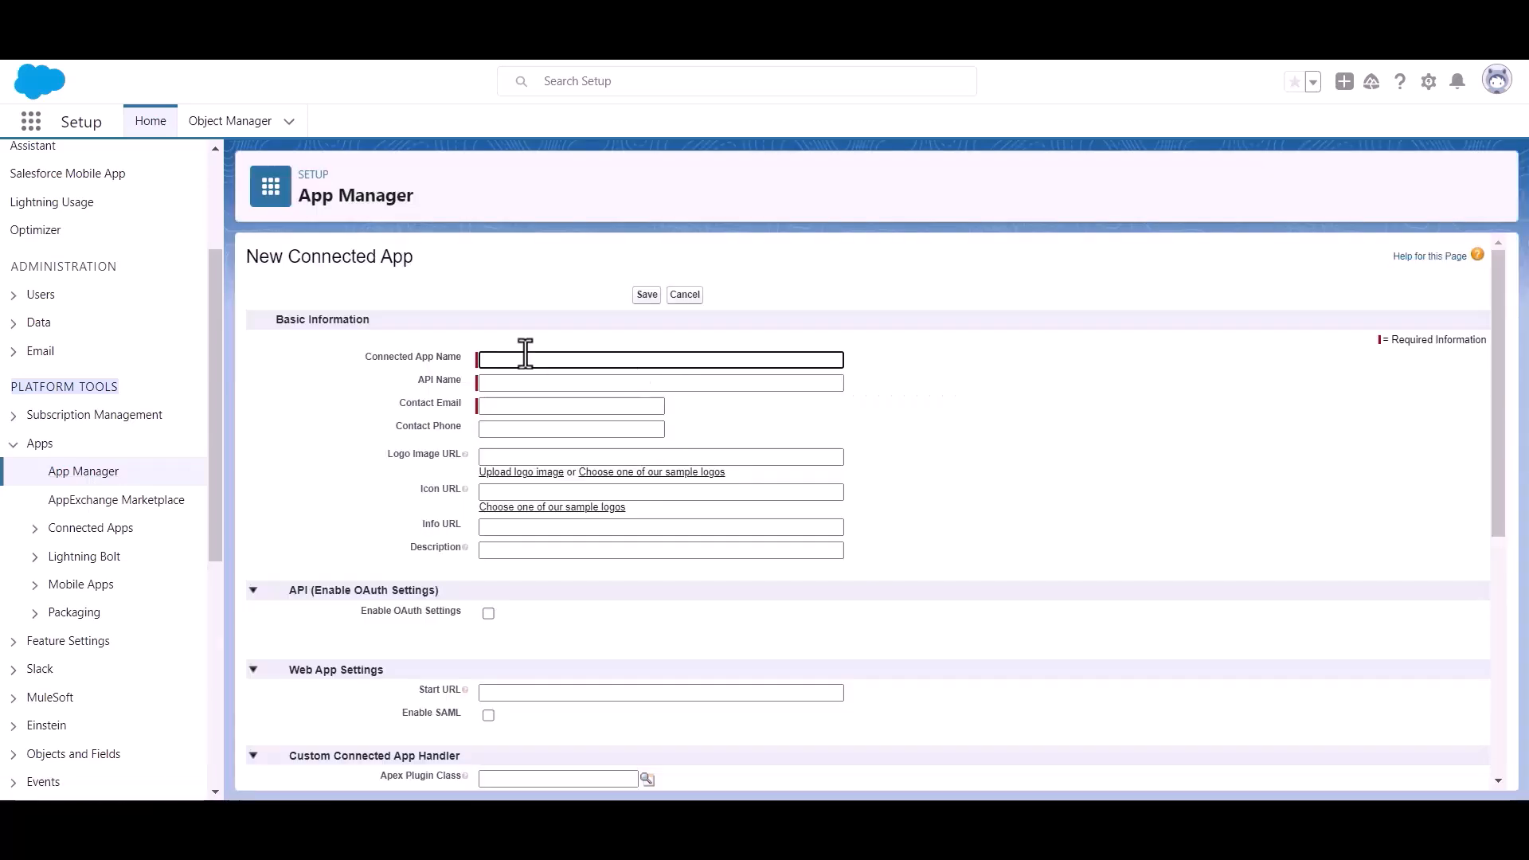
{"action": "type", "text": "Bit A"}
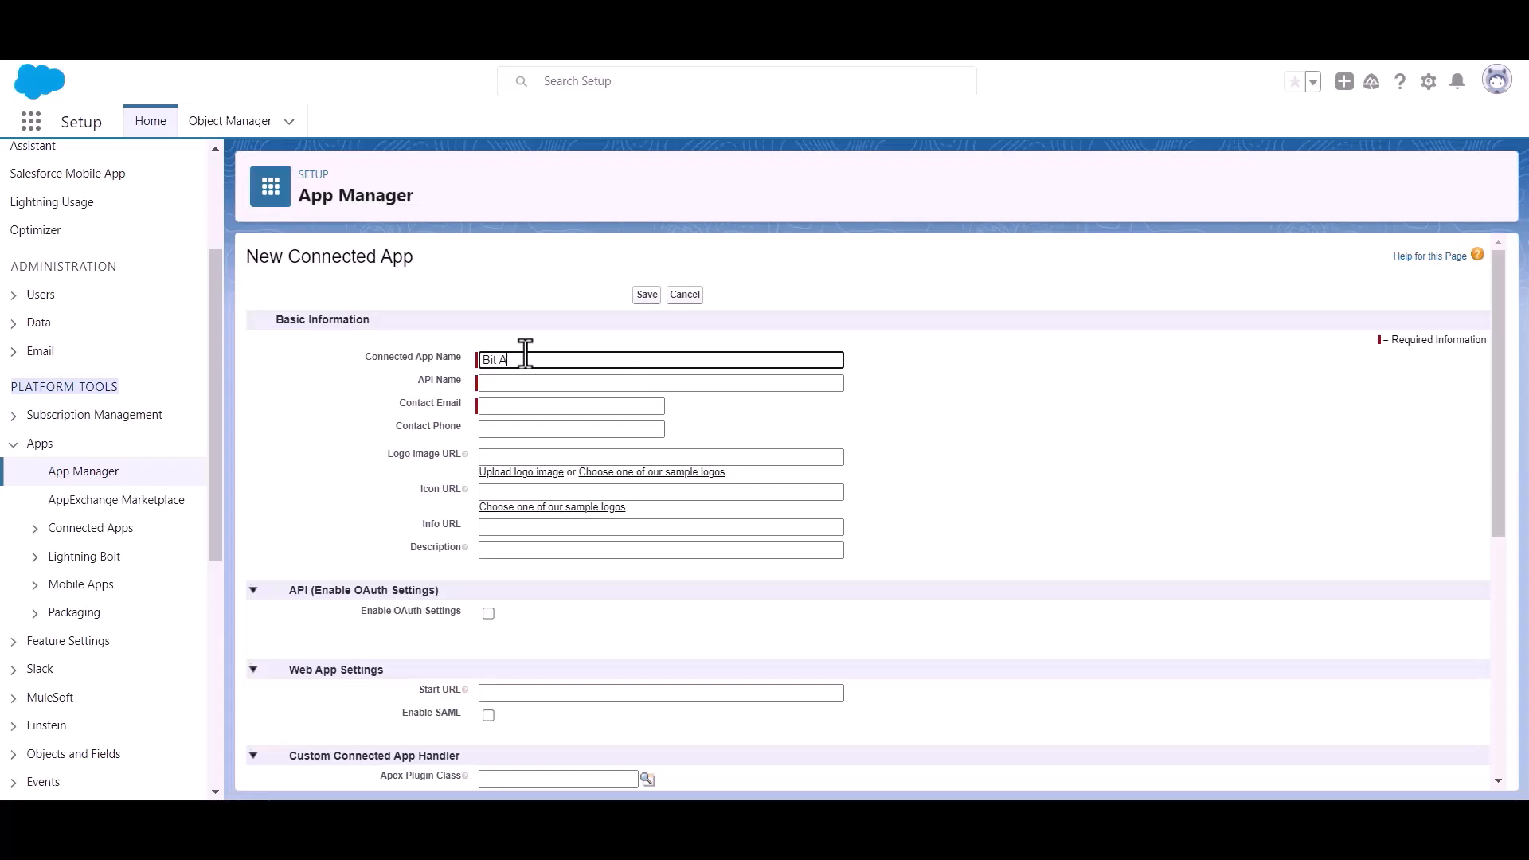
{"action": "type", "text": "pps"}
{"action": "left_click", "coordinate": [535, 407]}
{"action": "key", "text": "ctrl+v"}
{"action": "left_click", "coordinate": [746, 413]}
Enable OAuth Settings and copy the Authorized Redirect URI from Bit Integrations for the callback URL.
{"action": "scroll", "coordinate": [746, 413], "scroll_direction": "down", "scroll_amount": 1}
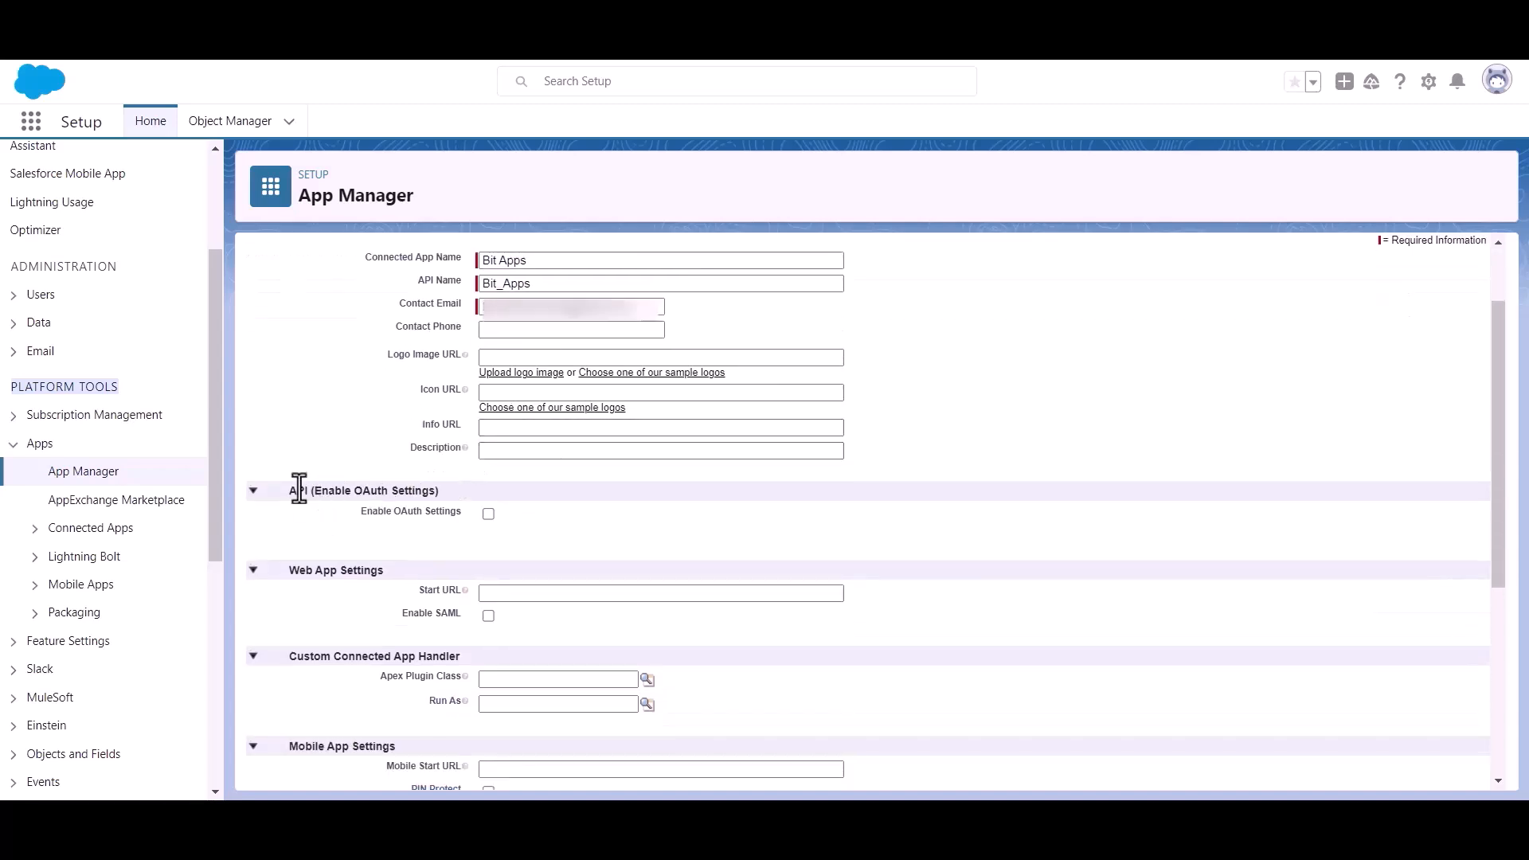
{"action": "left_click_drag", "start_coordinate": [312, 489], "coordinate": [464, 488]}
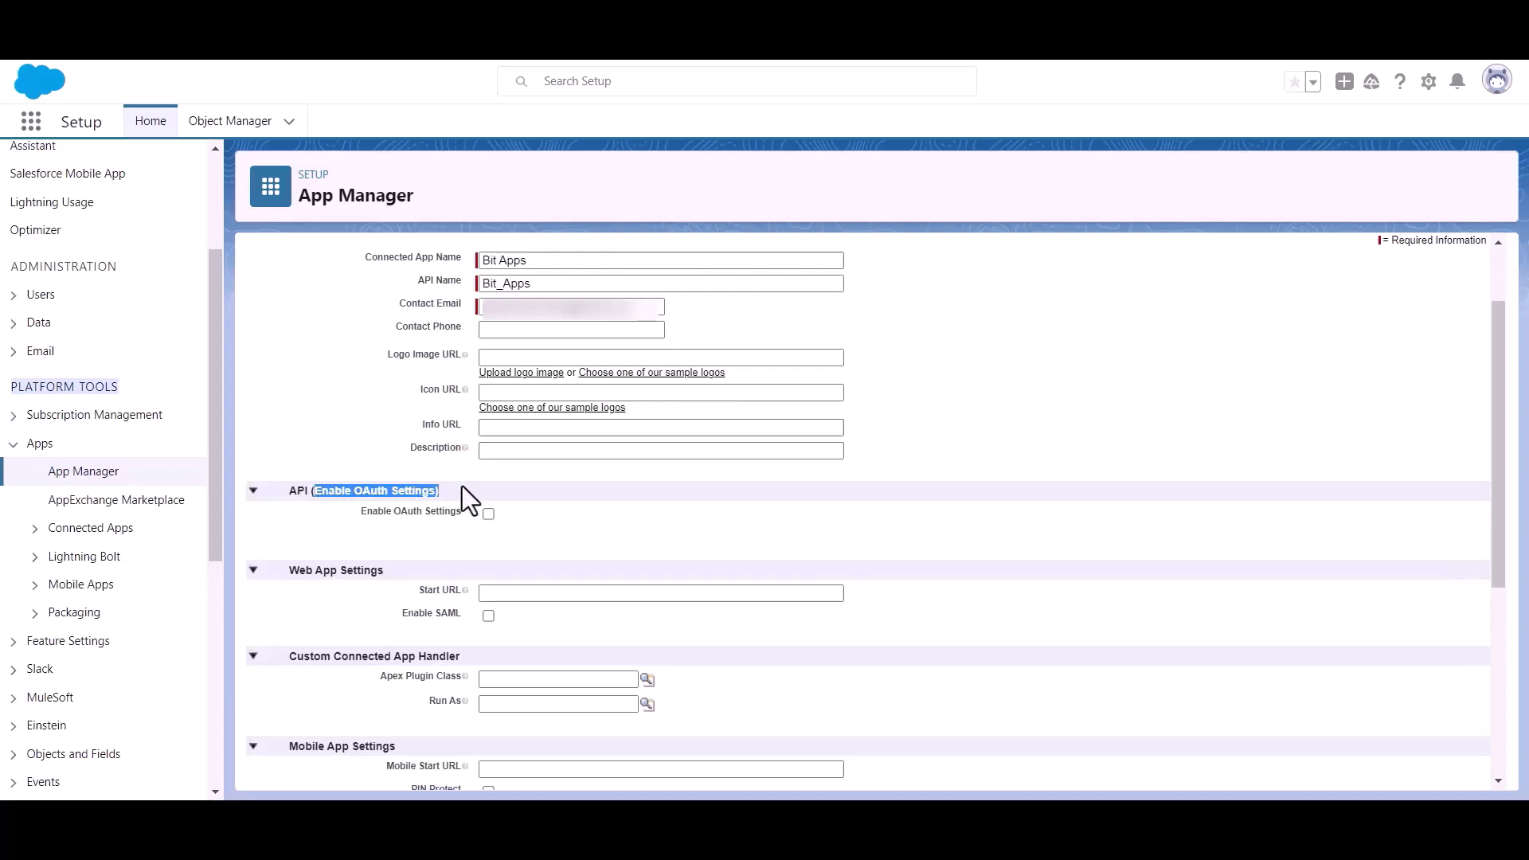
{"action": "left_click", "coordinate": [599, 544]}
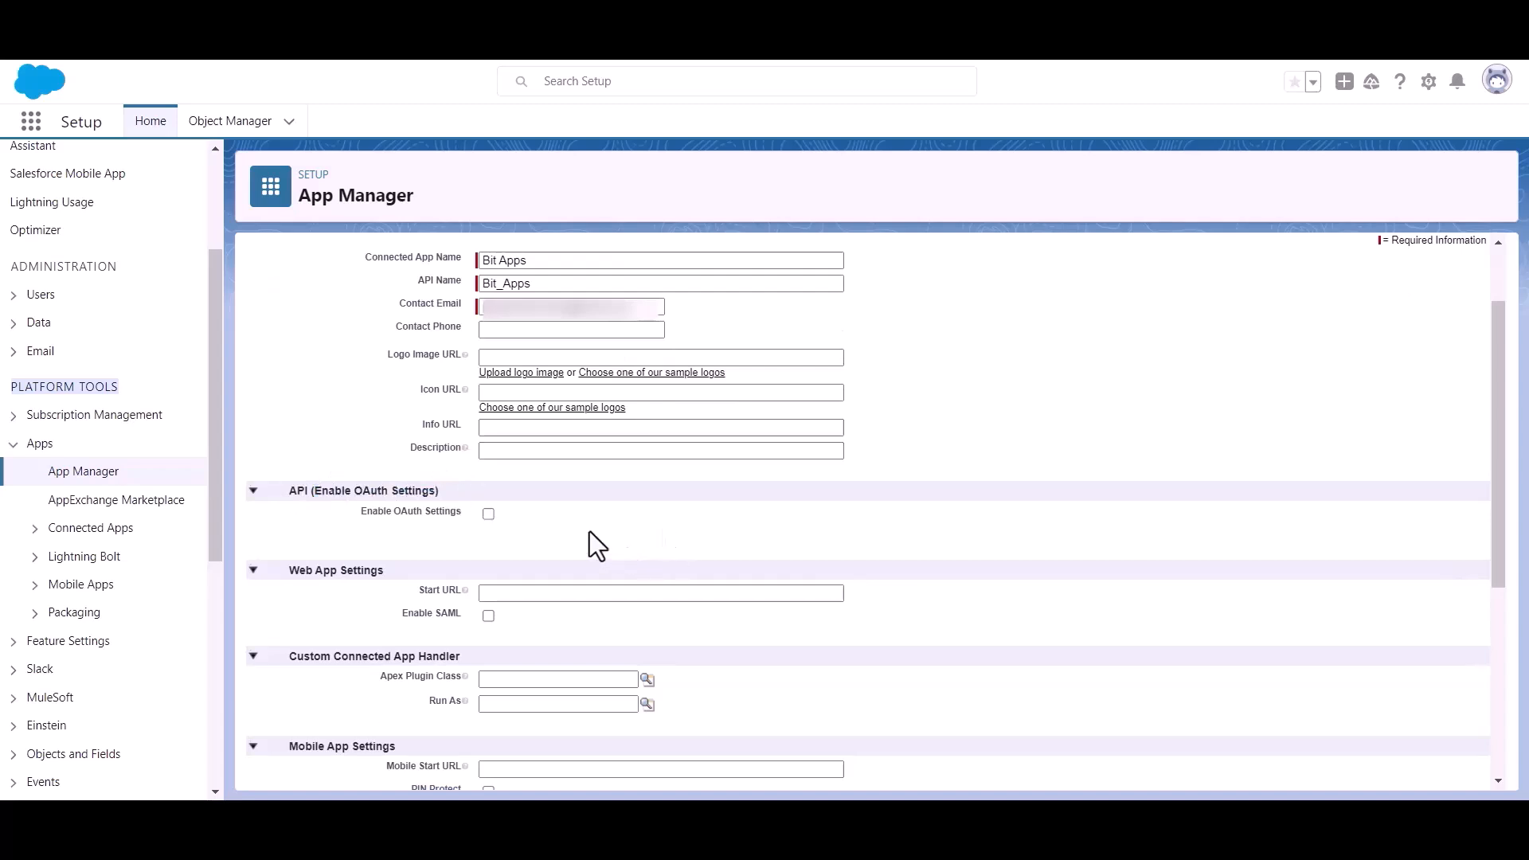
{"action": "left_click", "coordinate": [488, 514]}
{"action": "scroll", "coordinate": [505, 519], "scroll_direction": "down", "scroll_amount": 2}
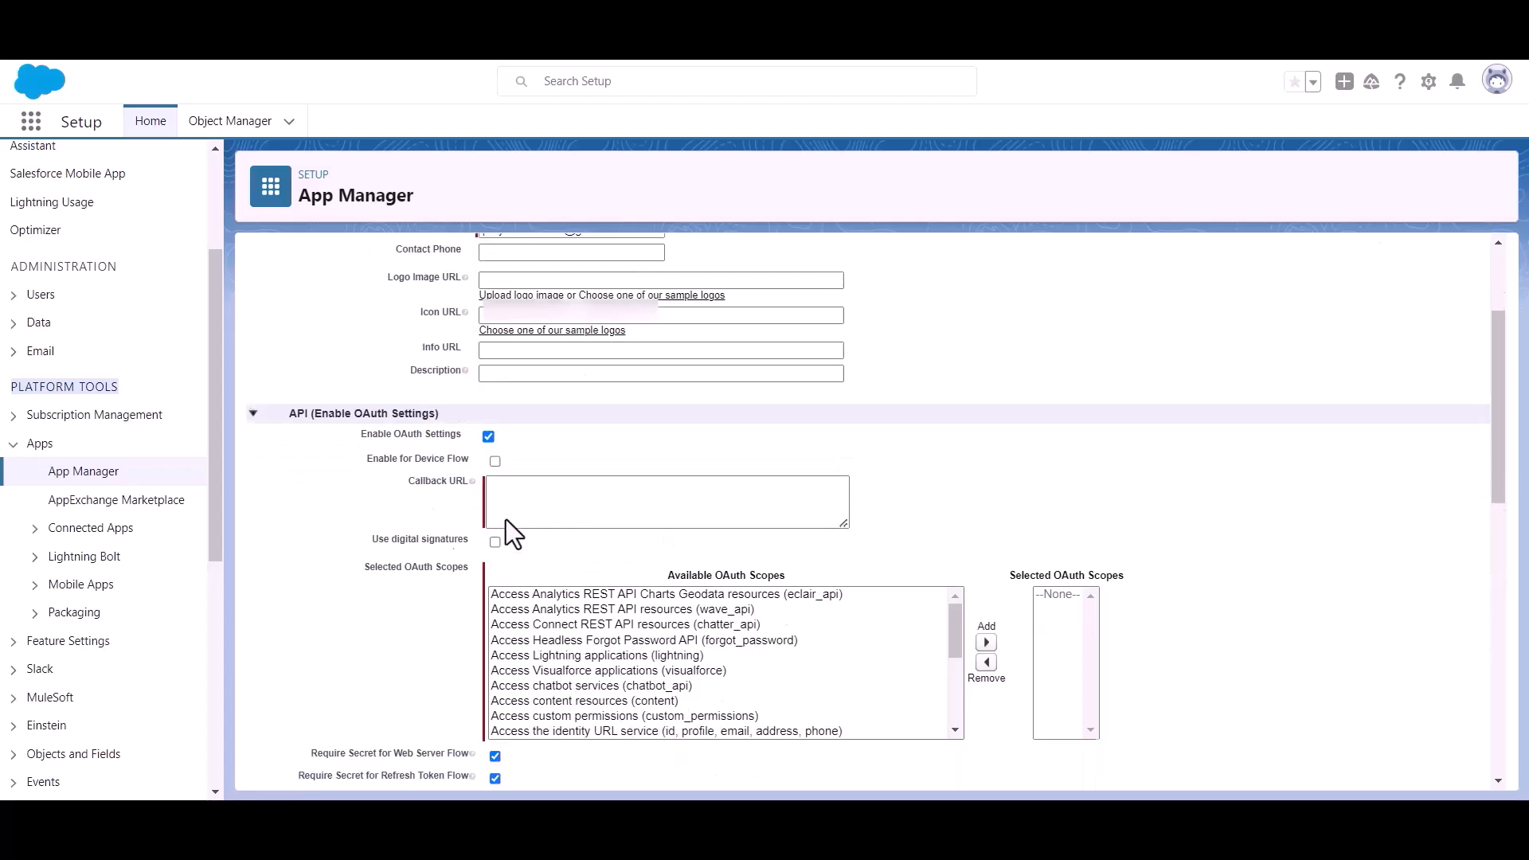
{"action": "left_click", "coordinate": [535, 470]}
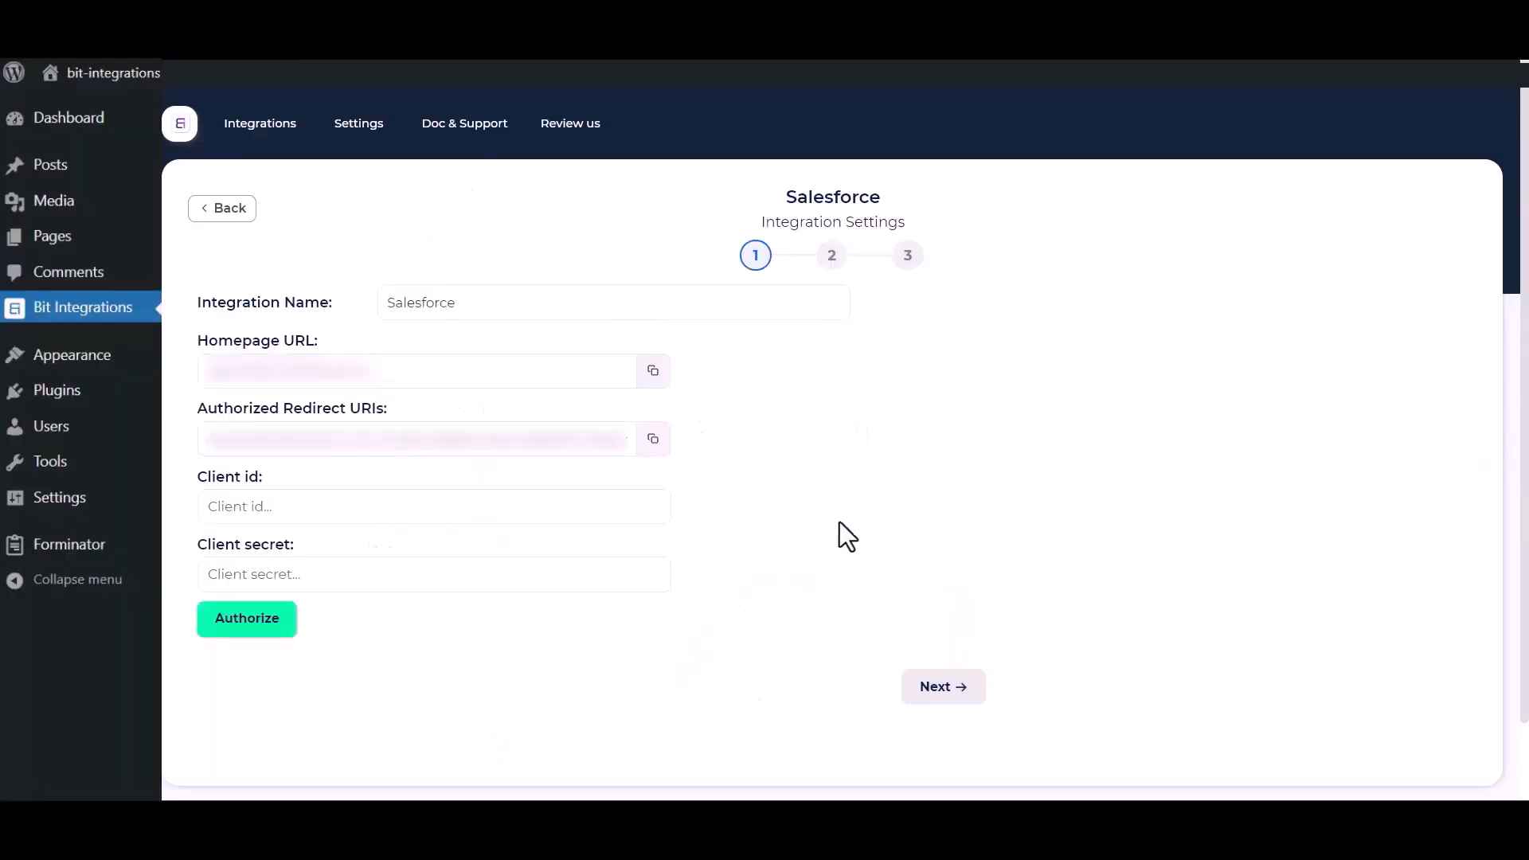
{"action": "left_click", "coordinate": [652, 443]}
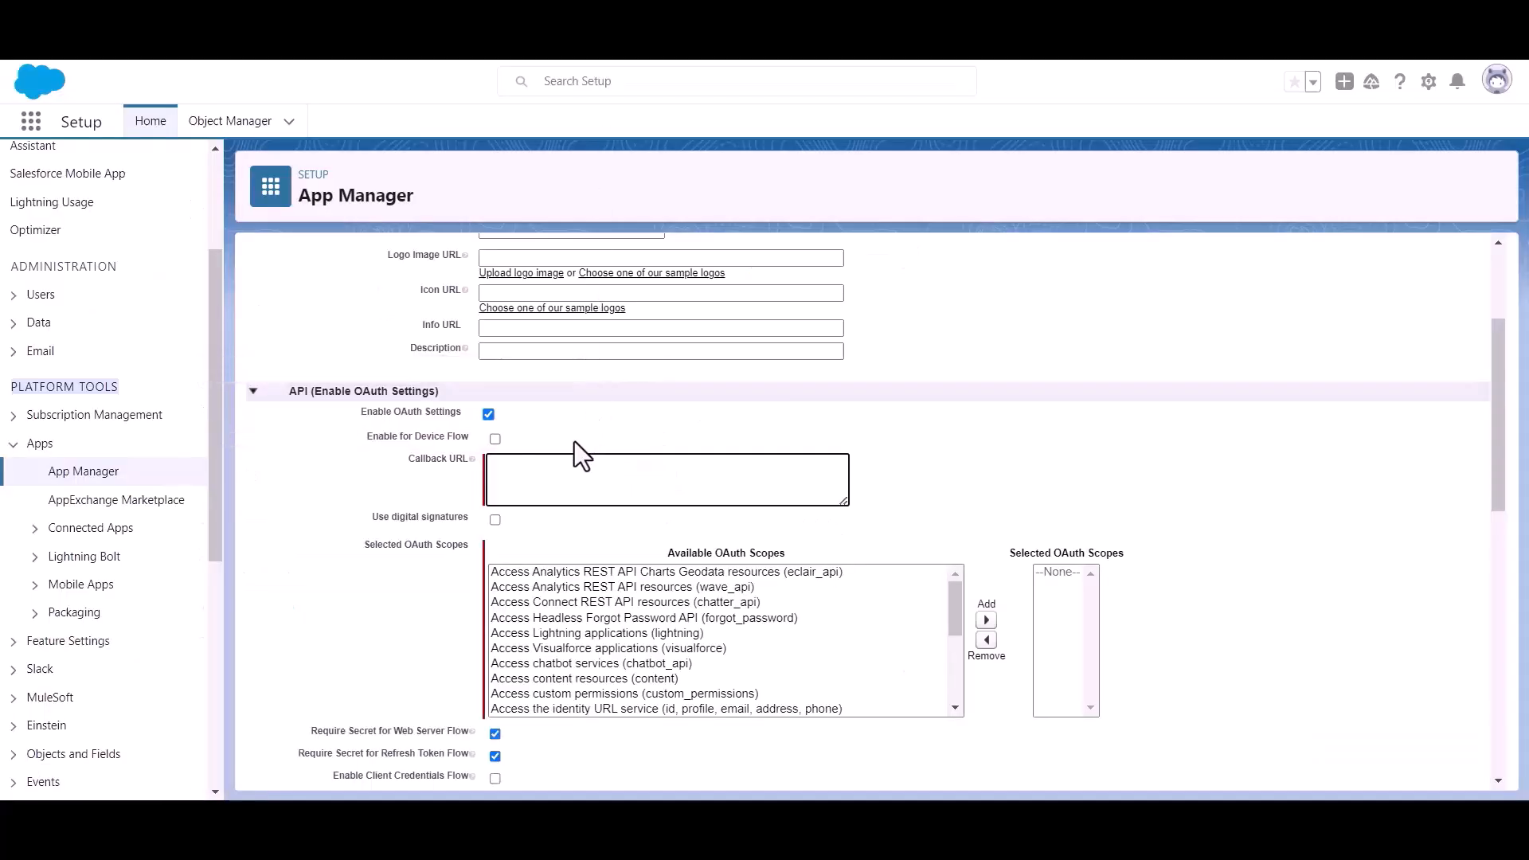
{"action": "left_click", "coordinate": [519, 483]}
Paste the redirect URI as Callback URL, add the Full access (full) scope, and save the app.
{"action": "key", "text": "ctrl+v"}
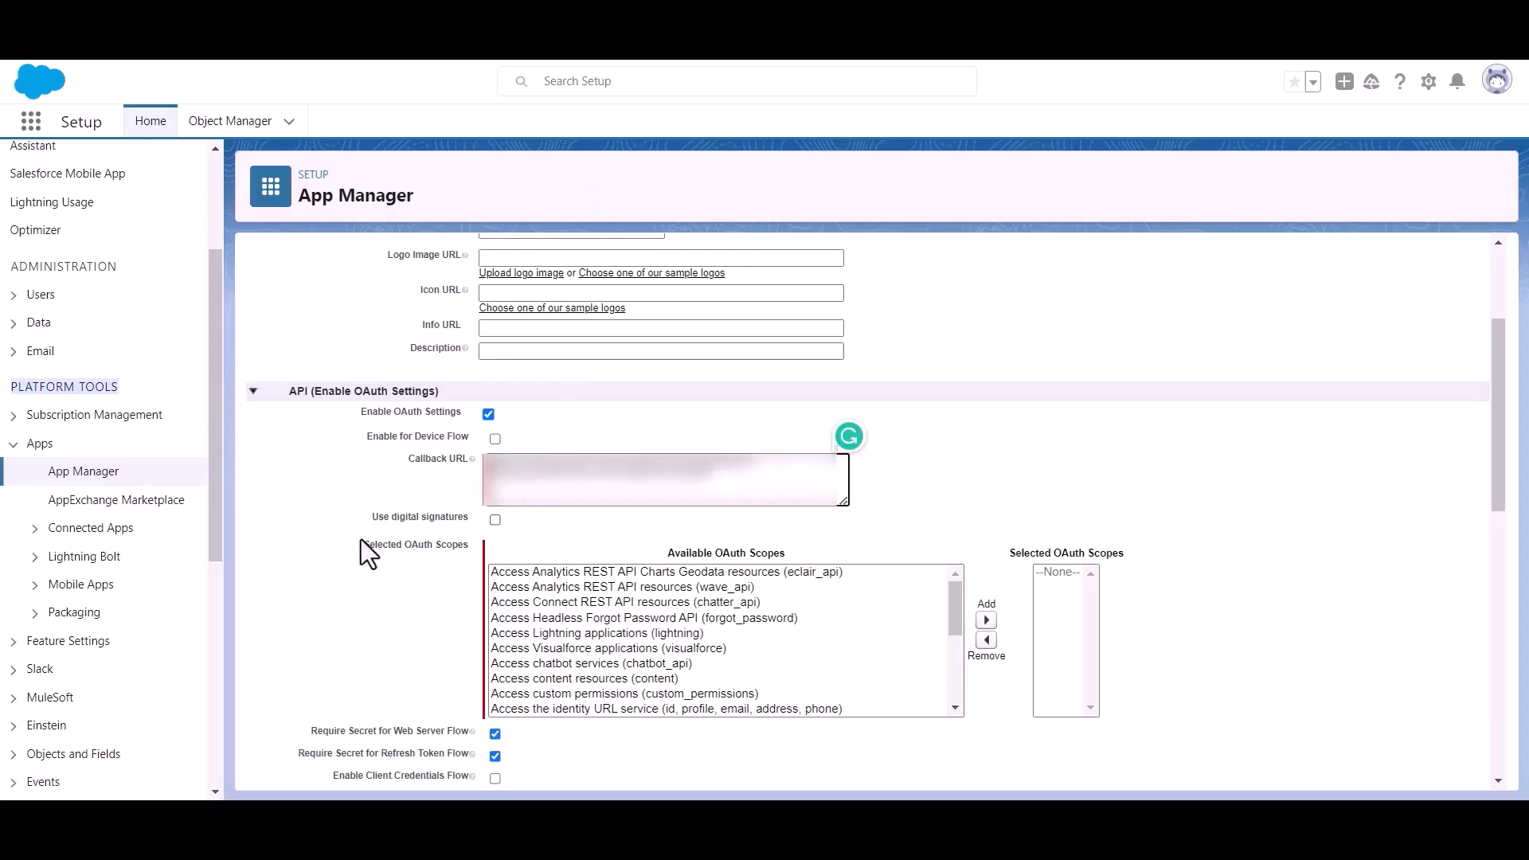
{"action": "left_click_drag", "start_coordinate": [360, 547], "coordinate": [440, 551]}
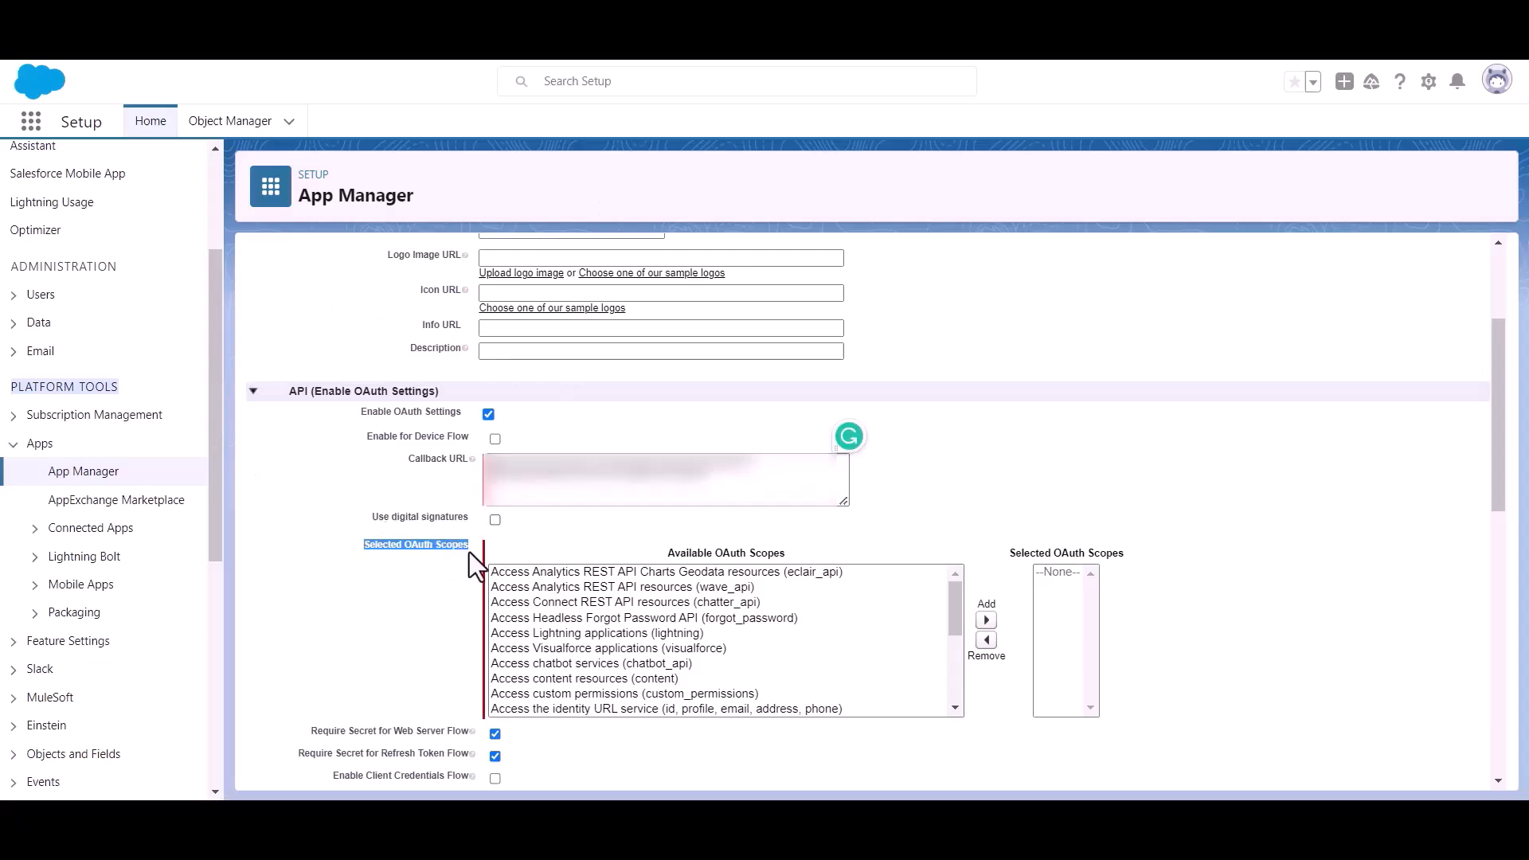
{"action": "scroll", "coordinate": [671, 662], "scroll_direction": "down", "scroll_amount": 7}
{"action": "scroll", "coordinate": [675, 642], "scroll_direction": "up", "scroll_amount": 3}
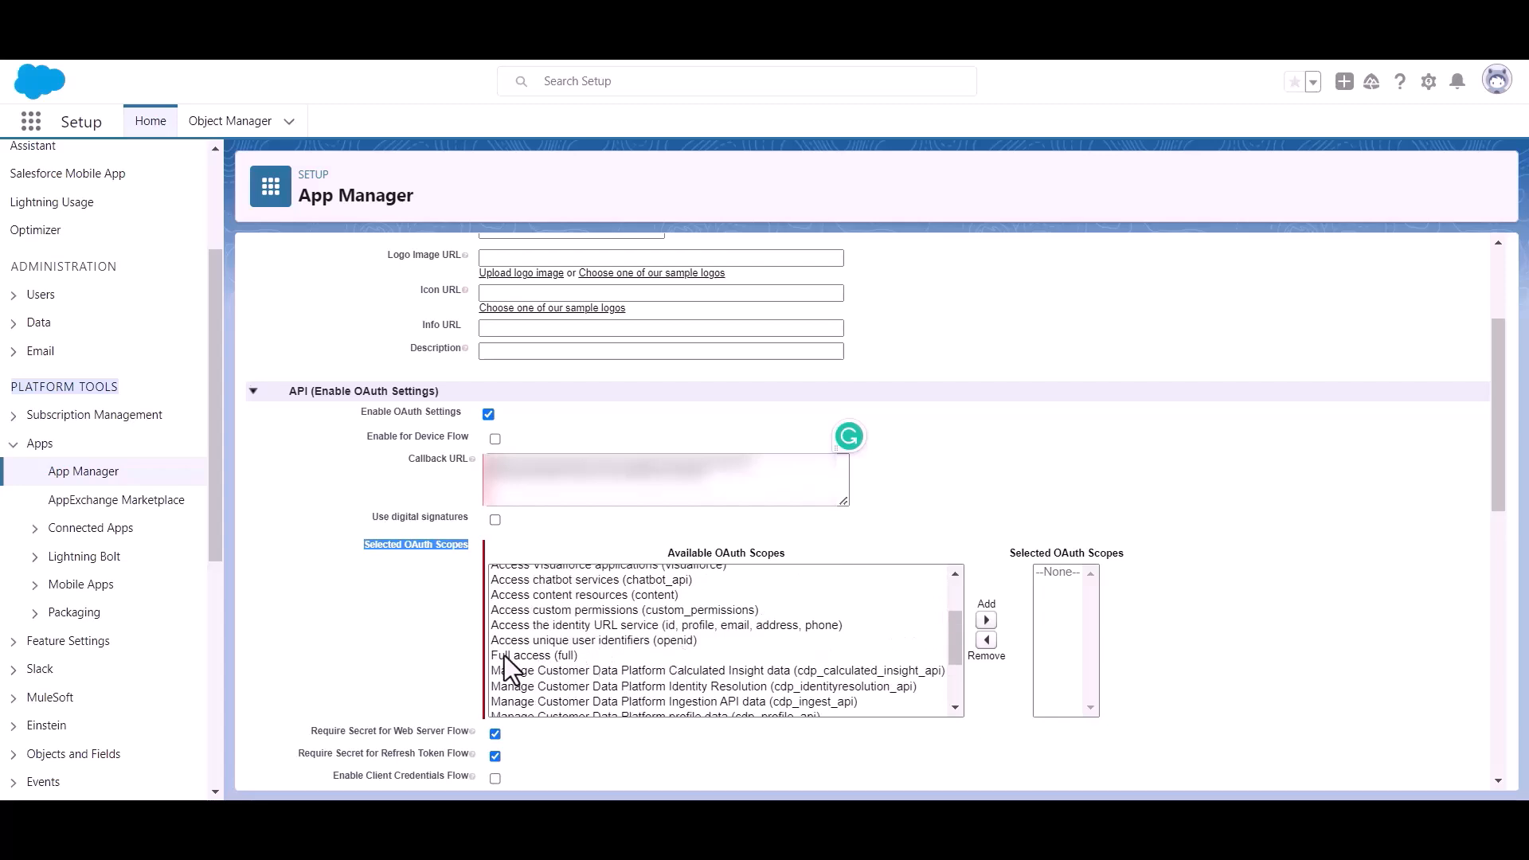
{"action": "left_click", "coordinate": [516, 654]}
{"action": "left_click", "coordinate": [986, 620]}
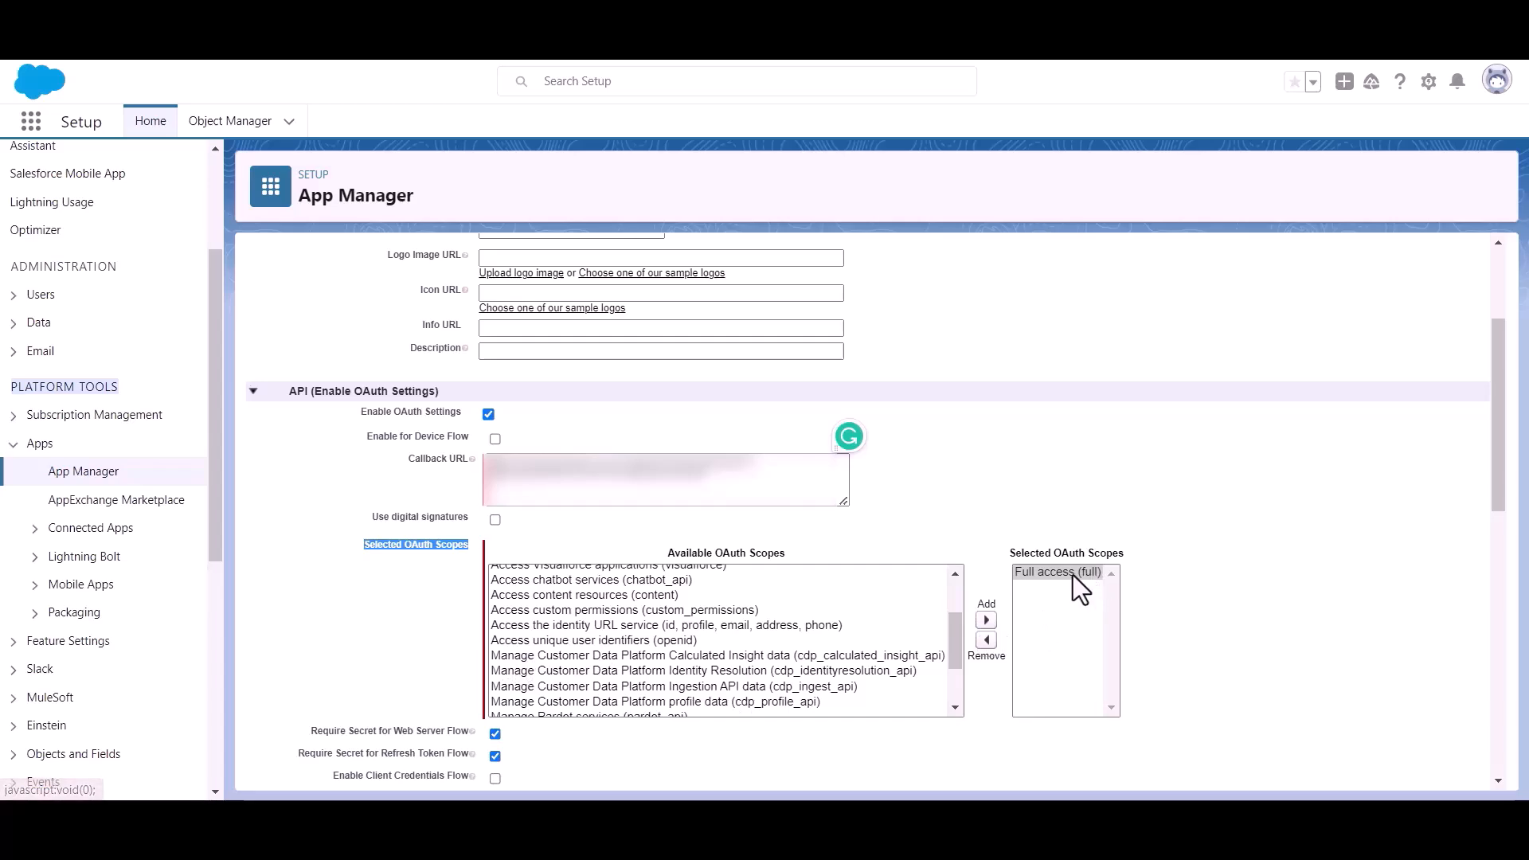
{"action": "scroll", "coordinate": [819, 575], "scroll_direction": "down", "scroll_amount": 10}
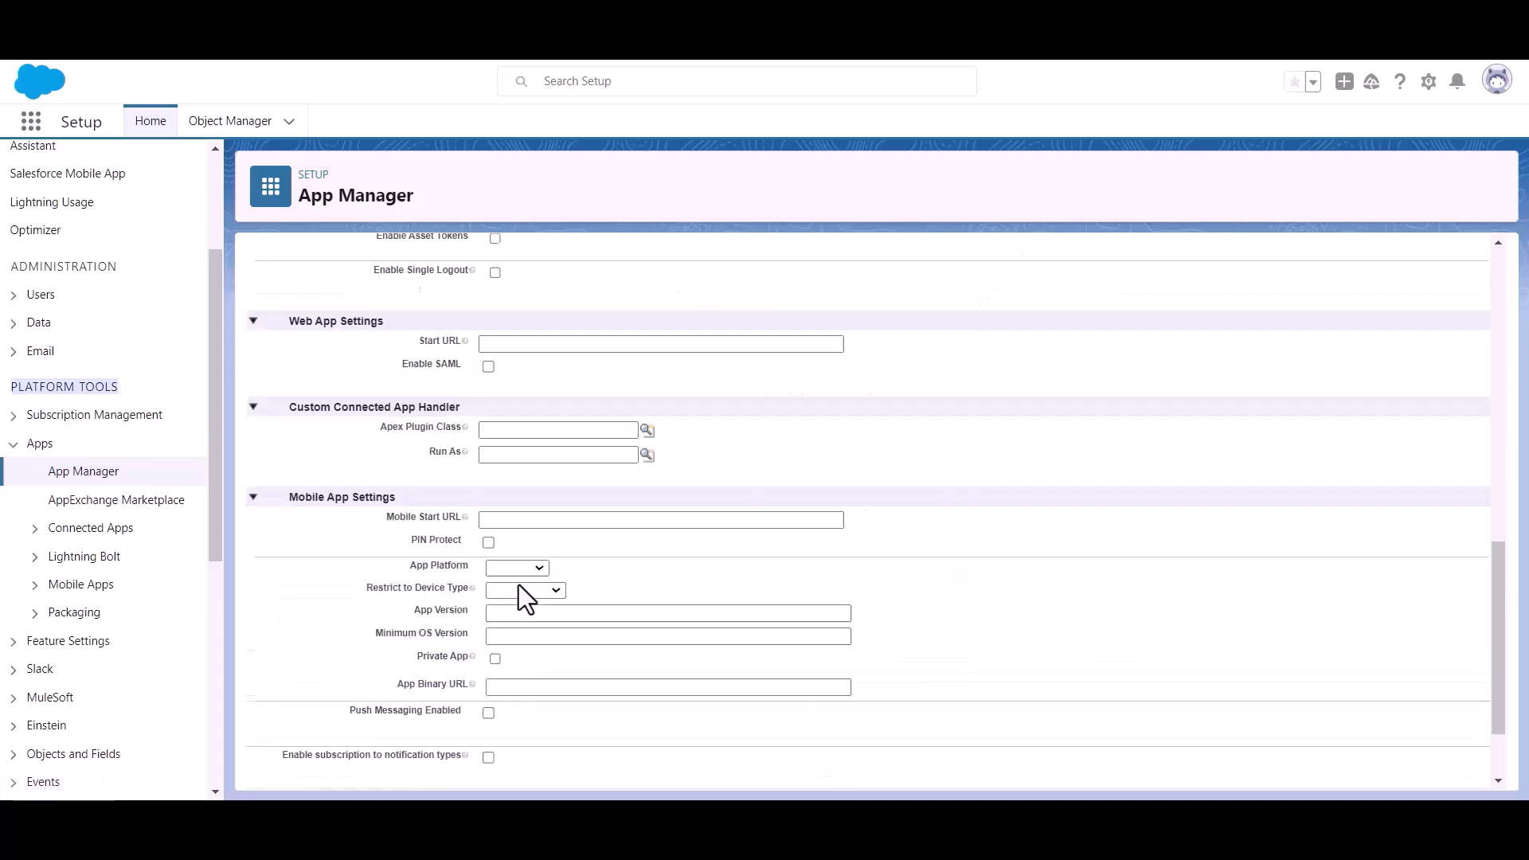
{"action": "scroll", "coordinate": [518, 584], "scroll_direction": "down", "scroll_amount": 2}
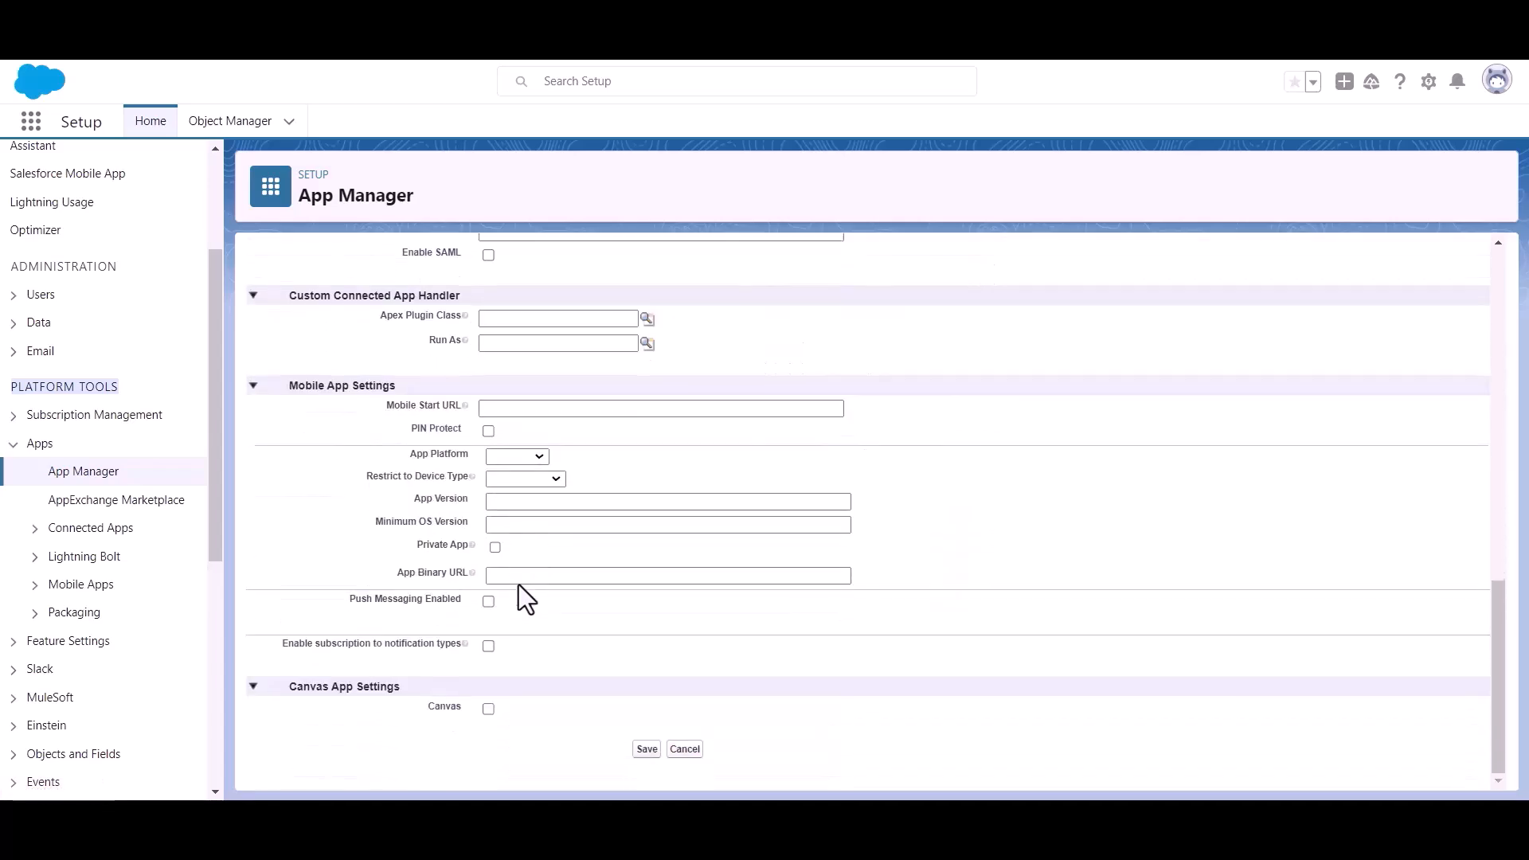
{"action": "left_click", "coordinate": [647, 750]}
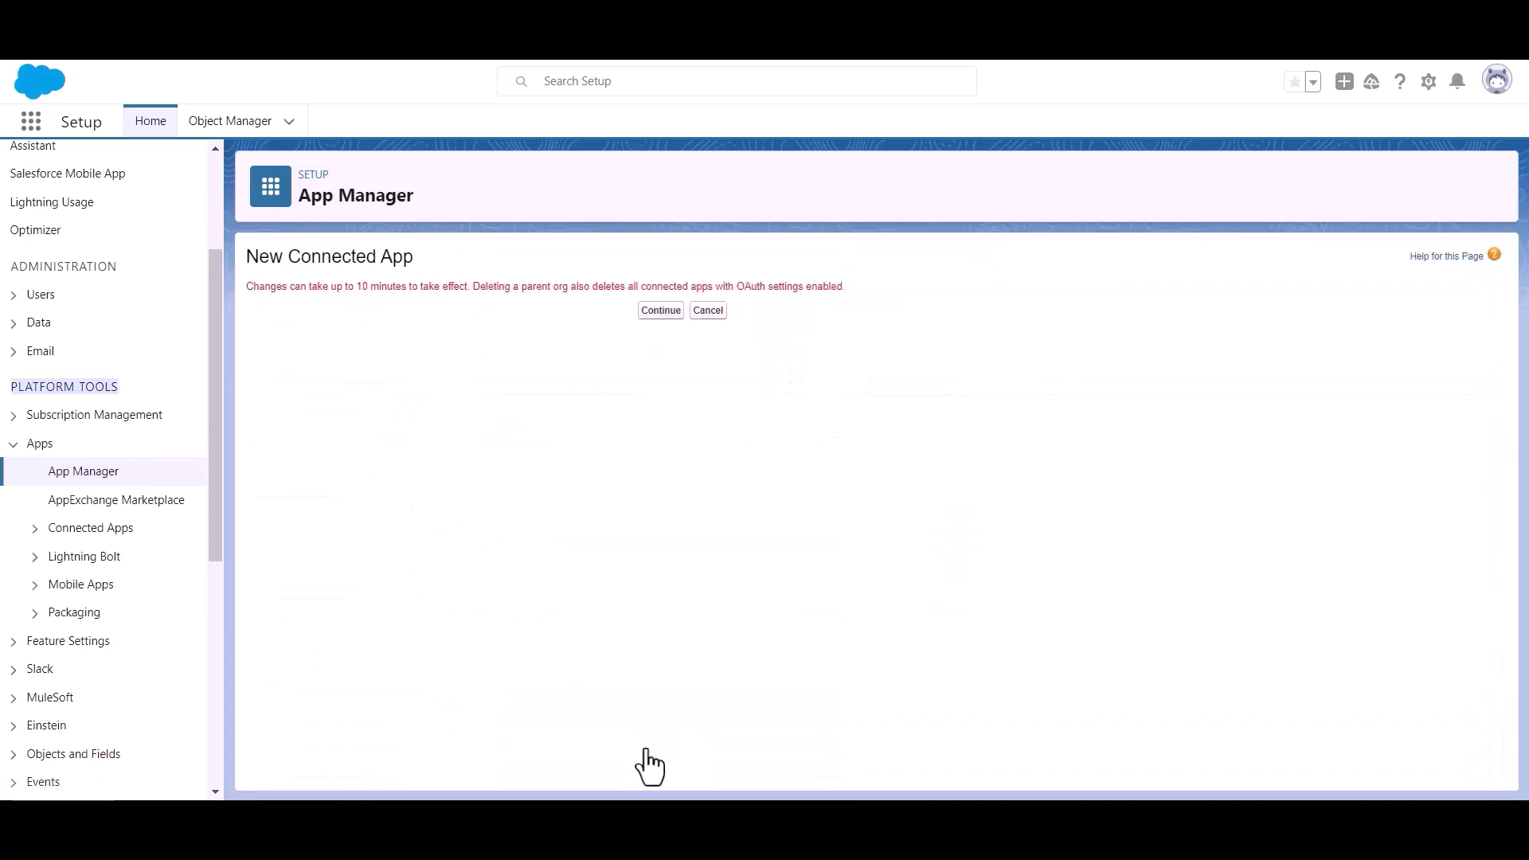
Continue to the Bit Apps detail page, noting the ten-minute activation delay warning.
{"action": "left_click", "coordinate": [645, 312]}
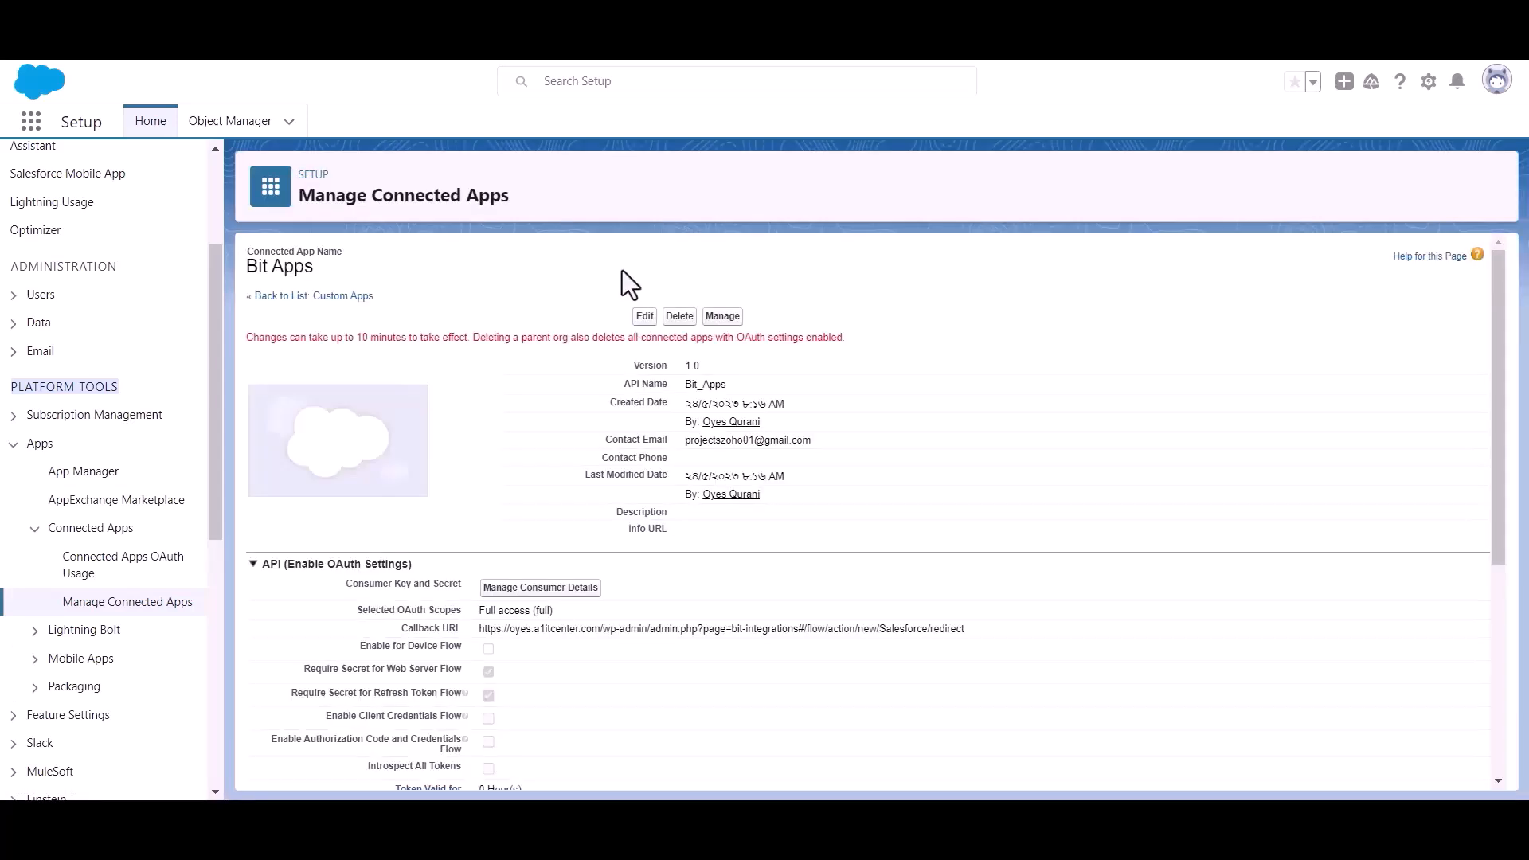
{"action": "triple_click", "coordinate": [392, 339]}
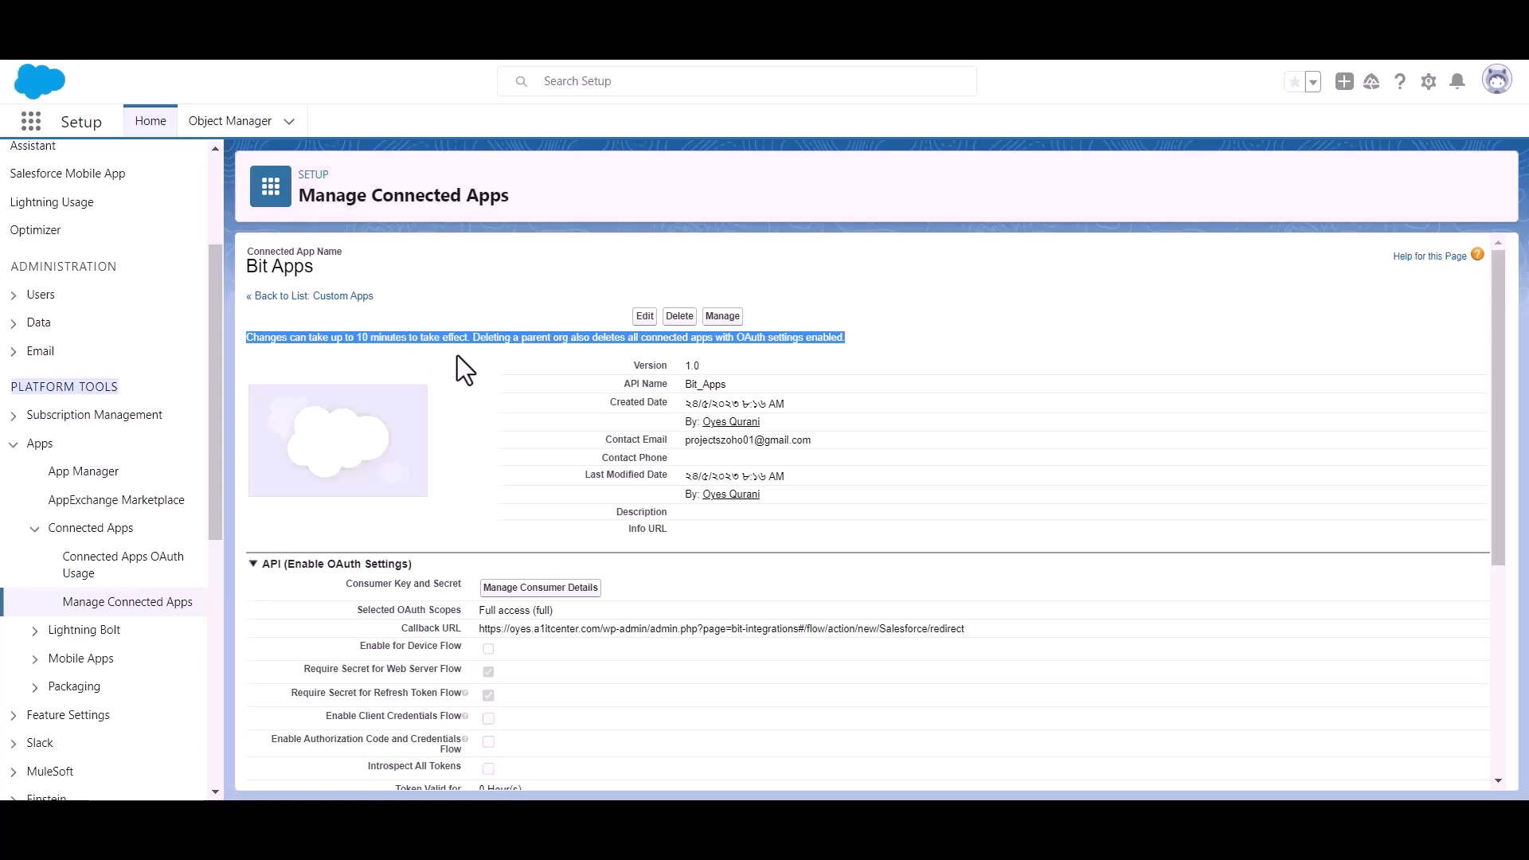
{"action": "left_click", "coordinate": [484, 348]}
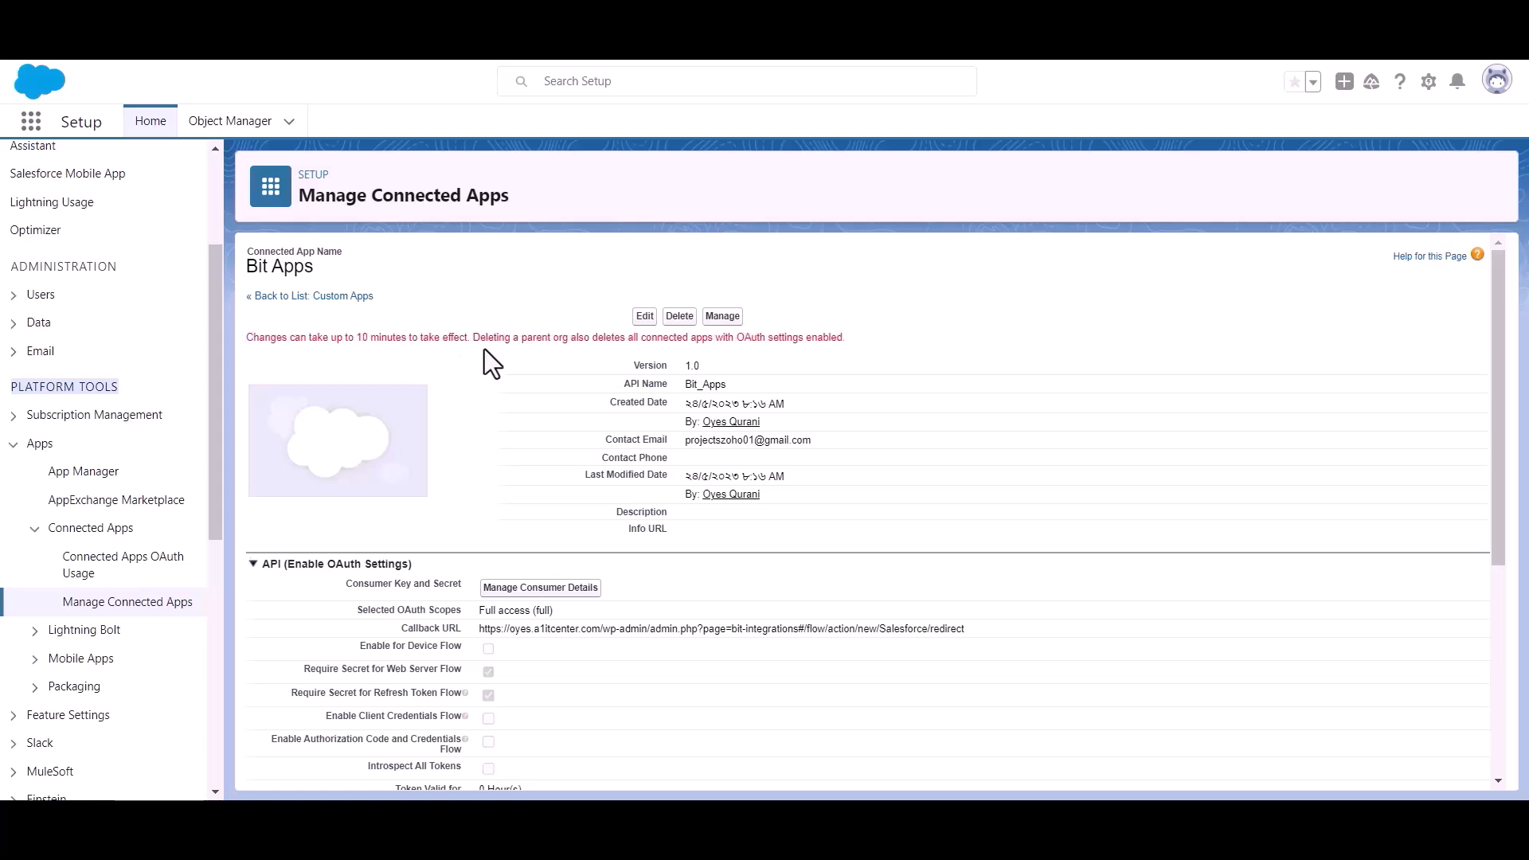
{"action": "scroll", "coordinate": [485, 350], "scroll_direction": "down", "scroll_amount": 1}
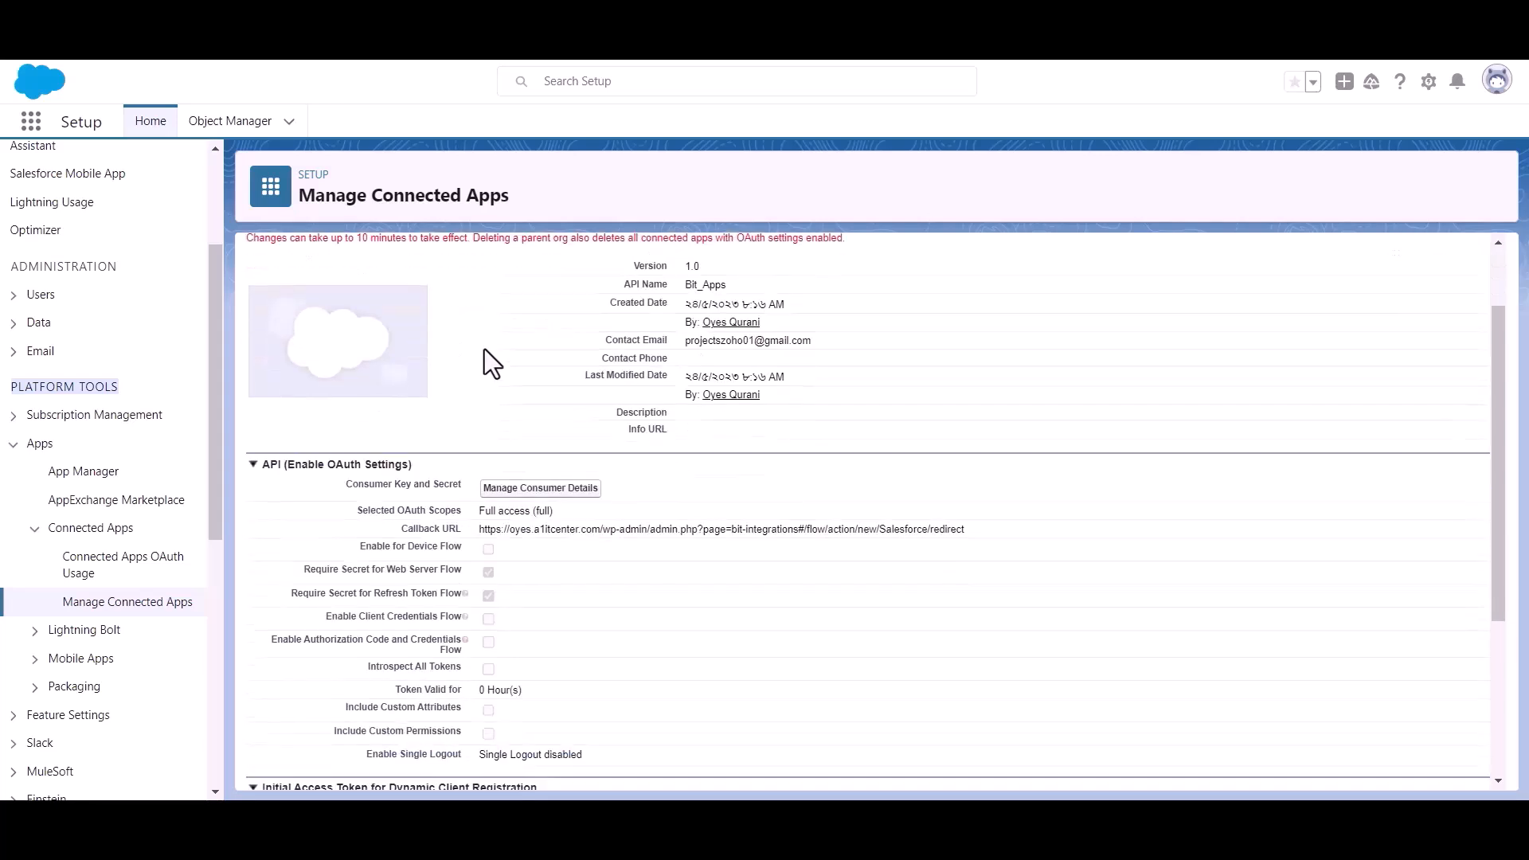
Open Manage Consumer Details, verify with the emailed code, and reveal the consumer key and secret.
{"action": "left_click", "coordinate": [539, 489]}
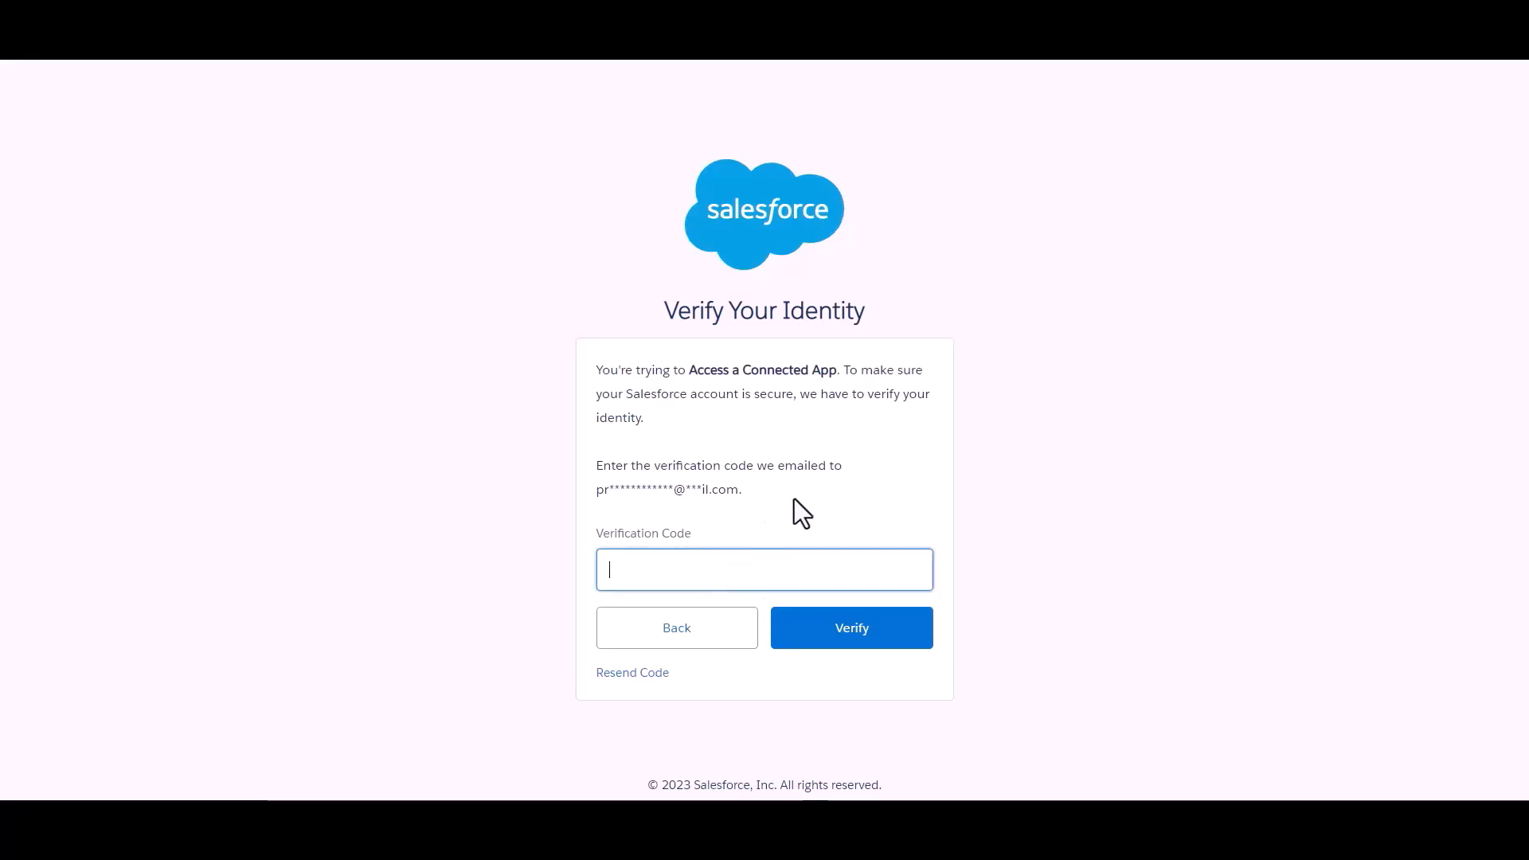
{"action": "key", "text": "ctrl+v"}
{"action": "left_click", "coordinate": [841, 495]}
{"action": "left_click", "coordinate": [862, 636]}
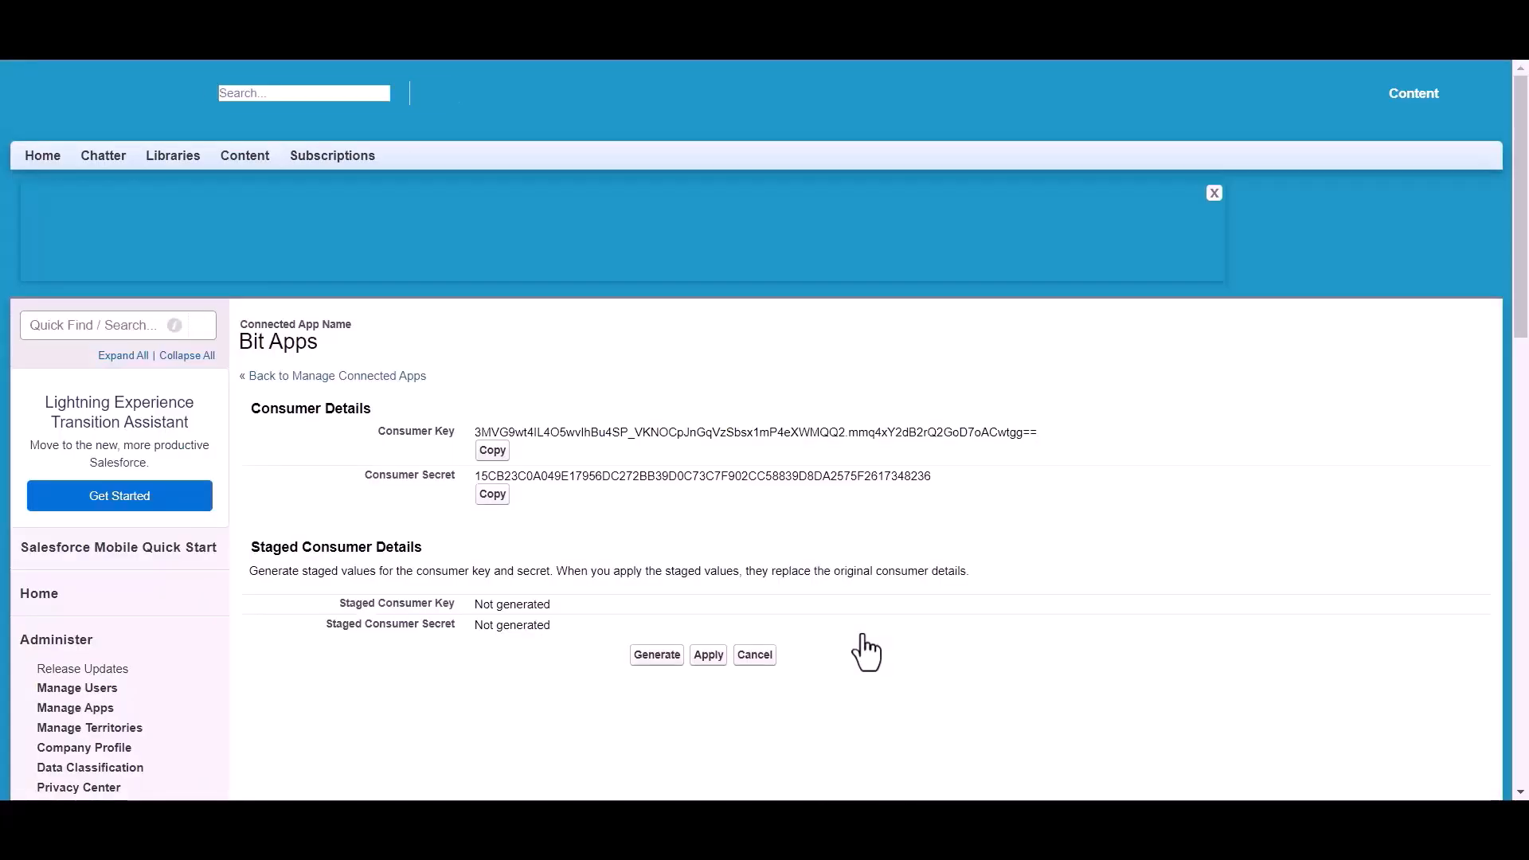
{"action": "scroll", "coordinate": [711, 382], "scroll_direction": "down", "scroll_amount": 1}
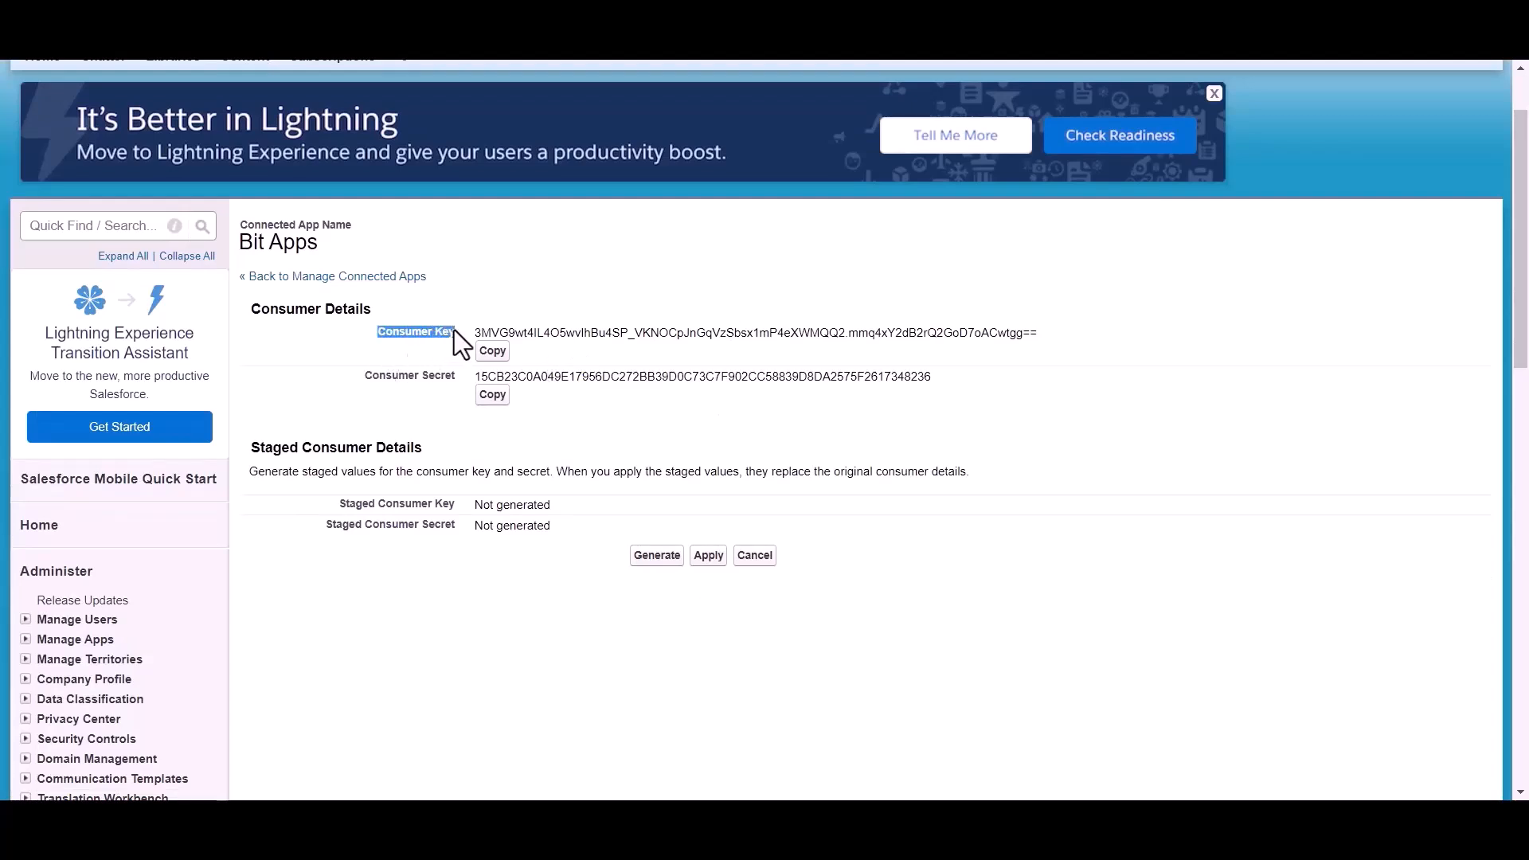
{"action": "left_click_drag", "start_coordinate": [353, 379], "coordinate": [454, 379]}
{"action": "left_click", "coordinate": [543, 417]}
{"action": "scroll", "coordinate": [543, 417], "scroll_direction": "up", "scroll_amount": 1}
Copy the Salesforce consumer key and secret into Bit Integrations' client id and client secret.
{"action": "left_click", "coordinate": [493, 451]}
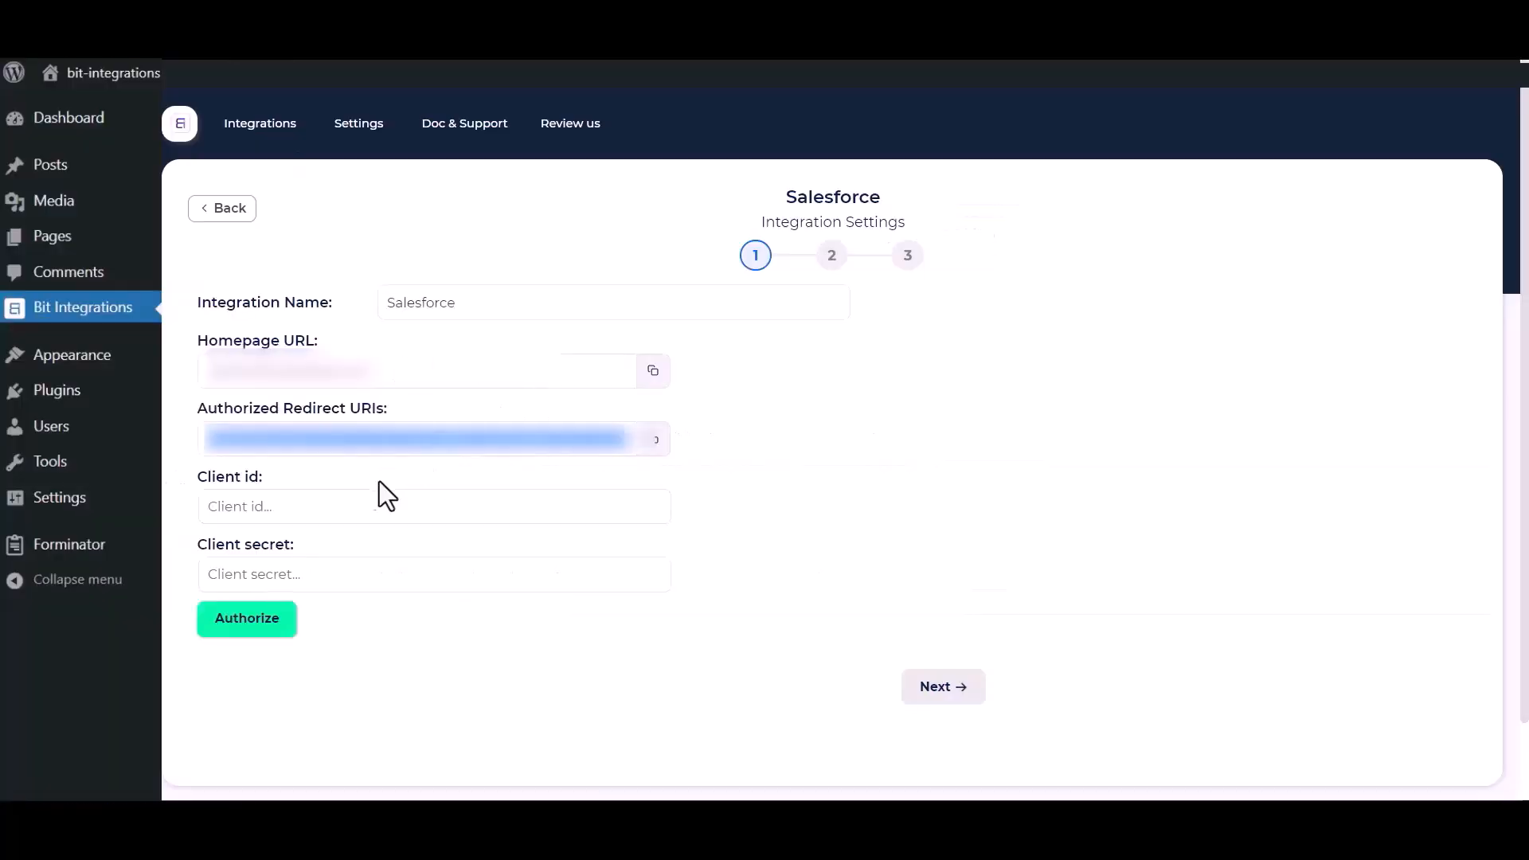
{"action": "left_click", "coordinate": [327, 506]}
{"action": "key", "text": "ctrl+v"}
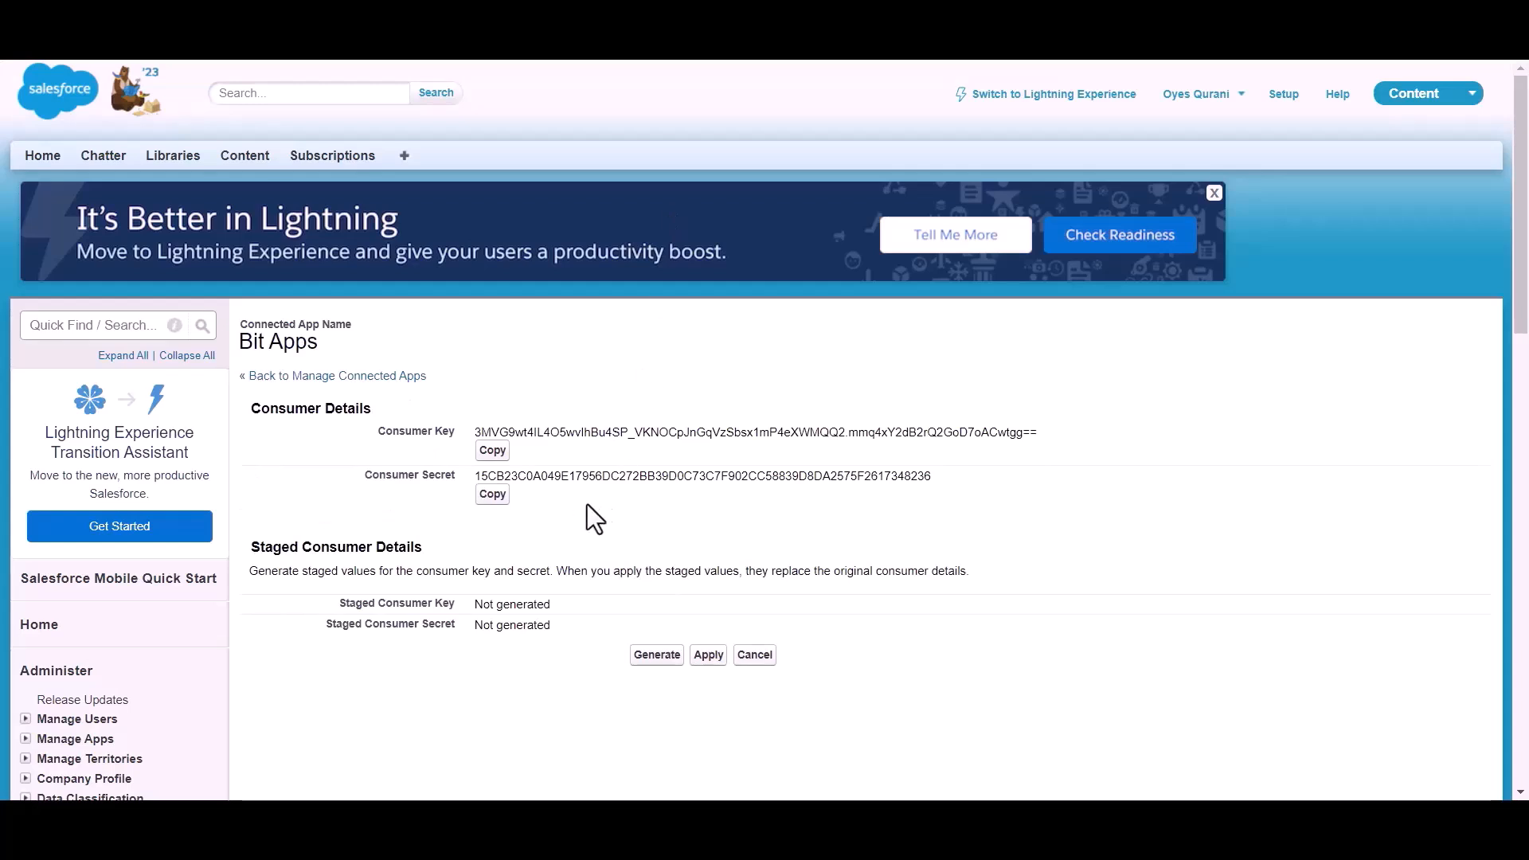
{"action": "left_click", "coordinate": [493, 495]}
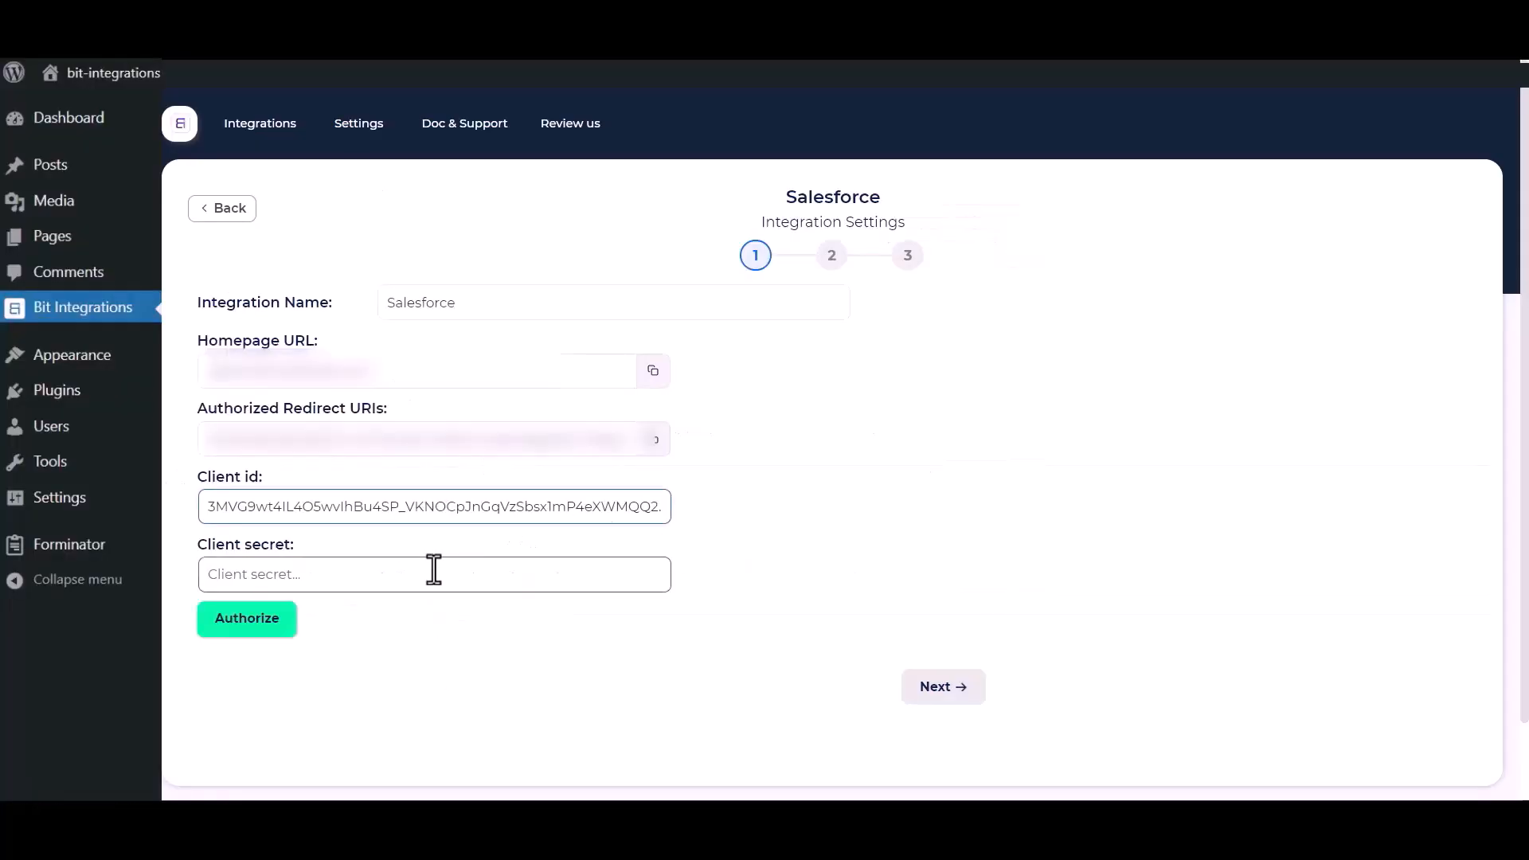
{"action": "left_click", "coordinate": [434, 570]}
{"action": "key", "text": "ctrl+v"}
{"action": "left_click", "coordinate": [726, 436]}
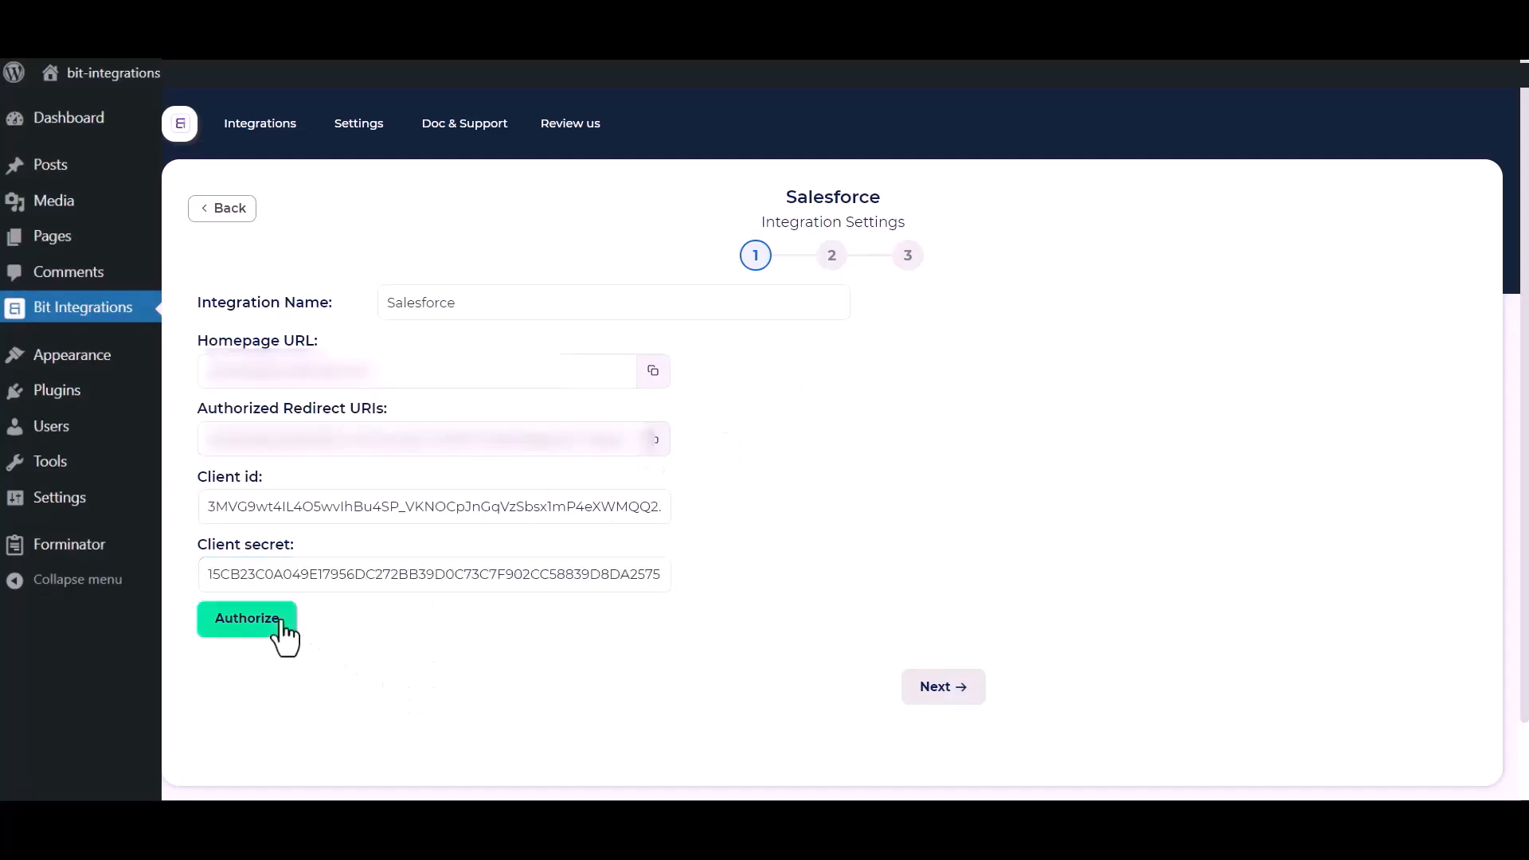
Authorize the connection and allow Bit Integrations access to the Salesforce account.
{"action": "left_click", "coordinate": [227, 626]}
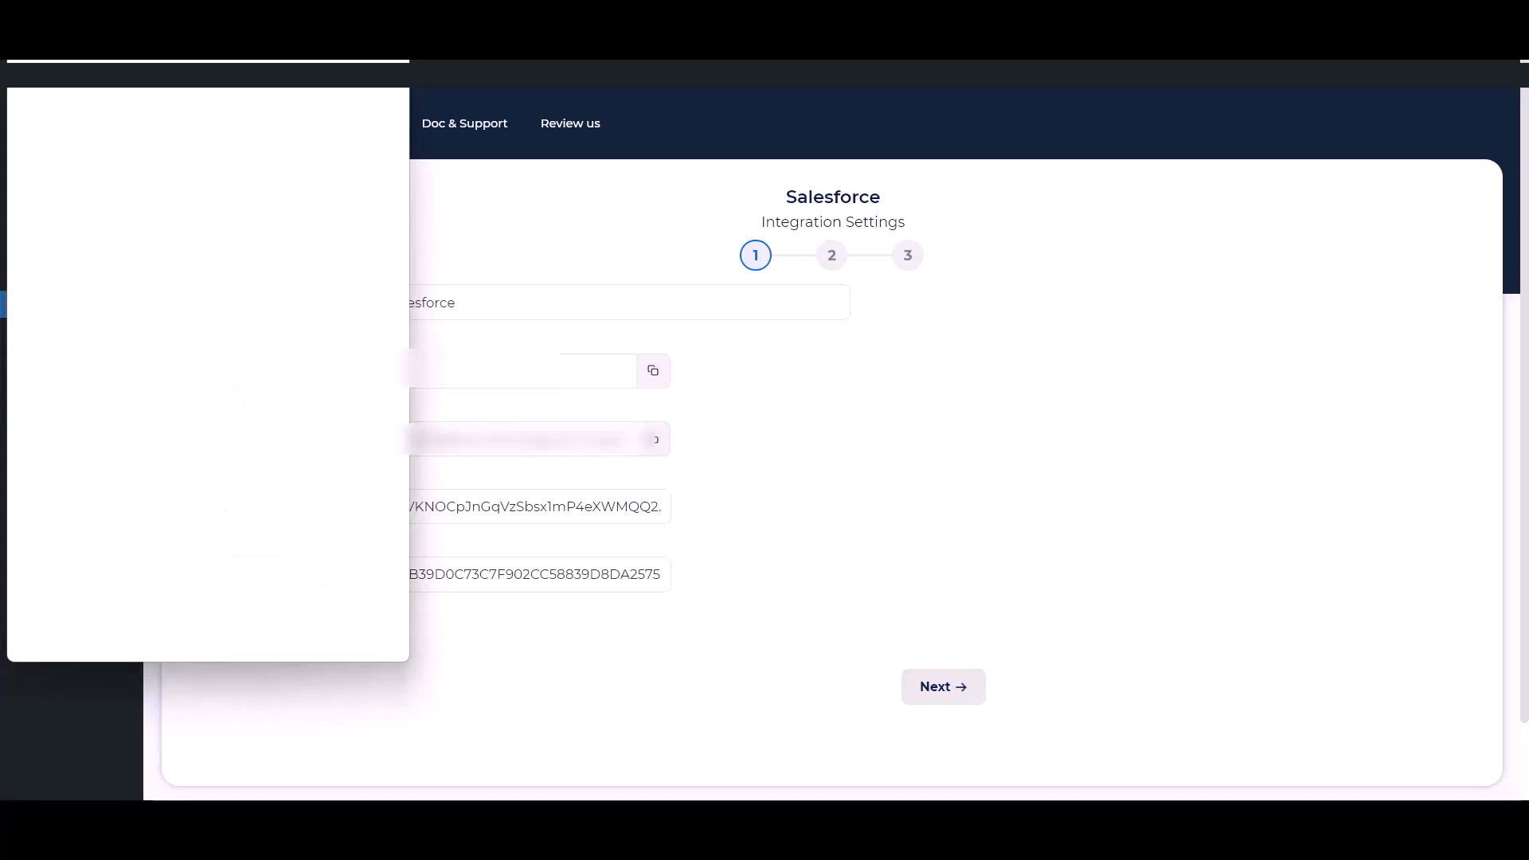
{"action": "scroll", "coordinate": [237, 394], "scroll_direction": "down", "scroll_amount": 6}
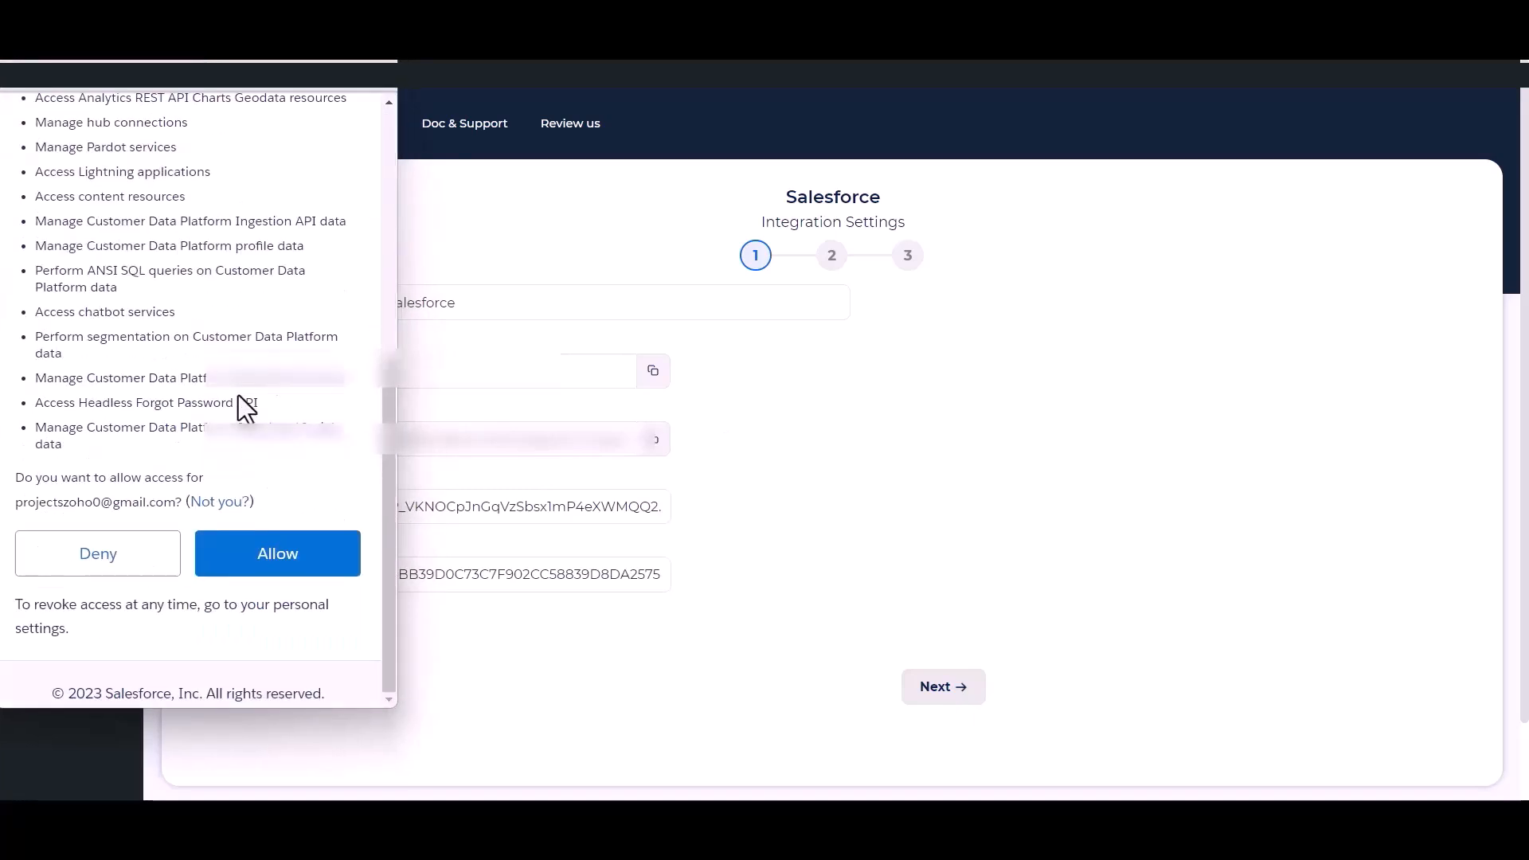
{"action": "left_click", "coordinate": [279, 564]}
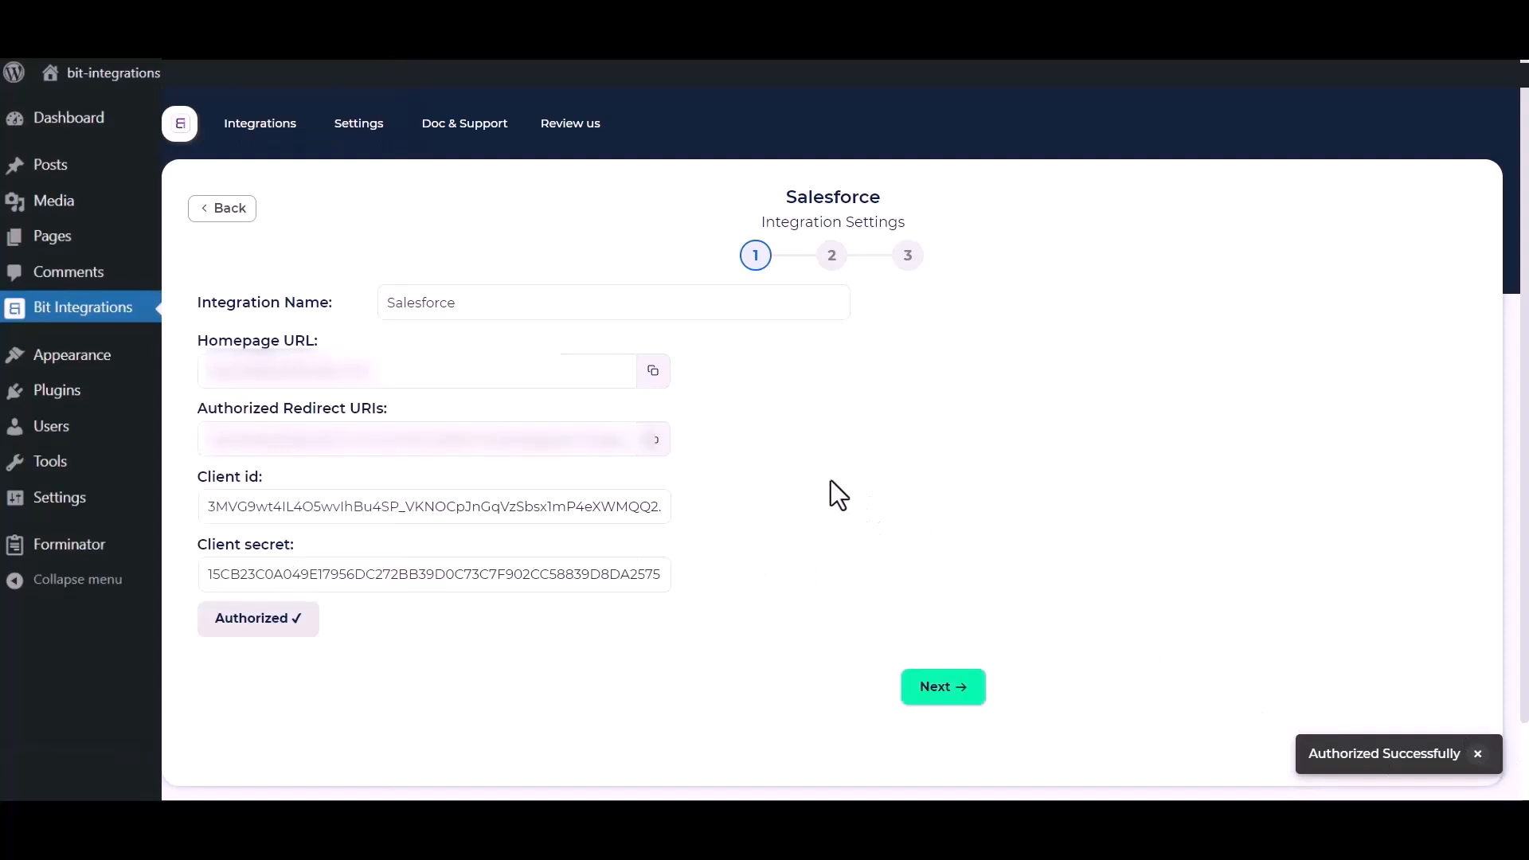
Choose the Create lead action and map the form's Name to Last Name and Email to Email.
{"action": "left_click", "coordinate": [956, 689]}
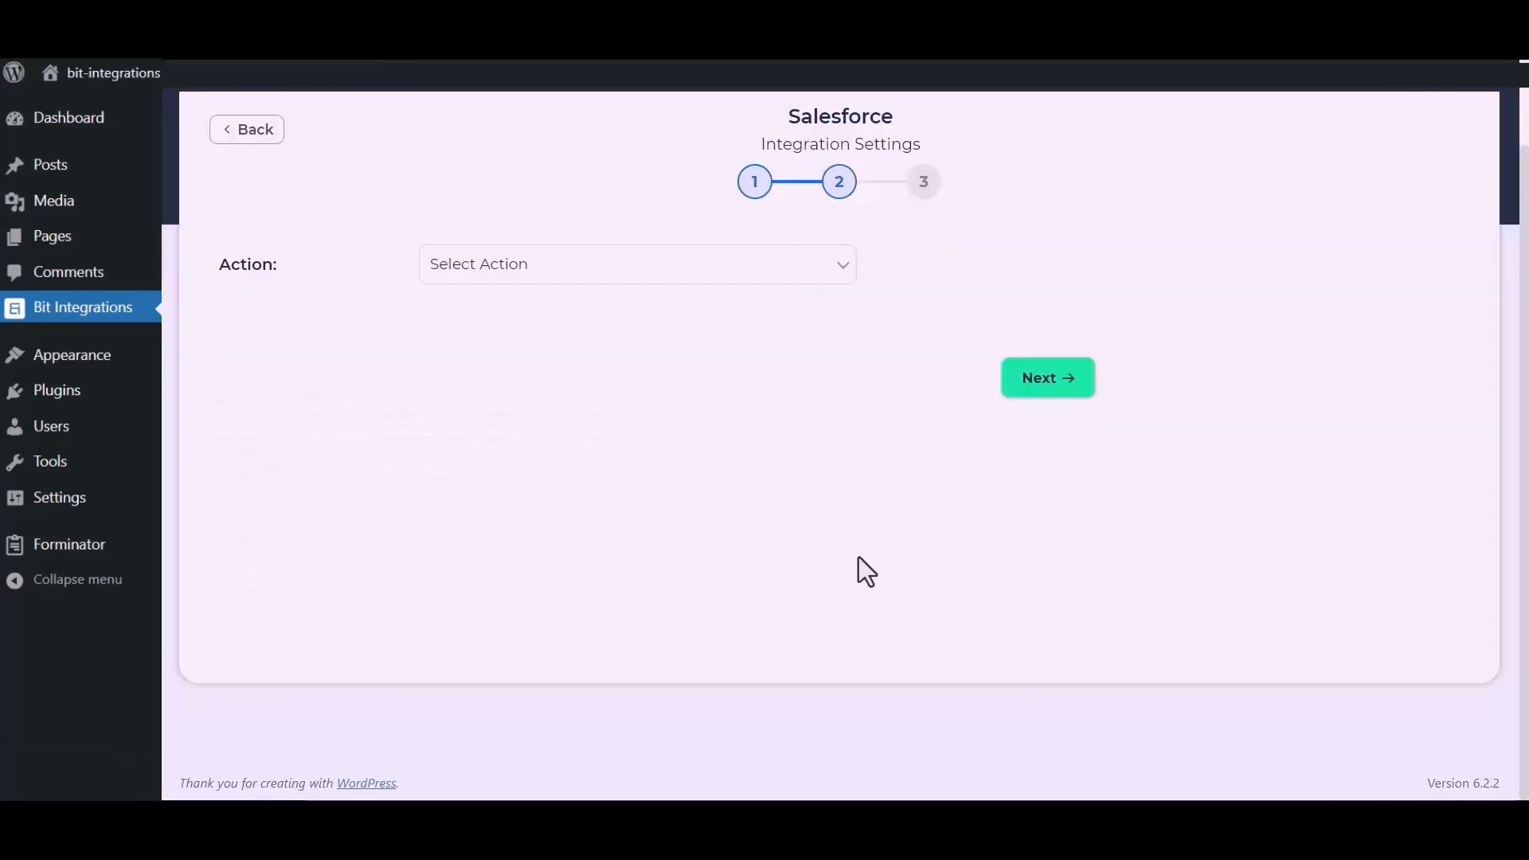
{"action": "left_click", "coordinate": [753, 273]}
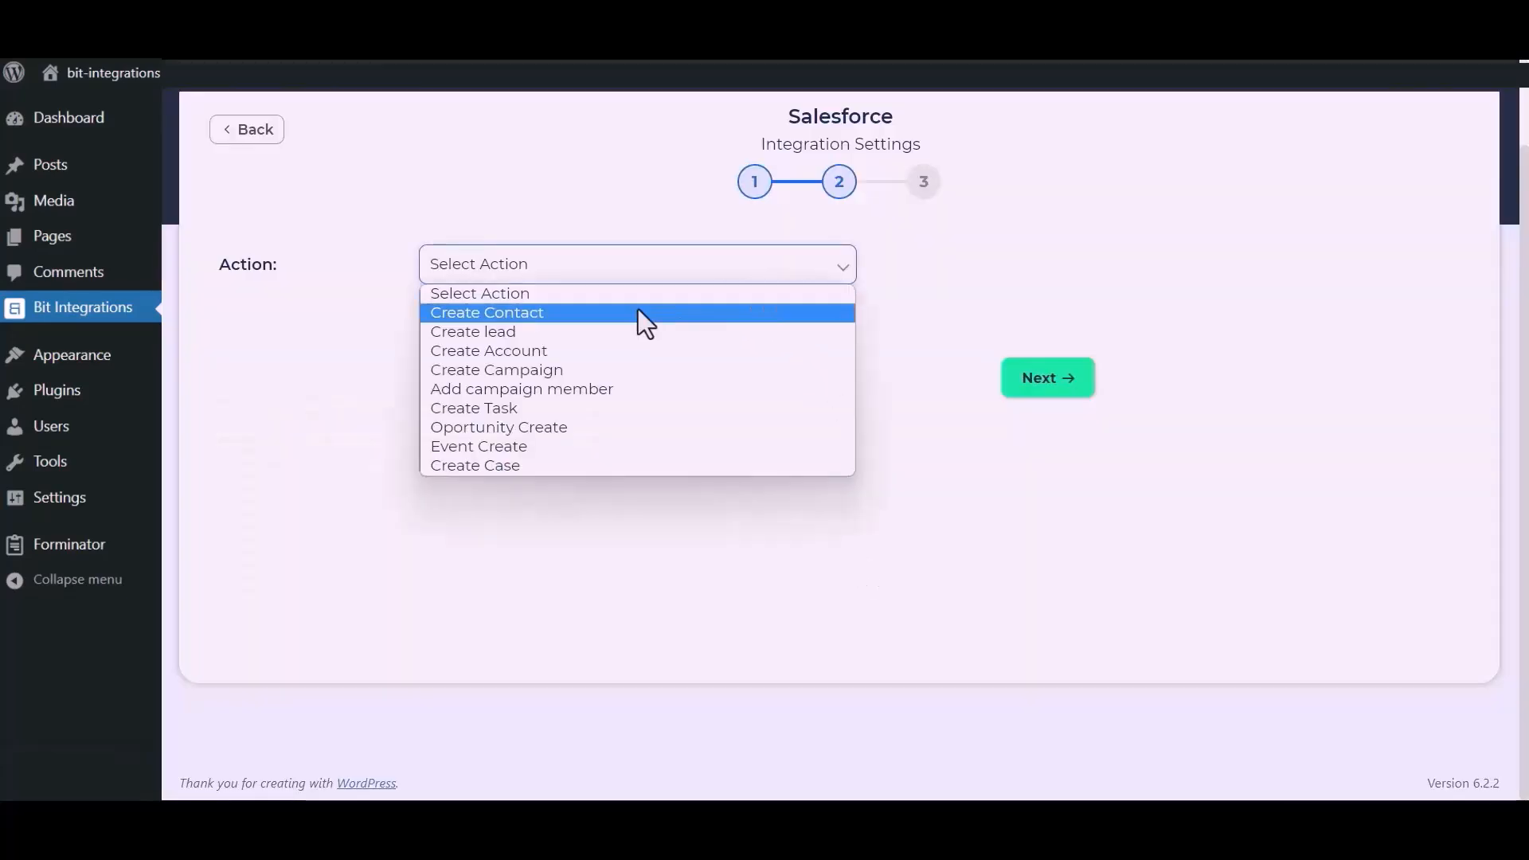
{"action": "left_click", "coordinate": [533, 335]}
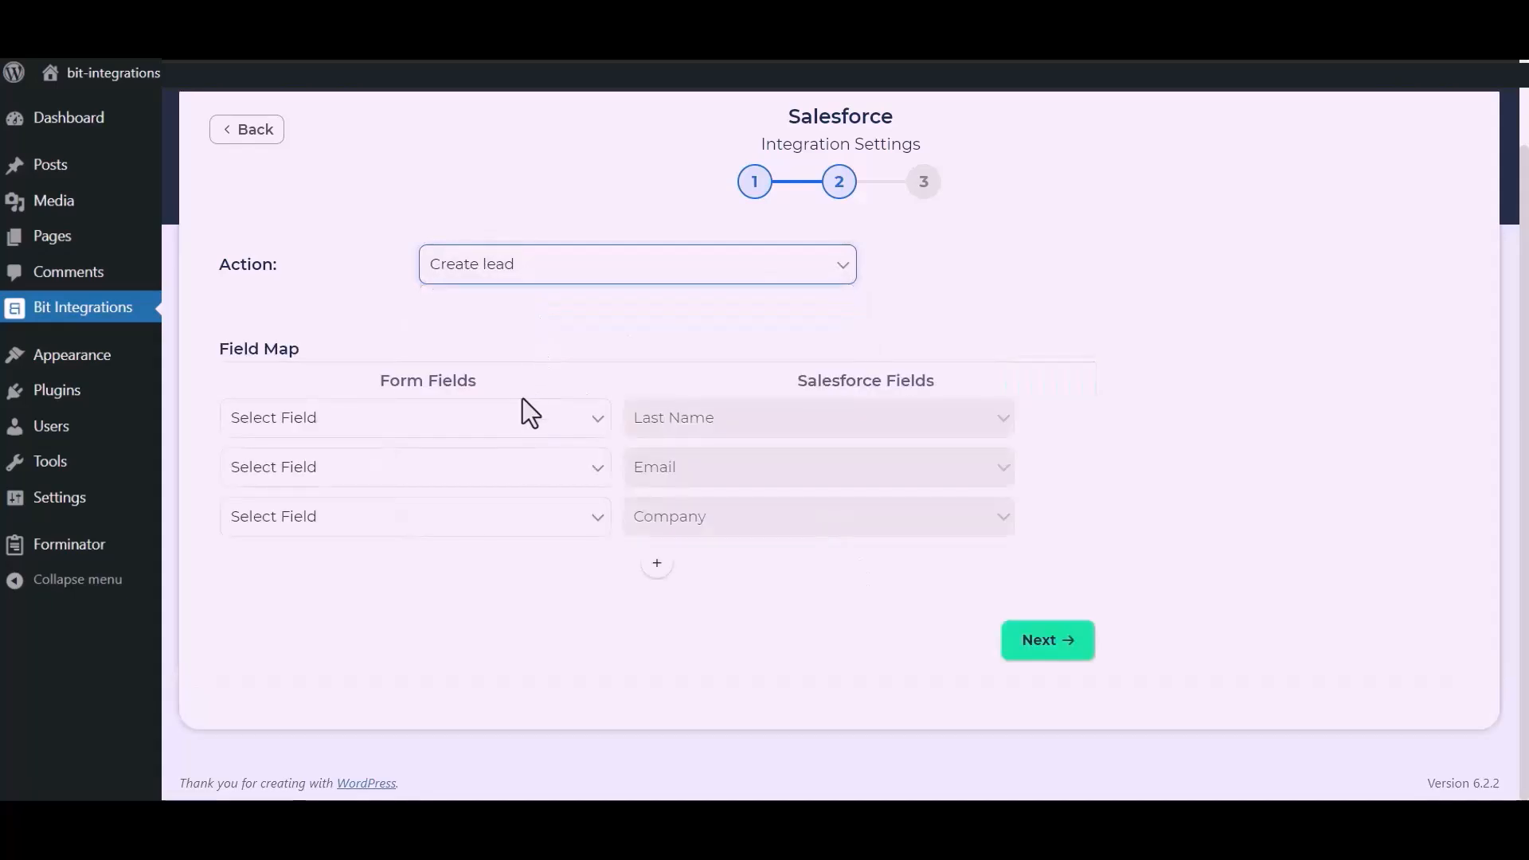
{"action": "left_click", "coordinate": [510, 443]}
{"action": "left_click", "coordinate": [360, 486]}
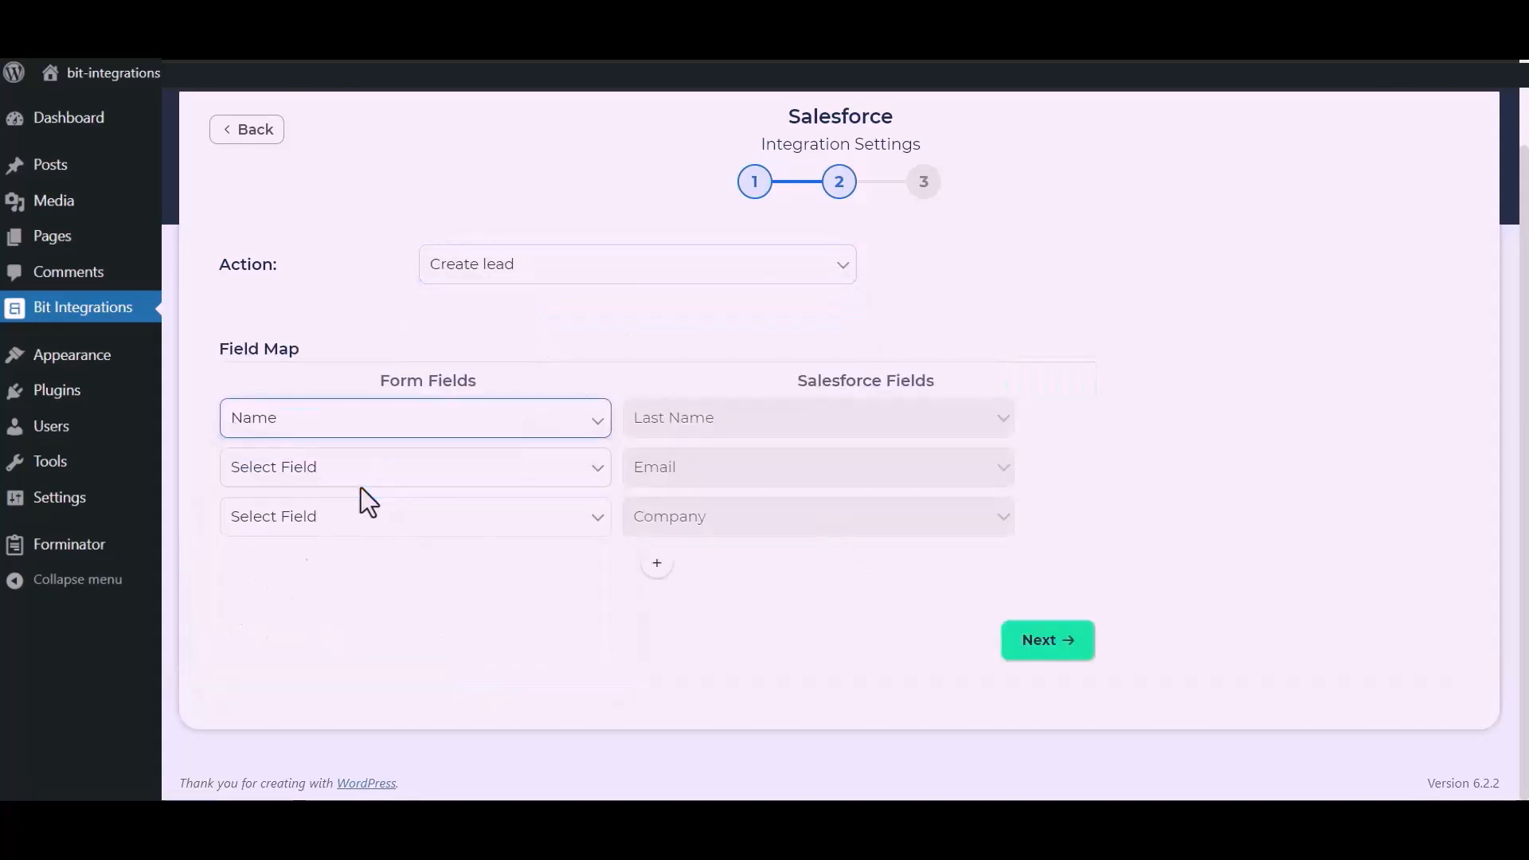
{"action": "left_click", "coordinate": [406, 481]}
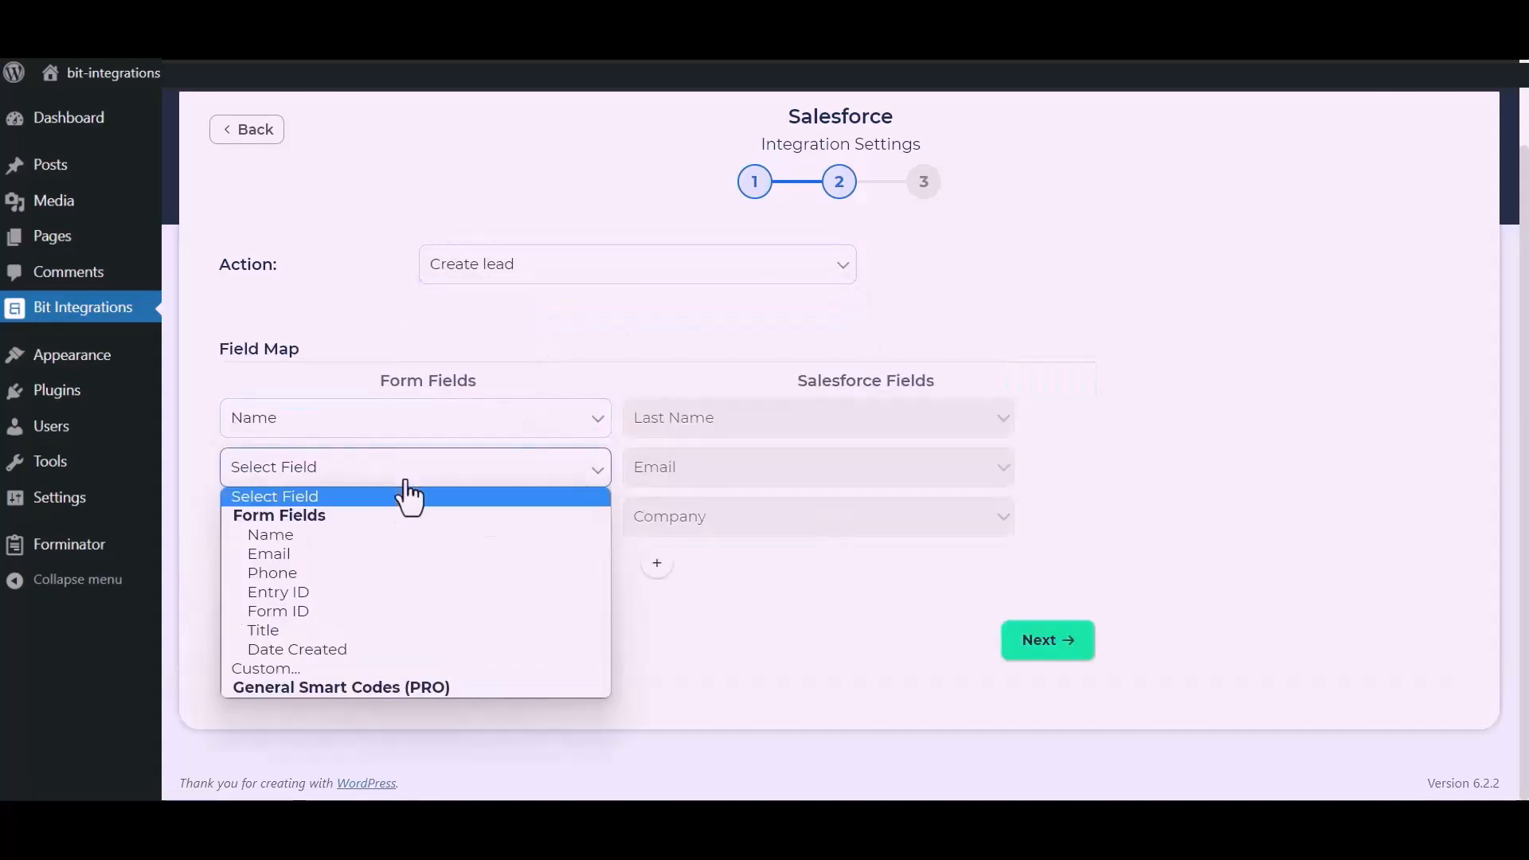
{"action": "left_click", "coordinate": [324, 551]}
Map Company to the custom fixed value 'Bit Apps'.
{"action": "left_click", "coordinate": [343, 526]}
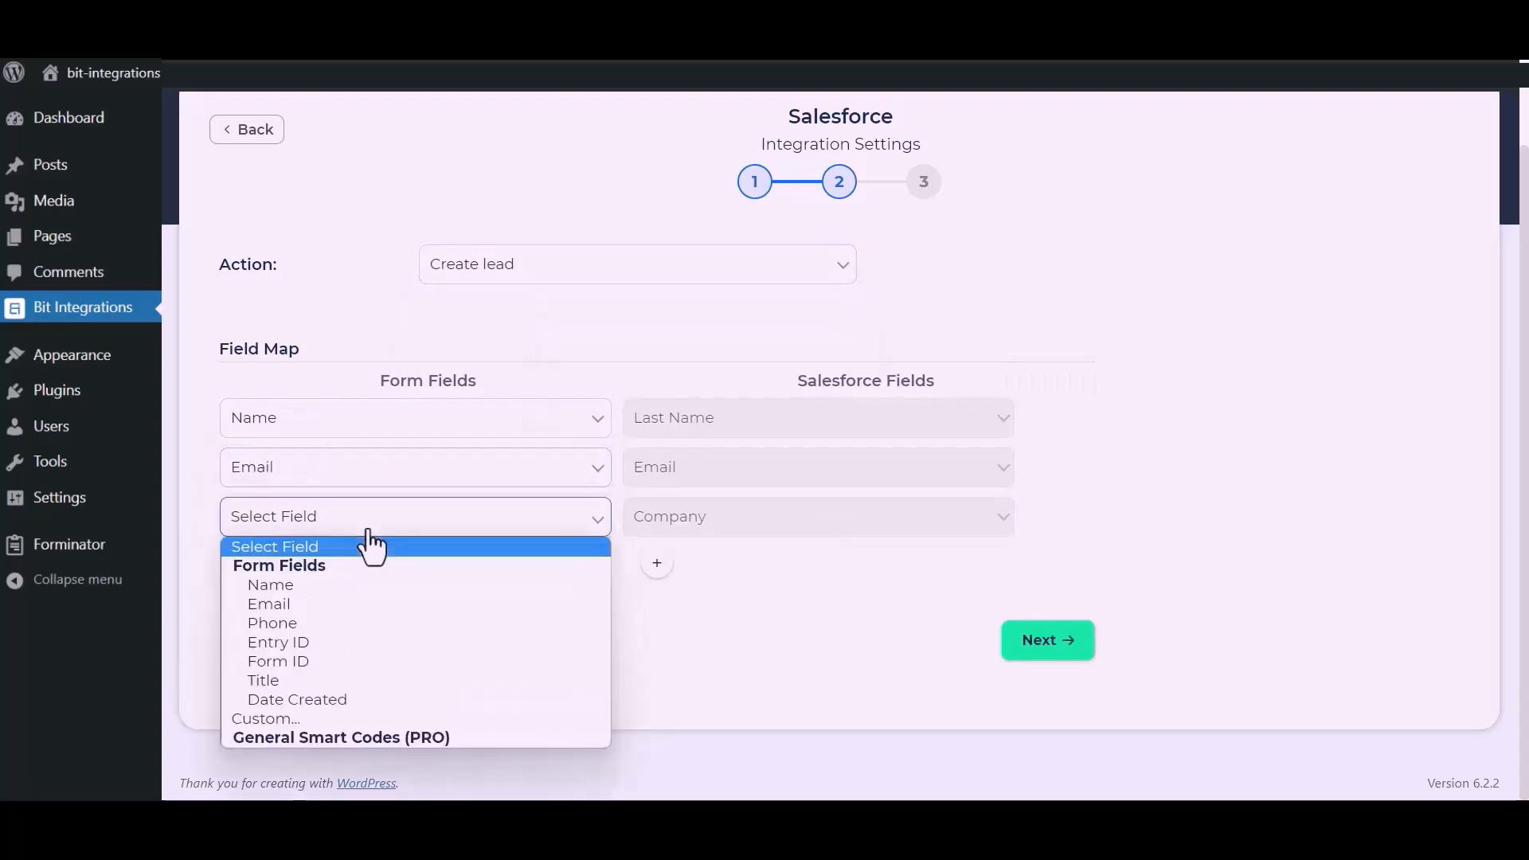
{"action": "left_click", "coordinate": [274, 718]}
{"action": "left_click", "coordinate": [536, 531]}
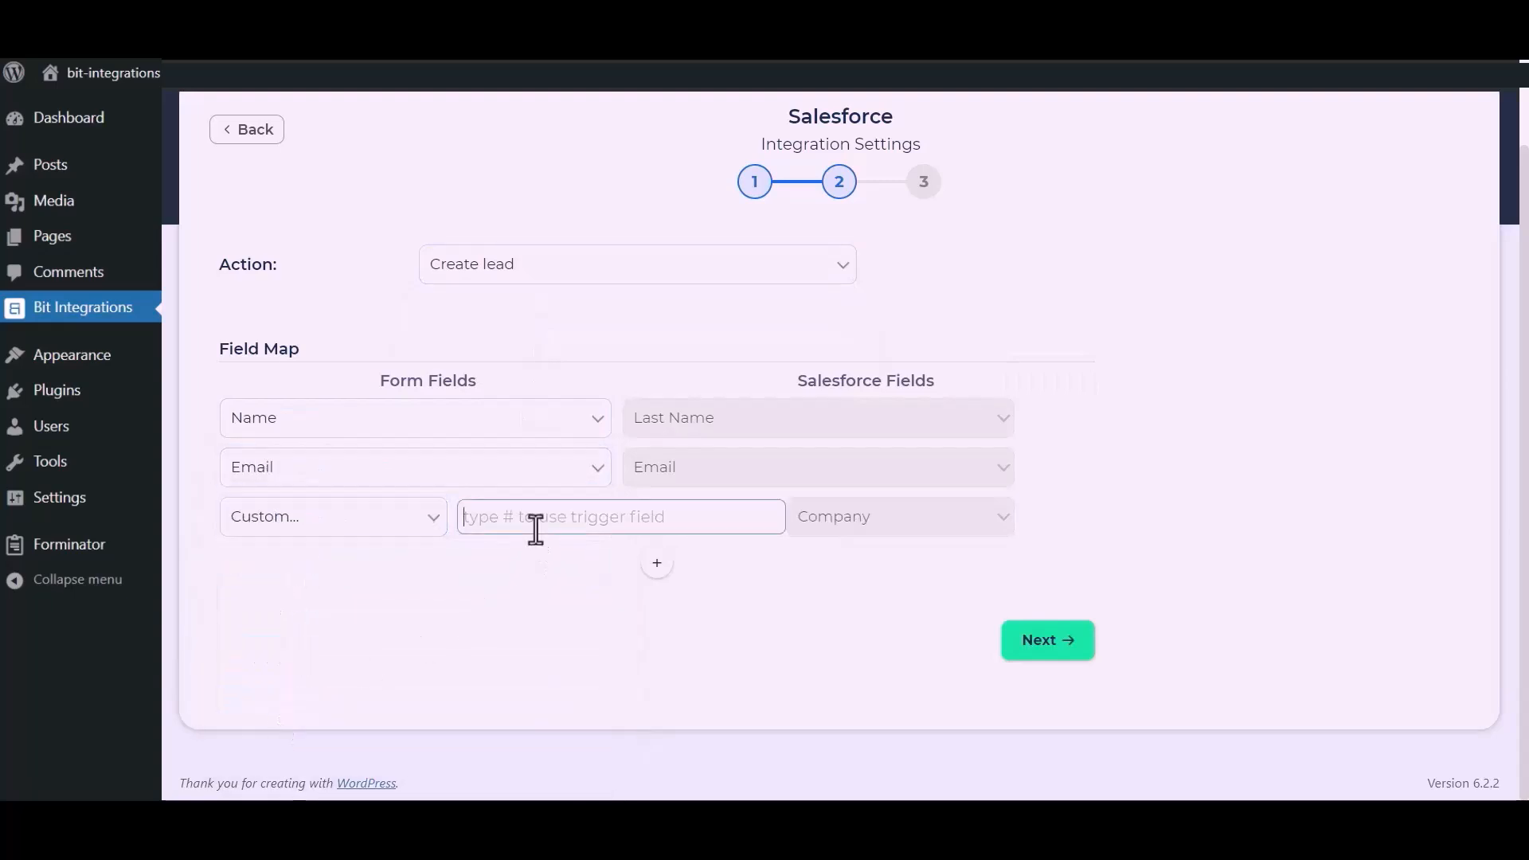
{"action": "type", "text": "Bit Apps"}
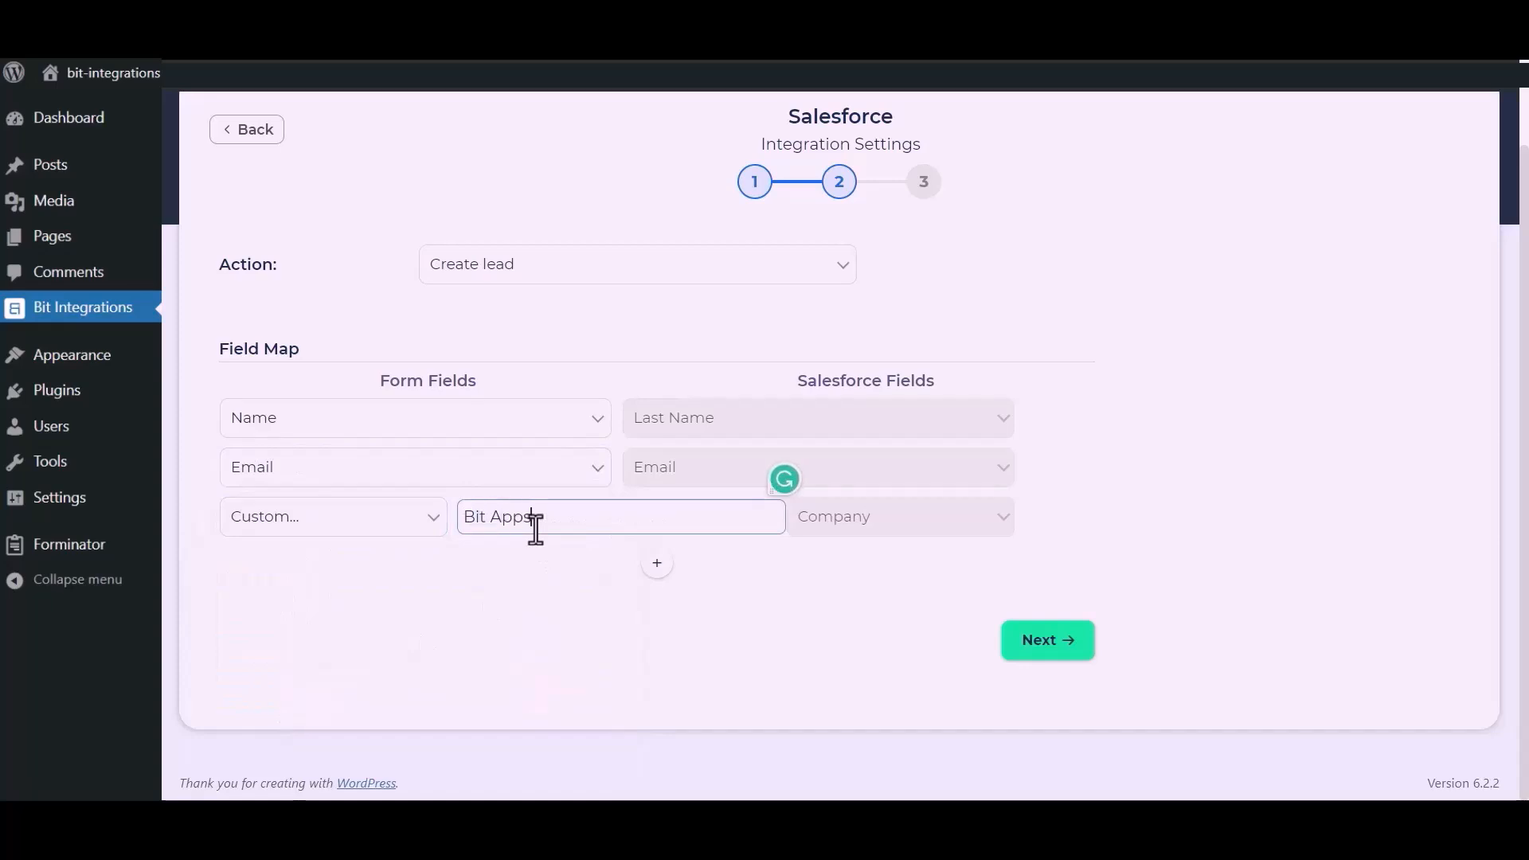
{"action": "left_click", "coordinate": [584, 615]}
{"action": "left_click_drag", "start_coordinate": [585, 615], "coordinate": [690, 543]}
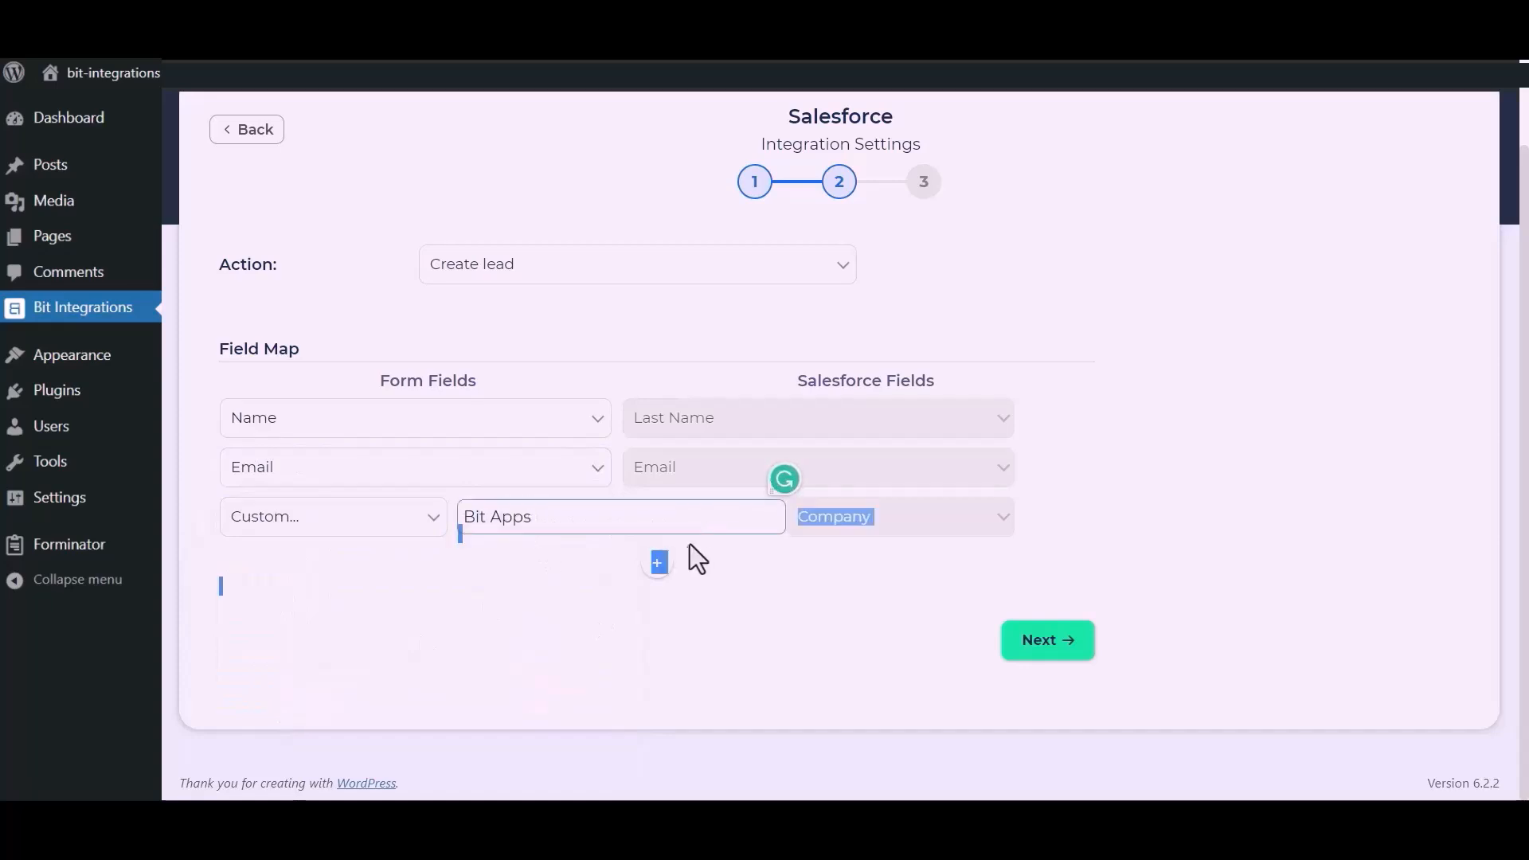
Add a mapping from the form's Phone to Salesforce Phone, then finish and save the integration.
{"action": "left_click", "coordinate": [666, 567]}
{"action": "left_click", "coordinate": [498, 574]}
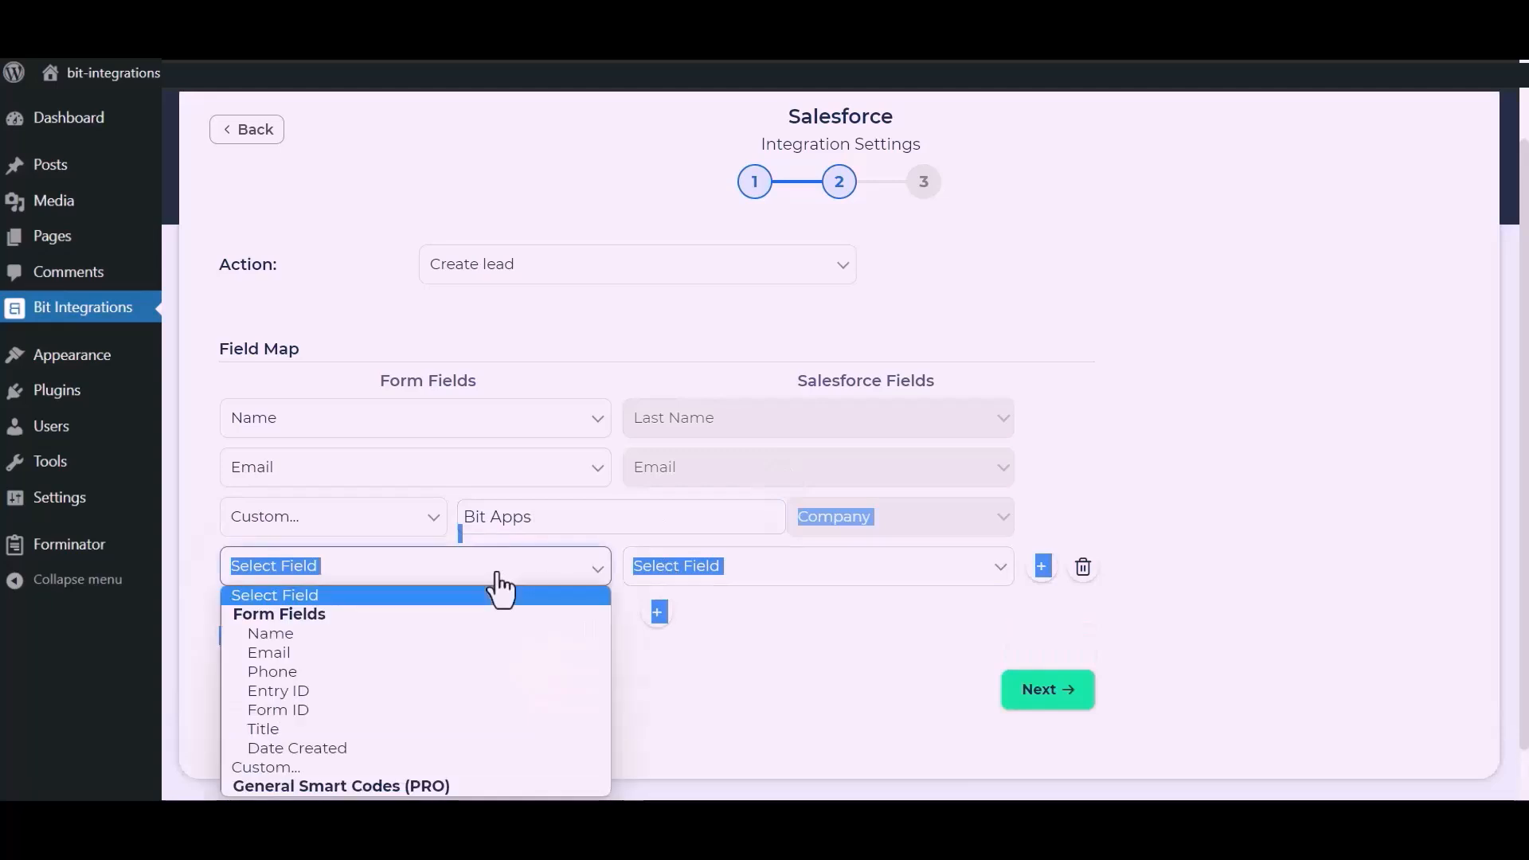
{"action": "left_click", "coordinate": [275, 671]}
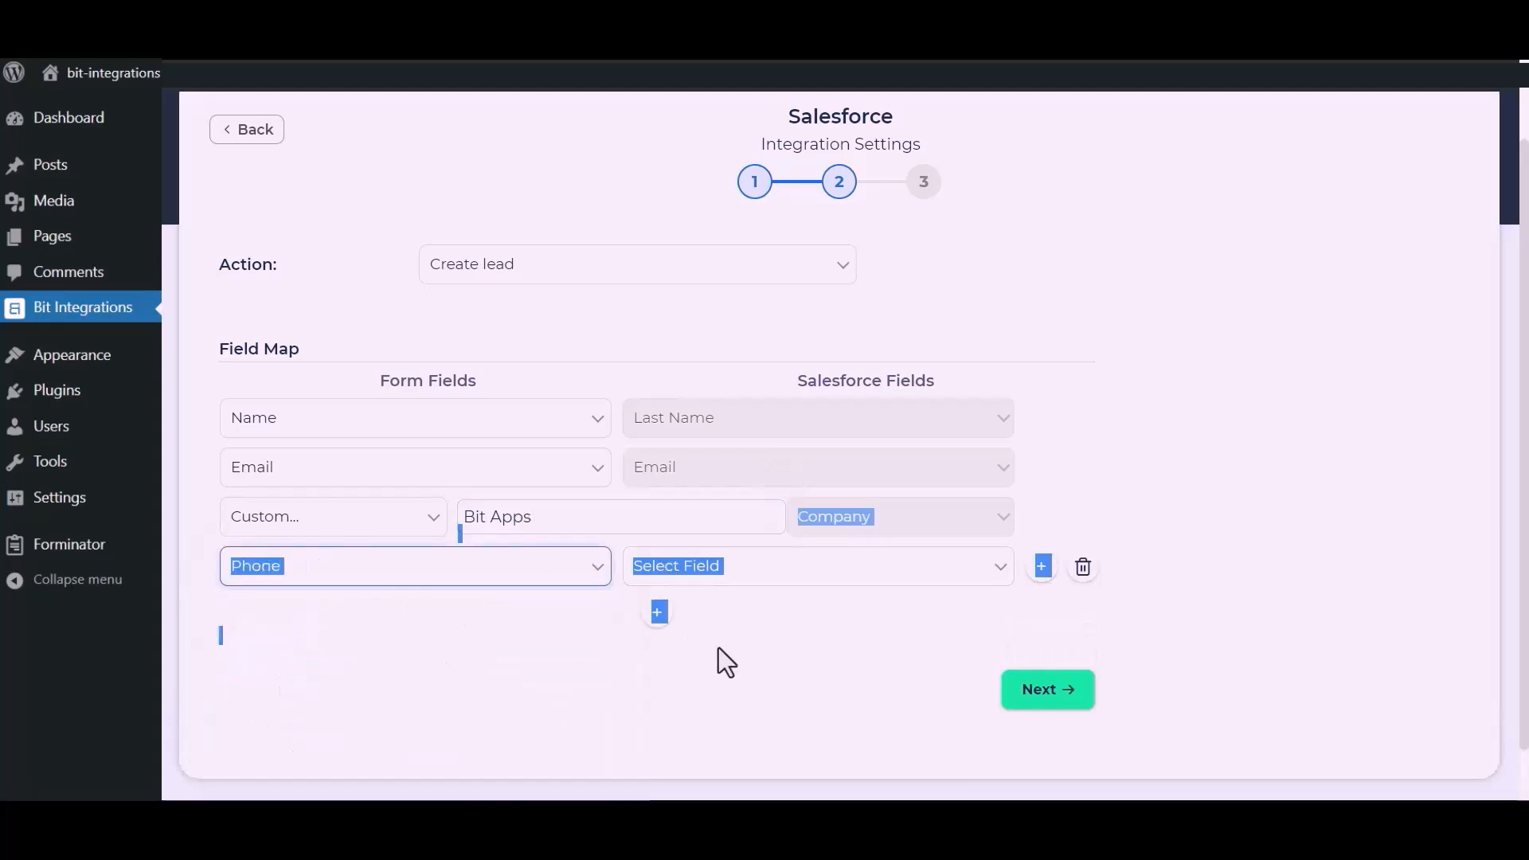
{"action": "left_click", "coordinate": [830, 571]}
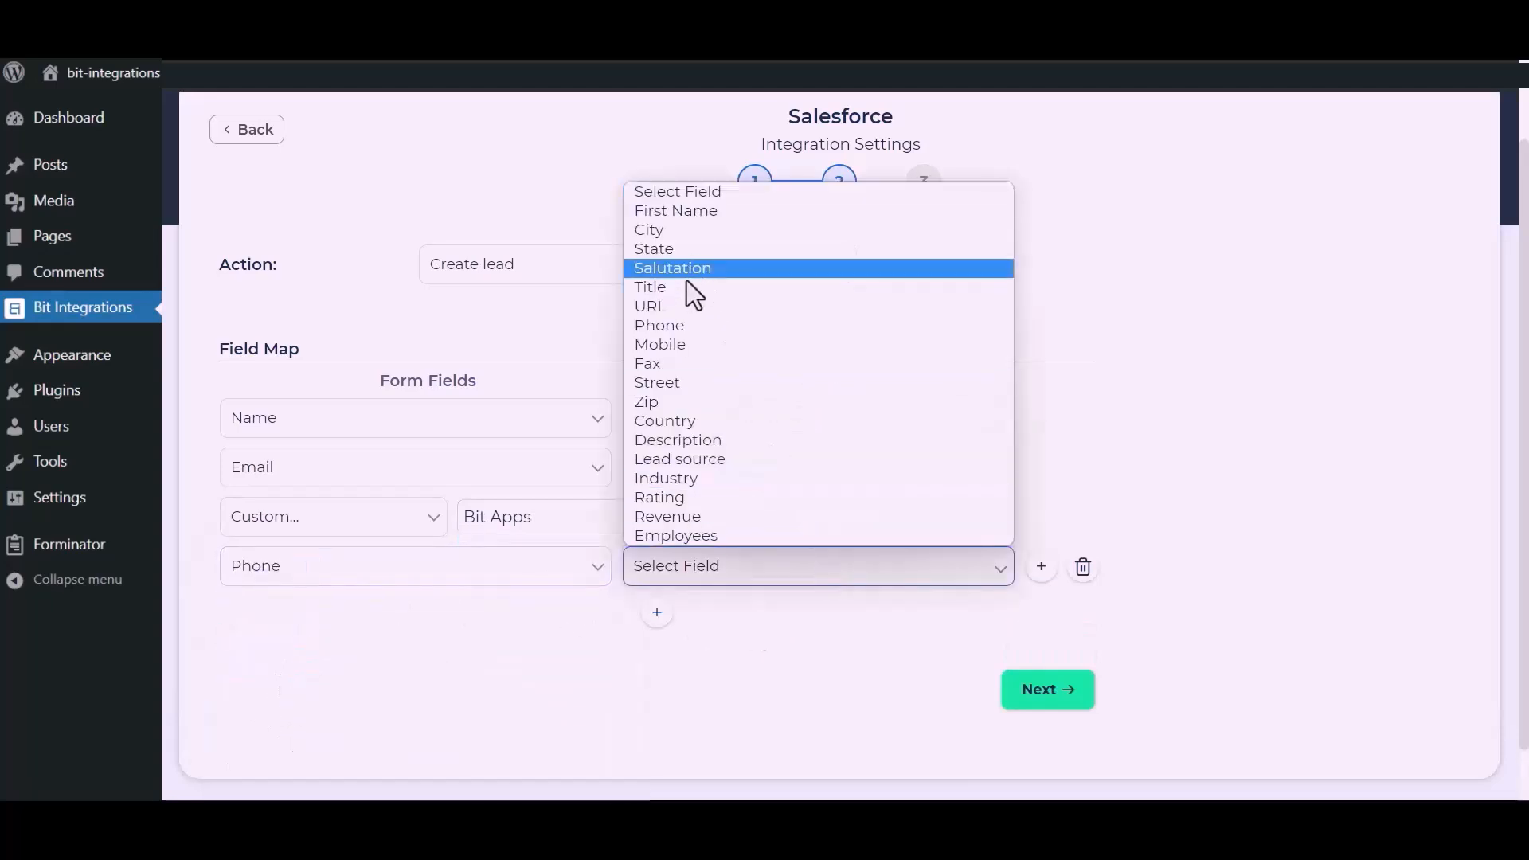
{"action": "left_click", "coordinate": [681, 330]}
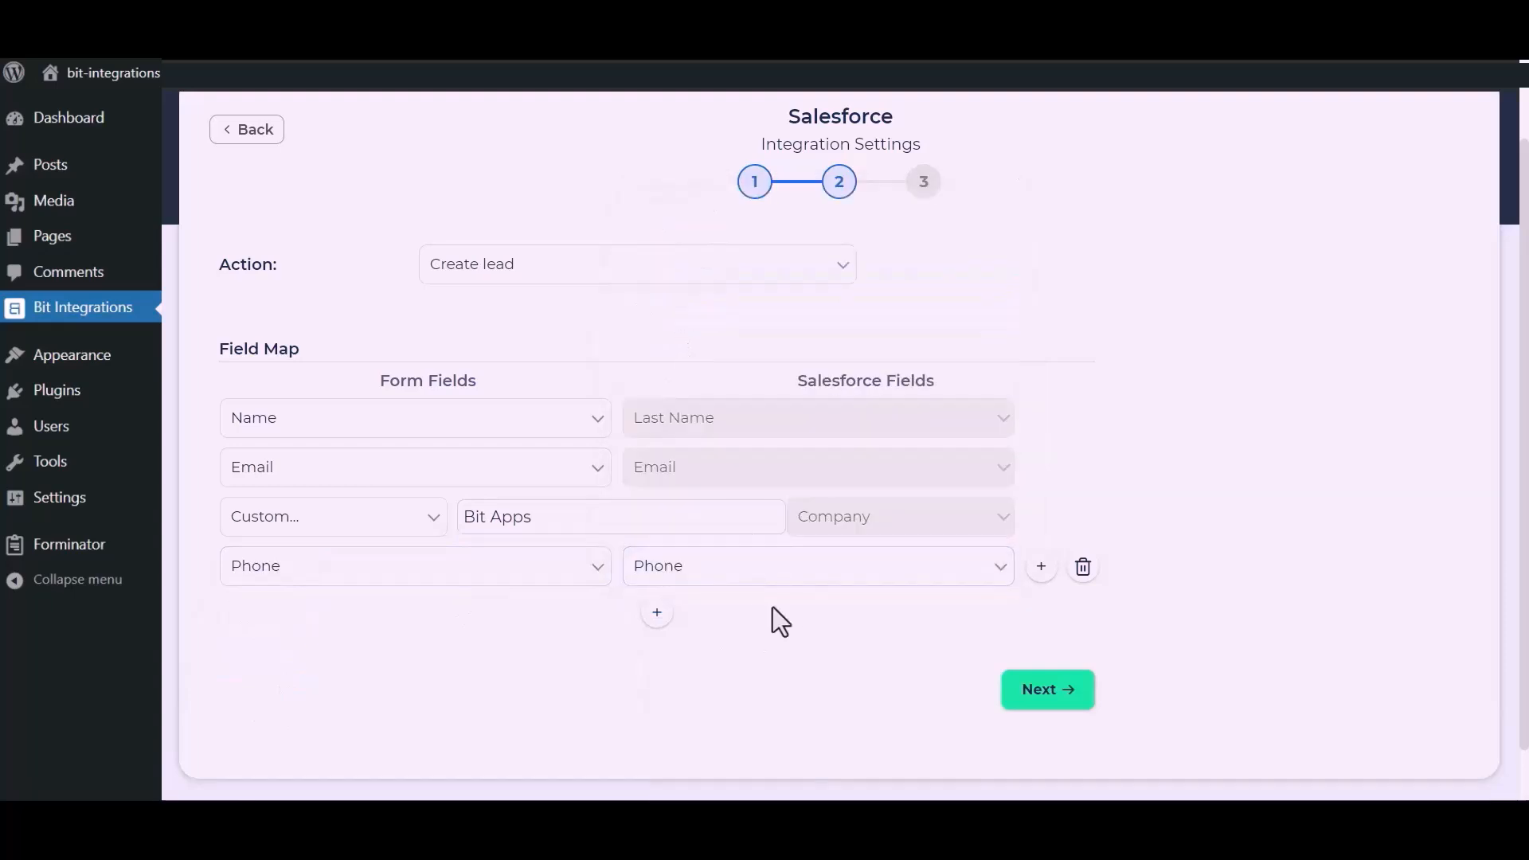
{"action": "left_click", "coordinate": [1051, 691]}
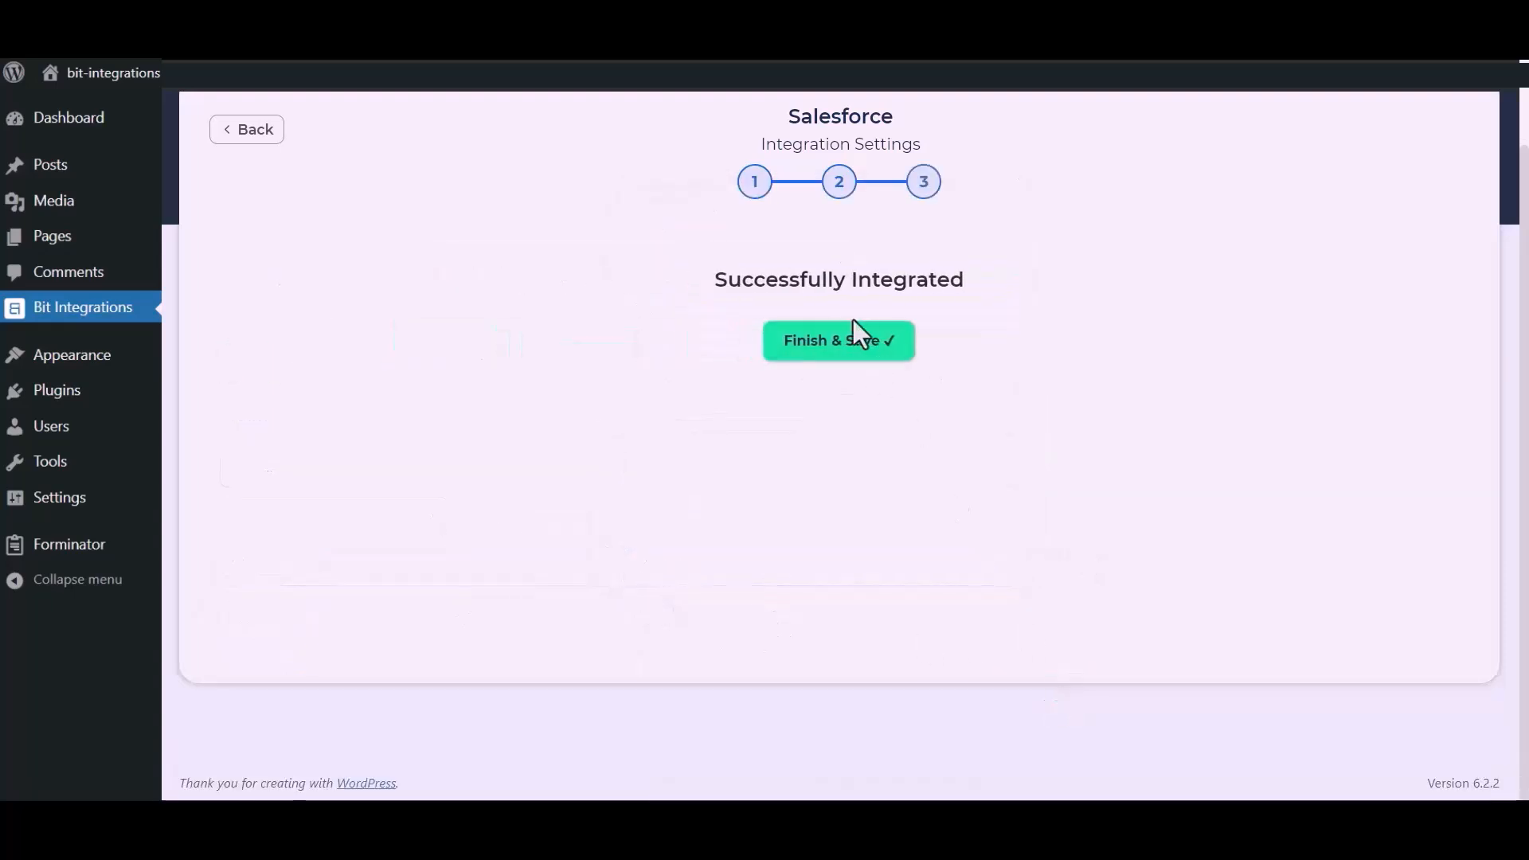
{"action": "left_click", "coordinate": [847, 348]}
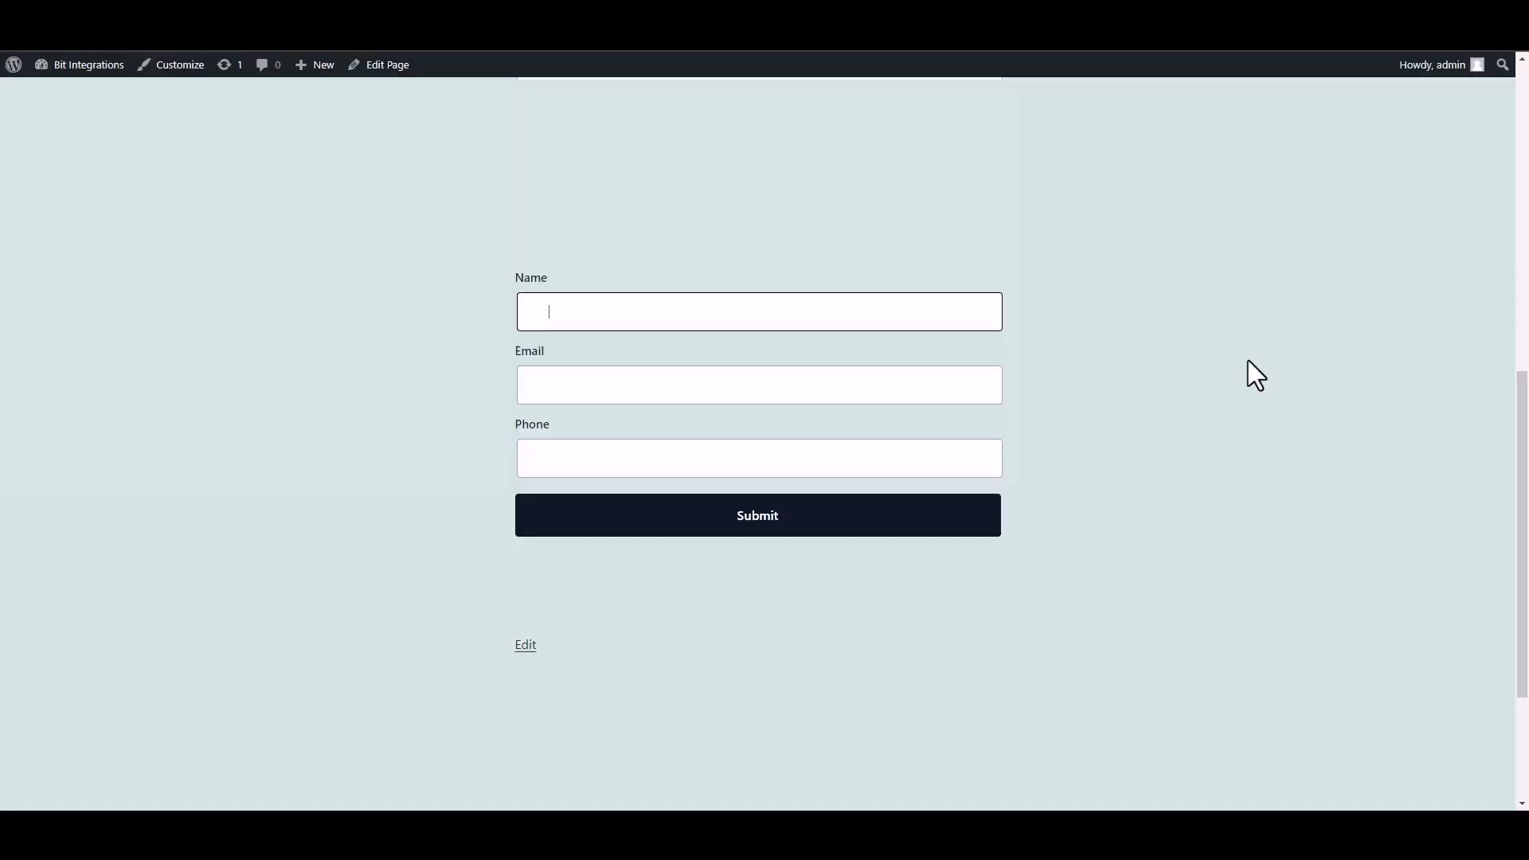
Fill the test form with the name 'Bit Integrations', an e-mail address and a phone number, and submit it.
{"action": "type", "text": "Bit INTEGRAT"}
{"action": "key", "text": "BackSpace"}
{"action": "key", "text": "BackSpace"}
{"action": "key", "text": "BackSpace"}
{"action": "key", "text": "BackSpace"}
{"action": "key", "text": "BackSpace"}
{"action": "key", "text": "BackSpace"}
{"action": "key", "text": "BackSpace"}
{"action": "type", "text": "nter"}
{"action": "type", "text": "grat"}
{"action": "type", "text": "ions"}
{"action": "left_click", "coordinate": [874, 389]}
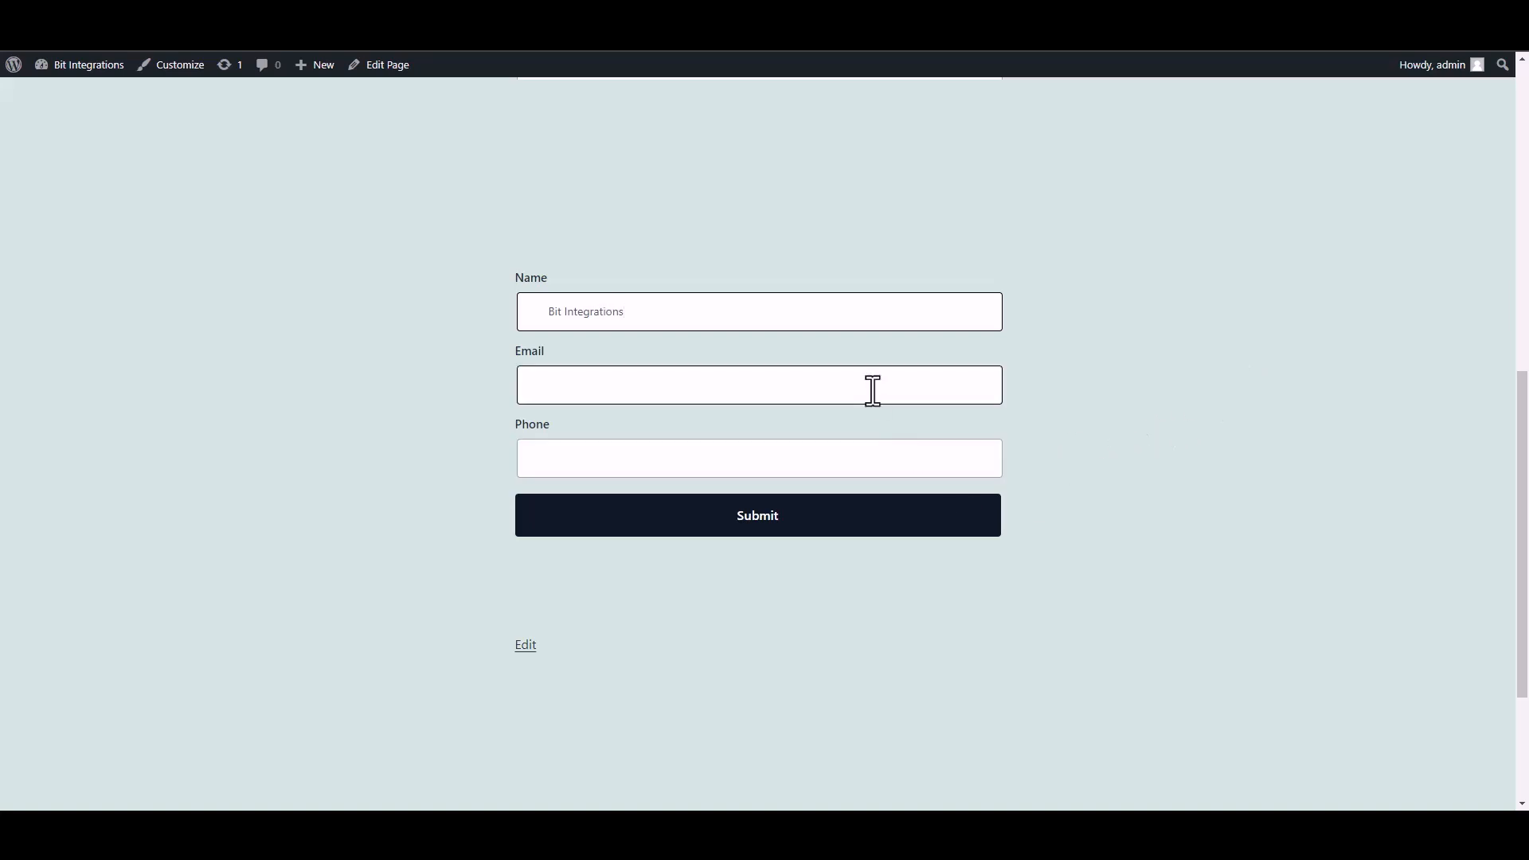
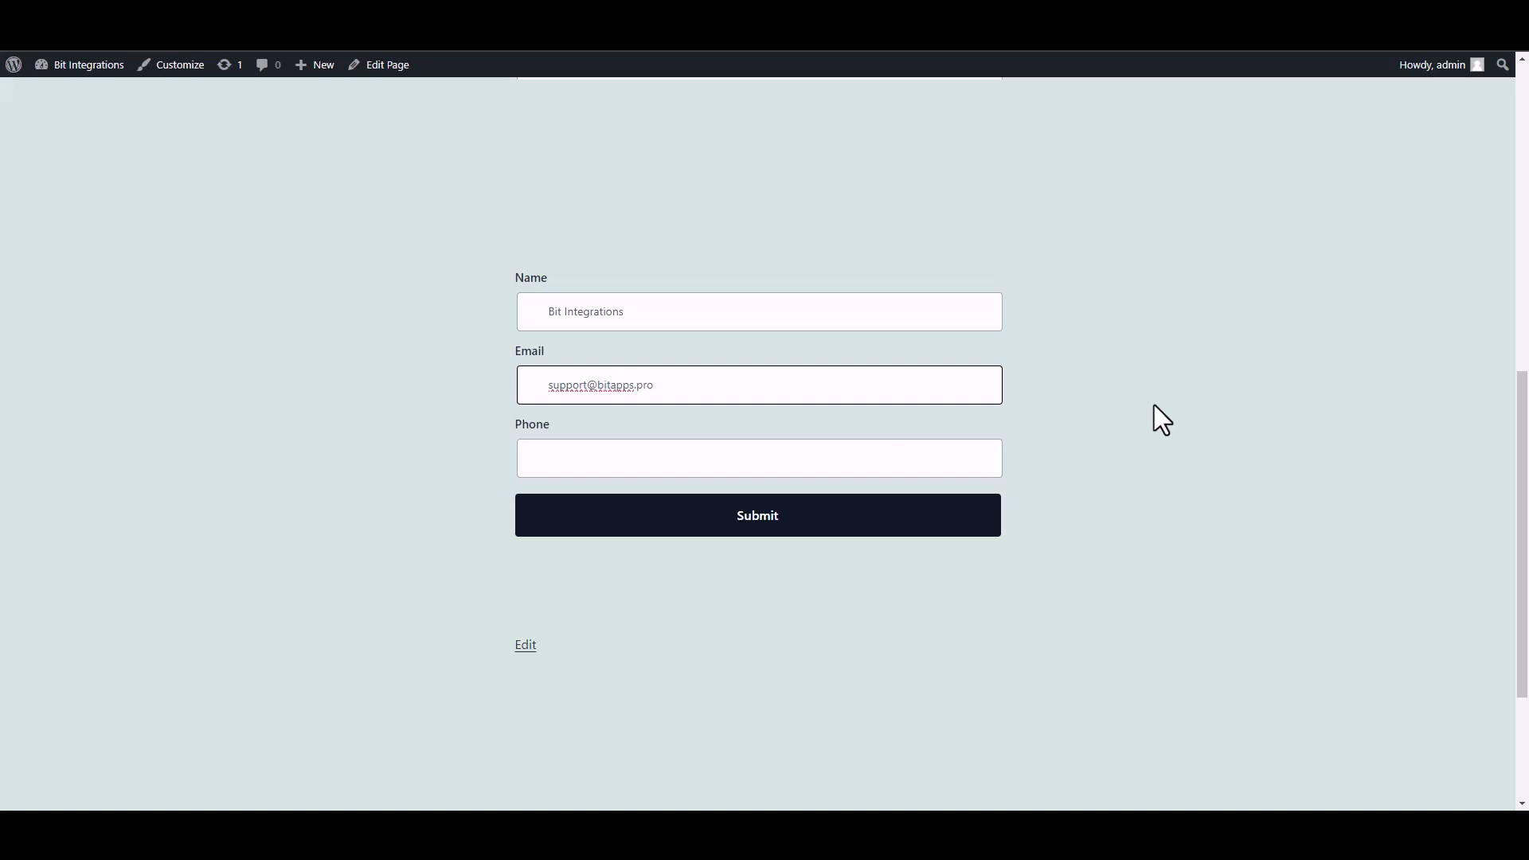
{"action": "left_click", "coordinate": [948, 462]}
{"action": "type", "text": "444555666"}
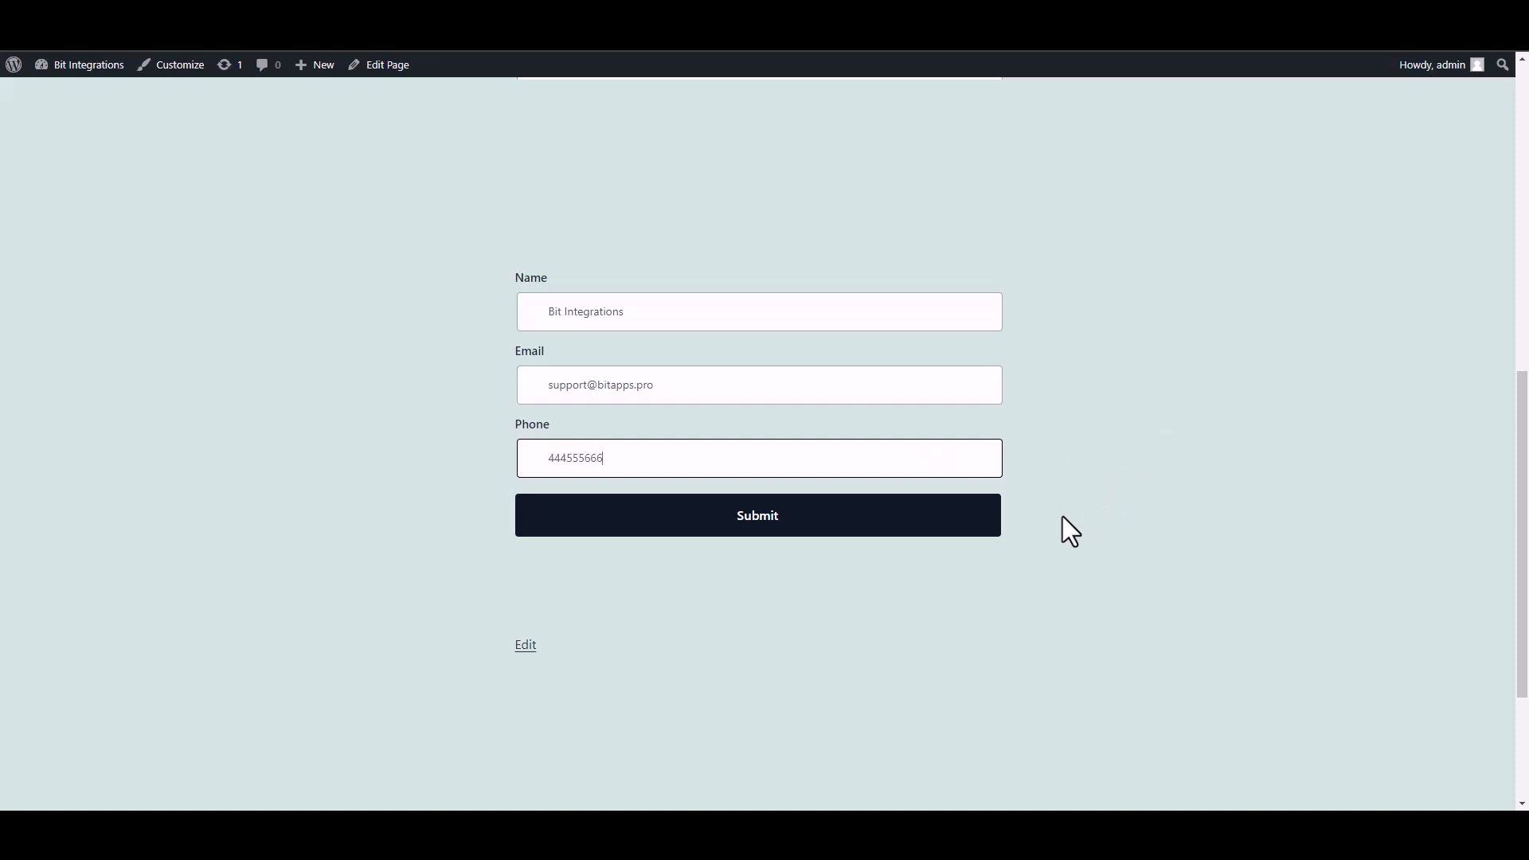
{"action": "left_click", "coordinate": [968, 518]}
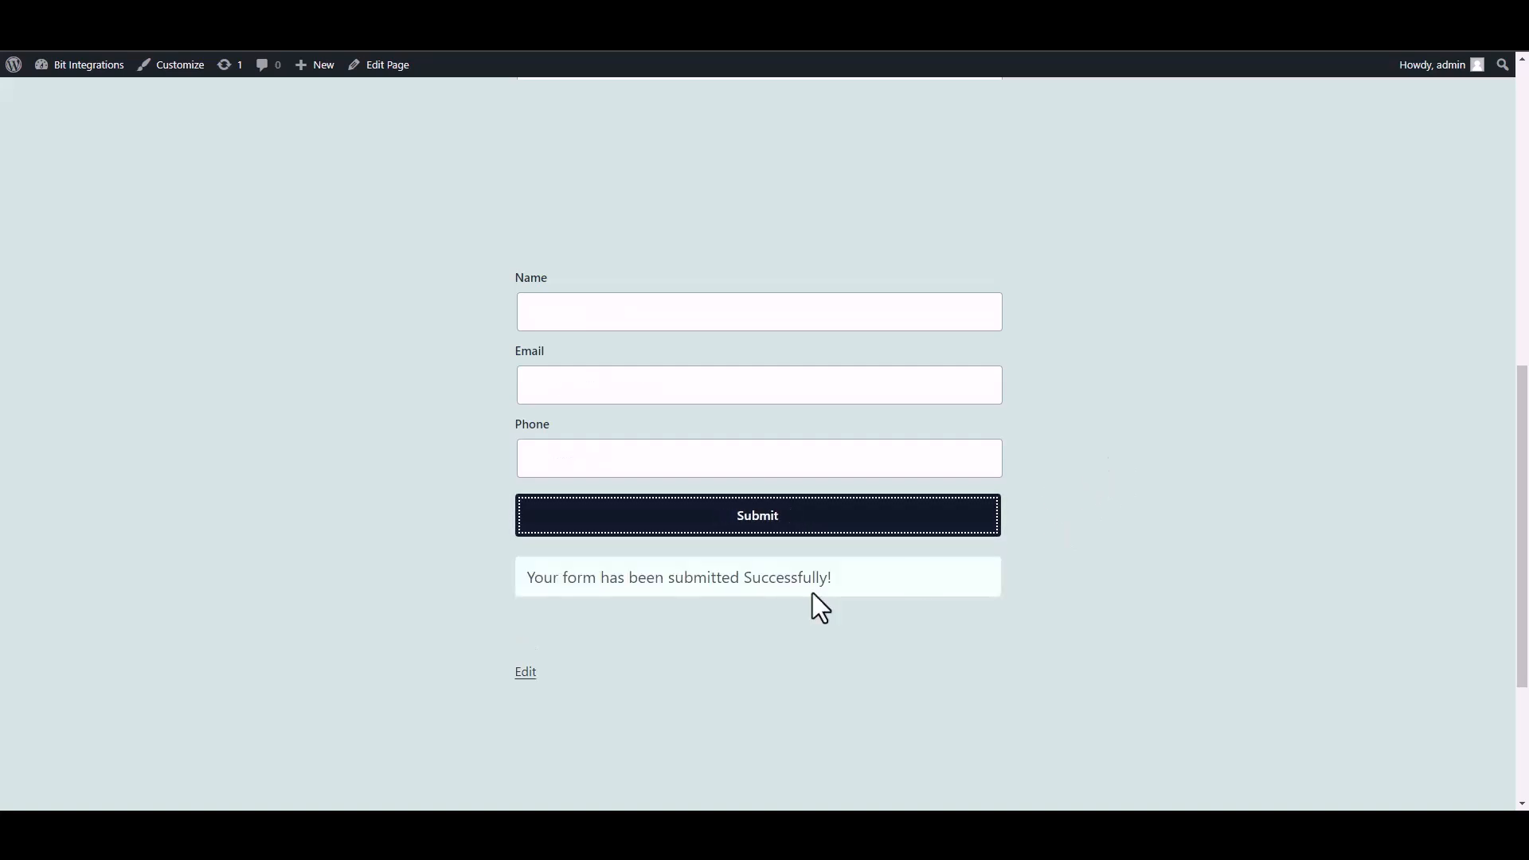
{"action": "left_click_drag", "start_coordinate": [494, 594], "coordinate": [1053, 604]}
{"action": "left_click", "coordinate": [1092, 604]}
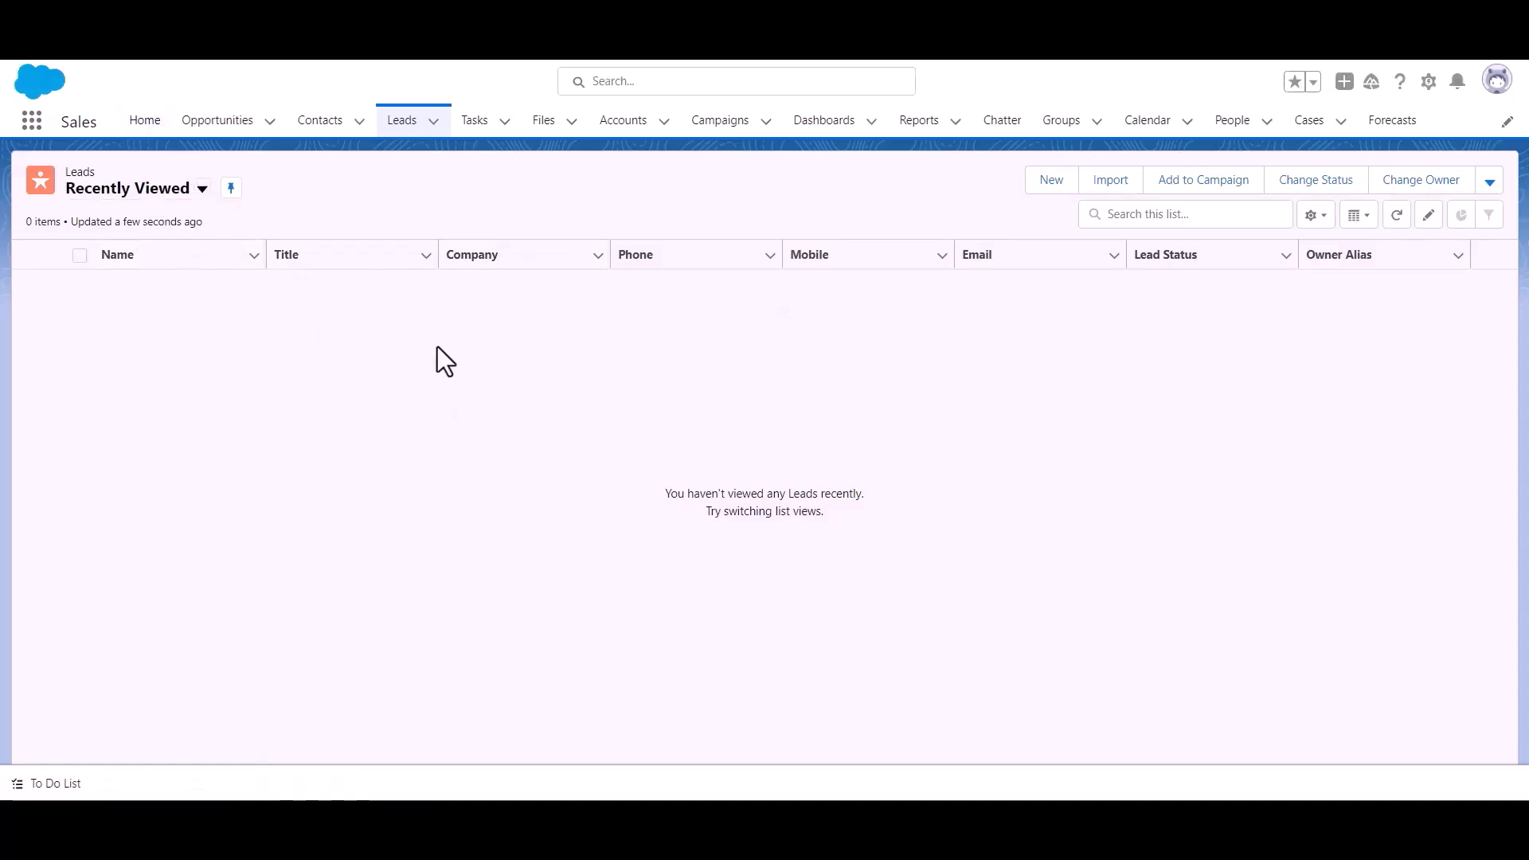
Reload the Salesforce Leads list to look for the new Bit Integrations lead.
{"action": "left_click", "coordinate": [408, 126]}
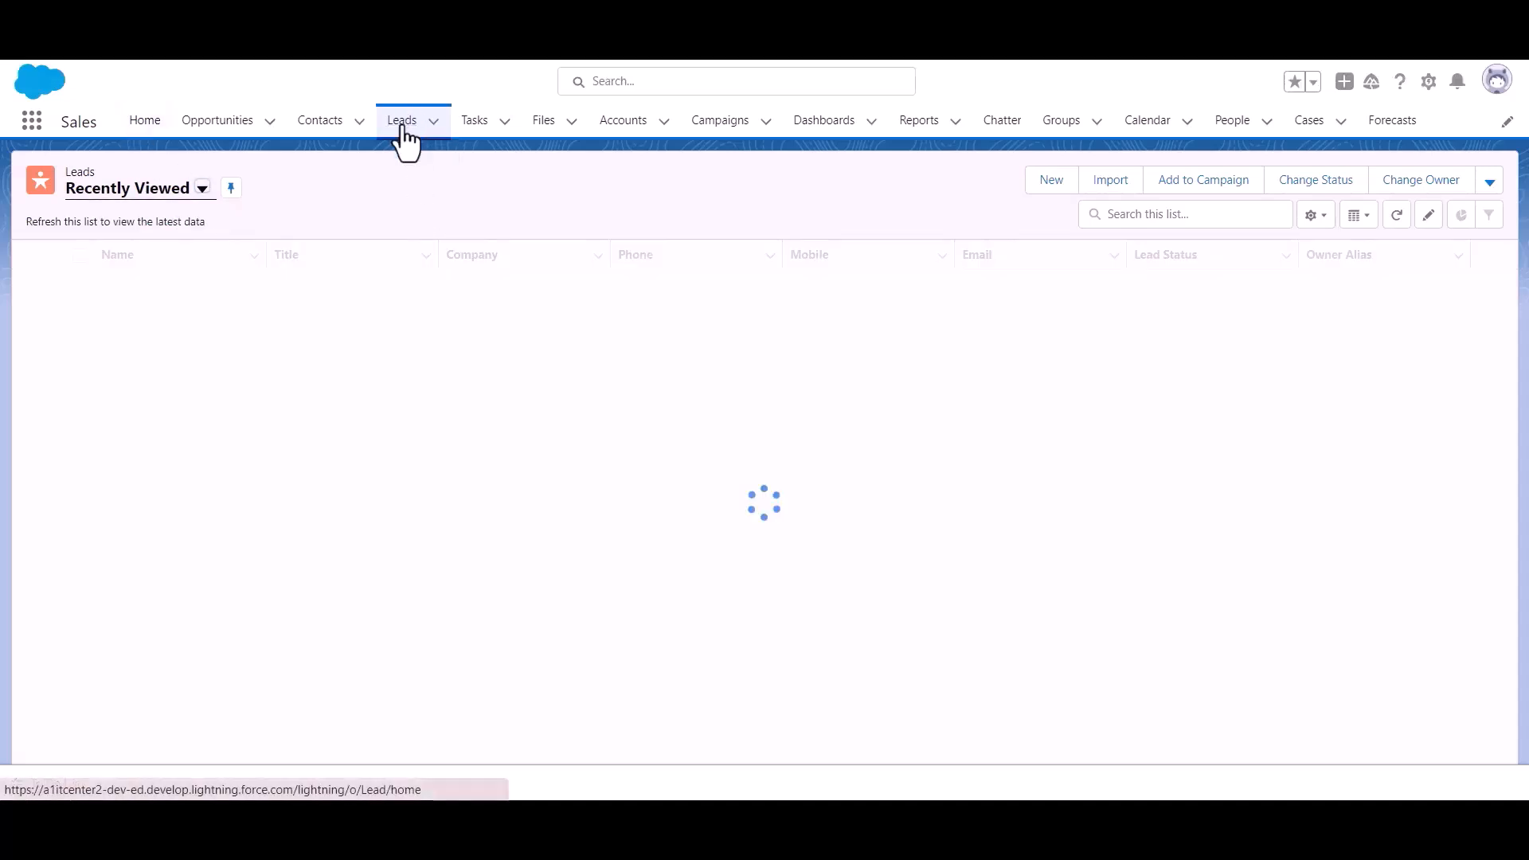